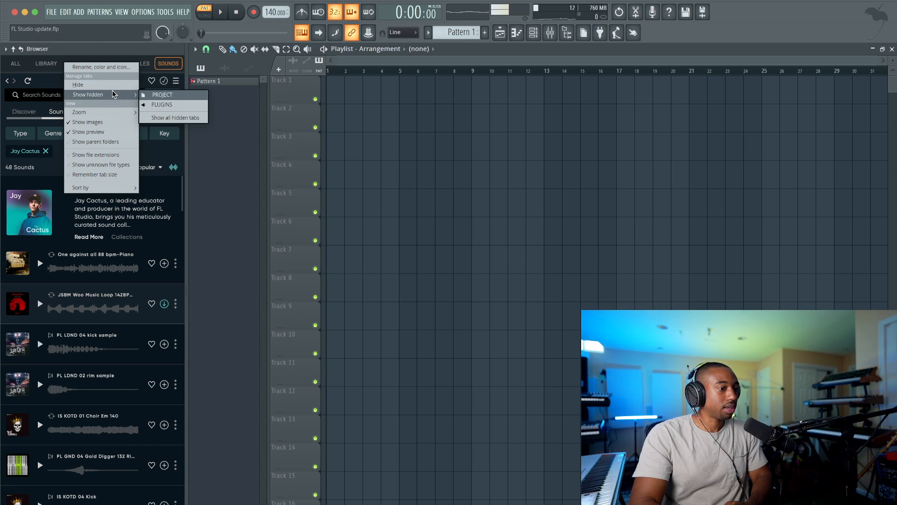
Open the sound library's Discover page and go back and forth between it and the Jay Cactus sounds
left_click(26, 65)
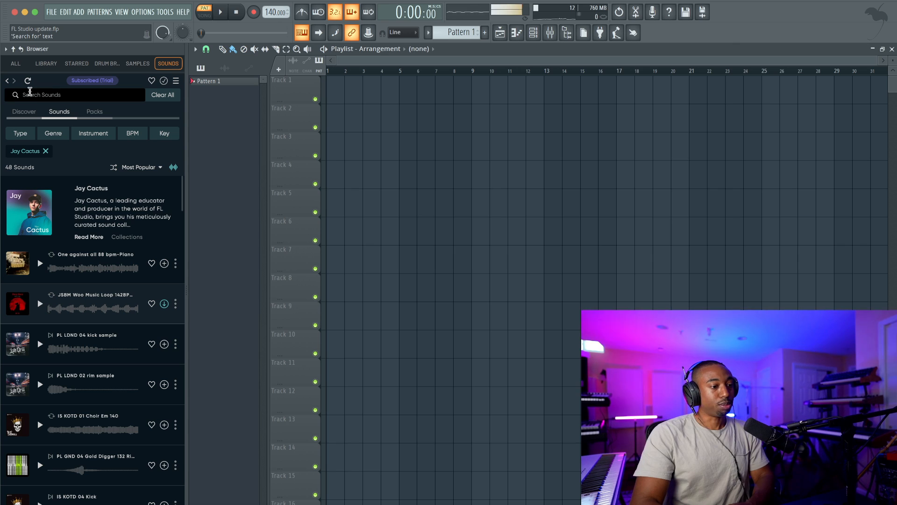
left_click(25, 119)
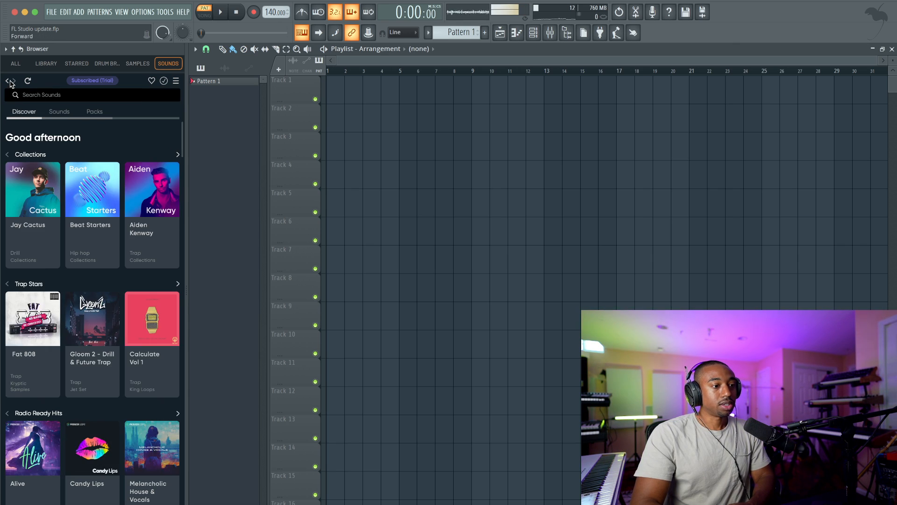
left_click(8, 82)
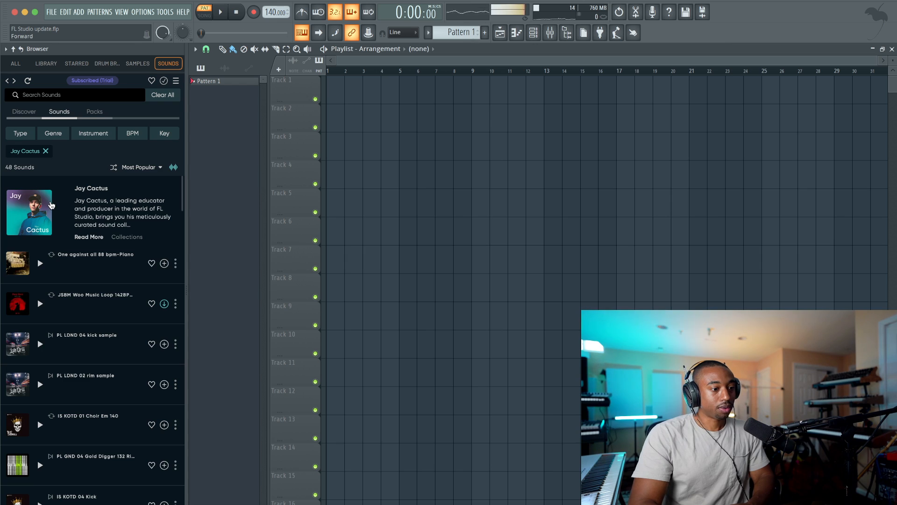
left_click(14, 81)
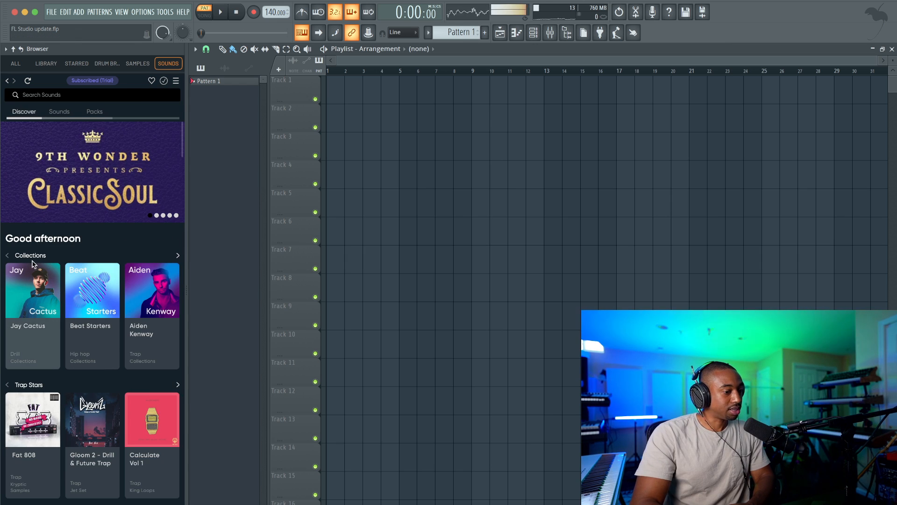
Browse the featured Collections on the Discover page and open the Jay Cactus collection
left_click(178, 256)
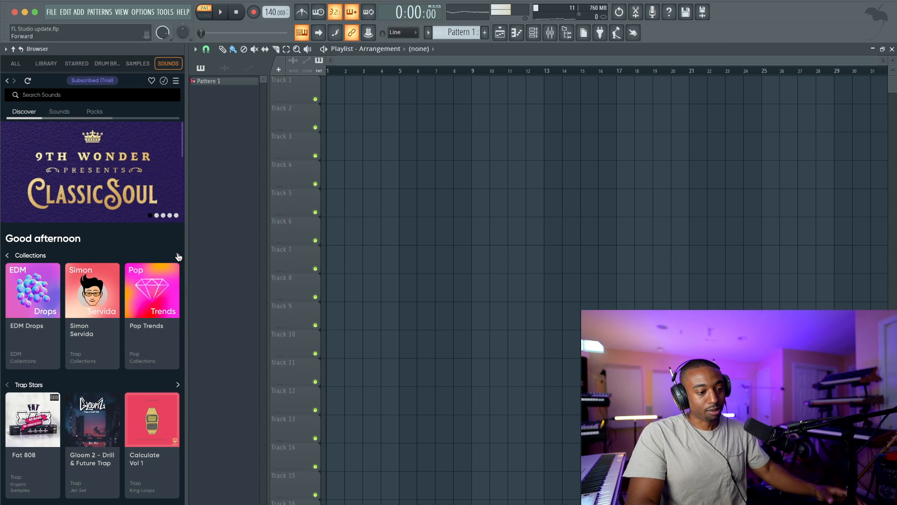
left_click(178, 257)
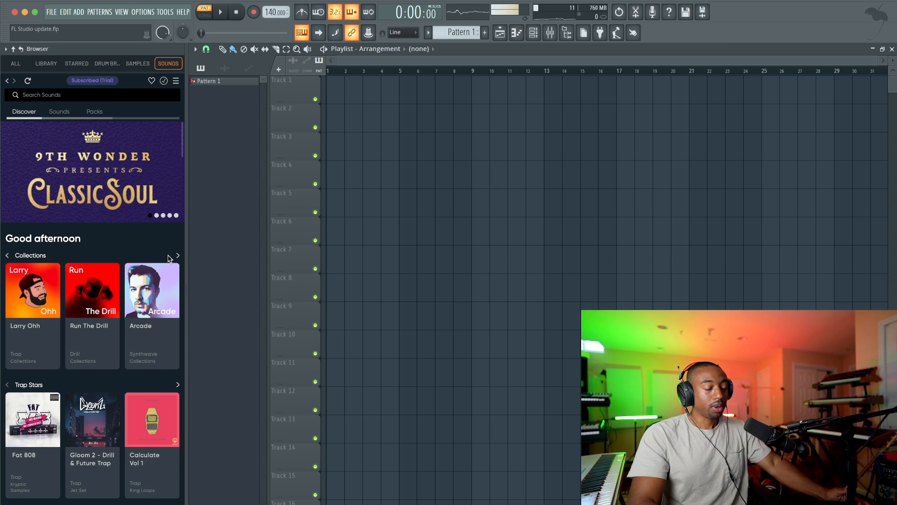
left_click(177, 255)
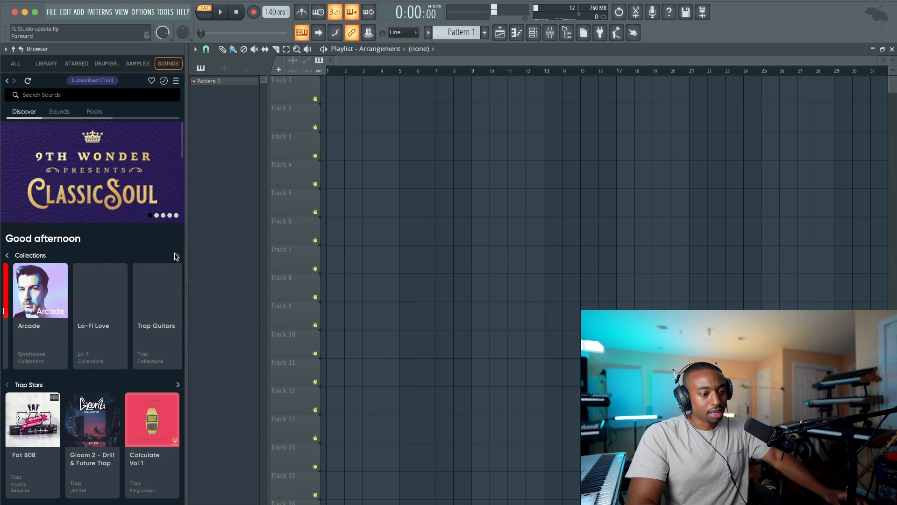
left_click(7, 256)
left_click(7, 256)
left_click(7, 256)
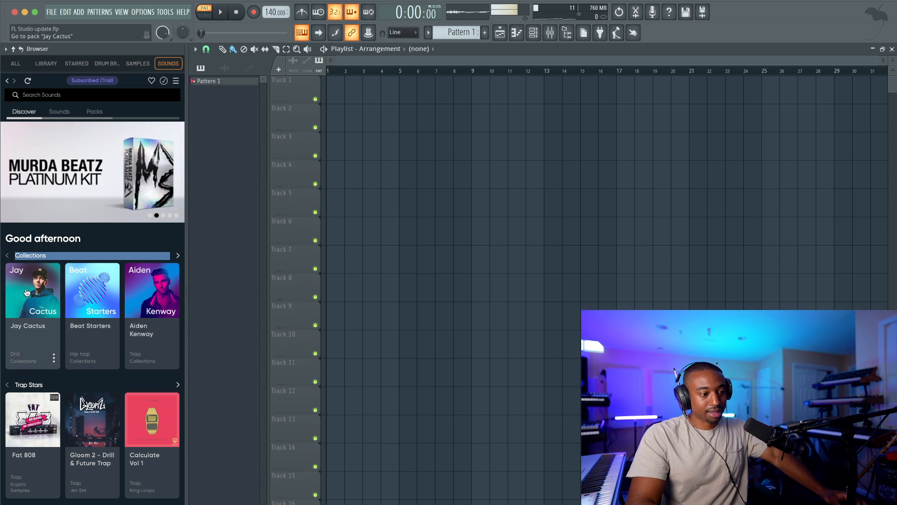
left_click(35, 333)
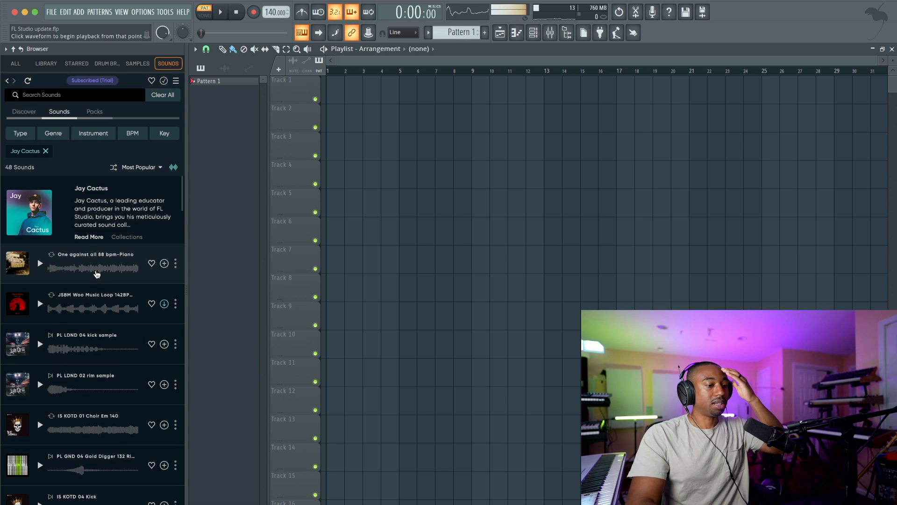
Audition the JSBM Woo Music Loop from the collection and add it to the start of playlist Track 1
scroll(96, 274, "down", 1)
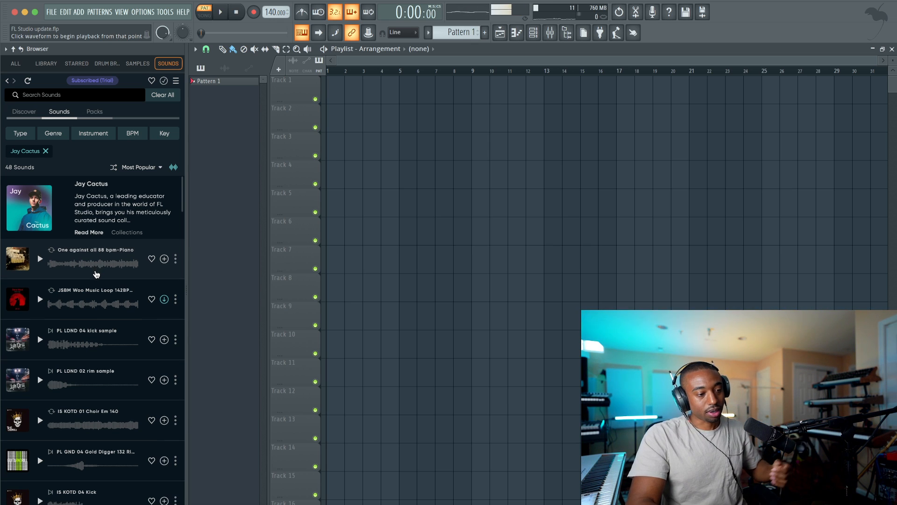
left_click(39, 298)
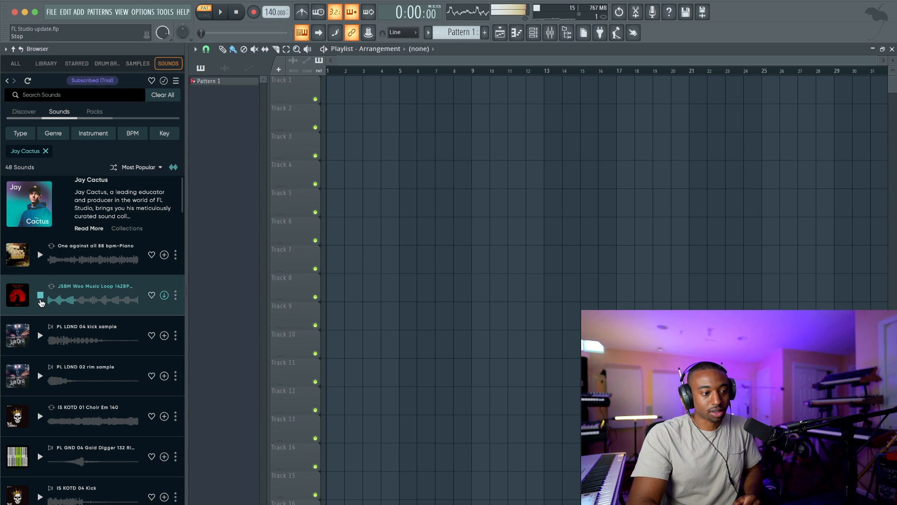
left_click(41, 303)
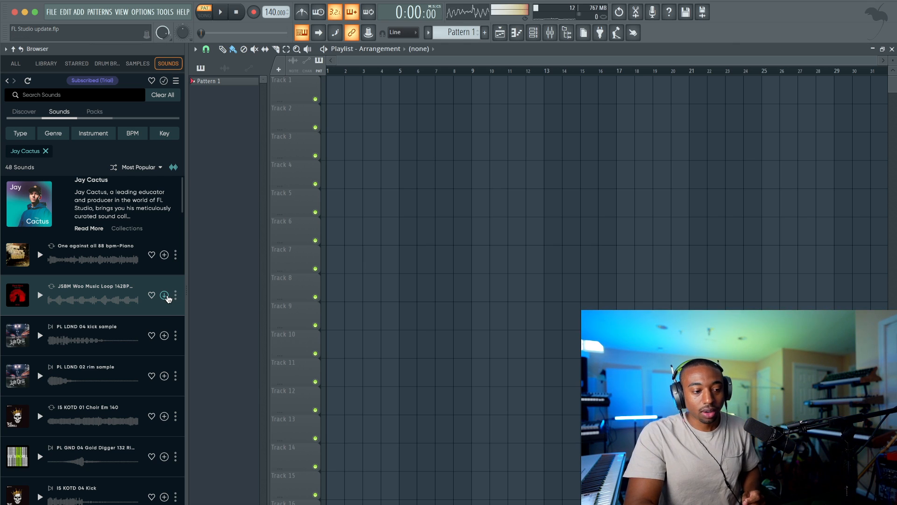
left_click(165, 296)
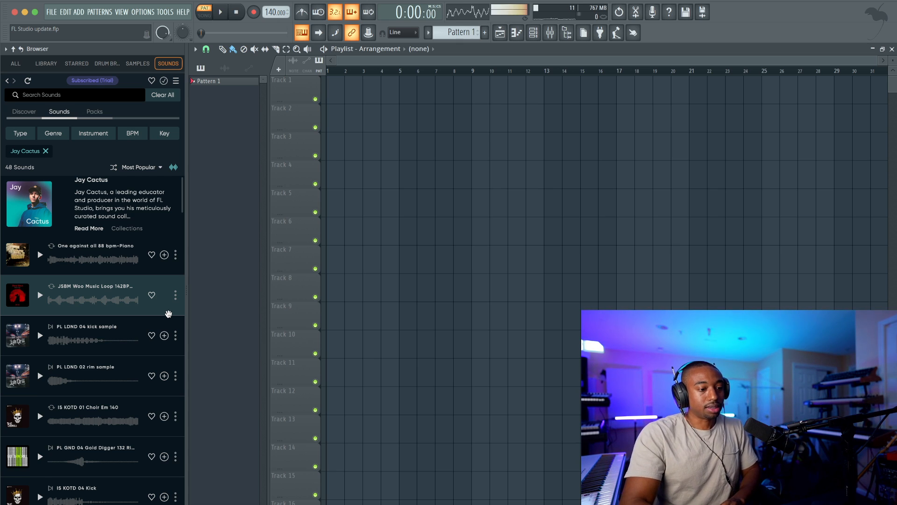
left_click_drag(156, 311, 332, 90)
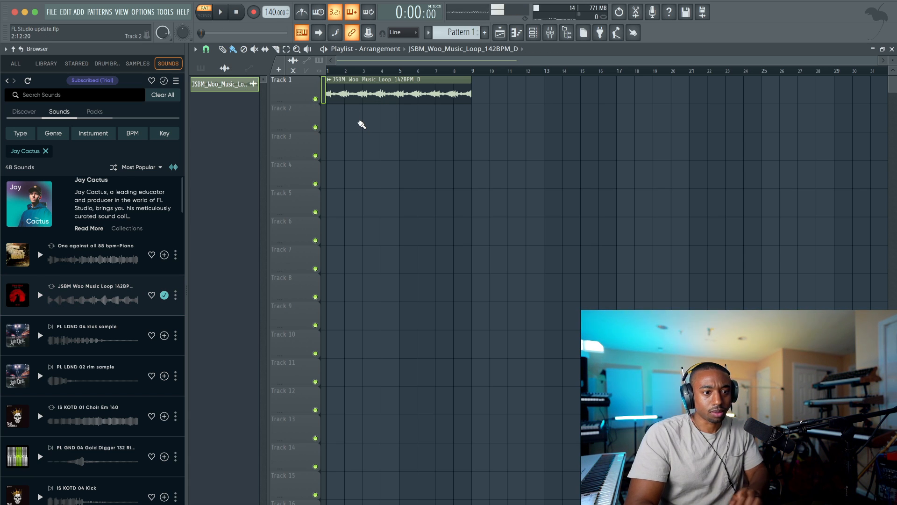
Set the project tempo to 142 BPM, restretching all channels, and change the loop's time-stretching mode to Stretch
left_click_drag(275, 12, 313, 14)
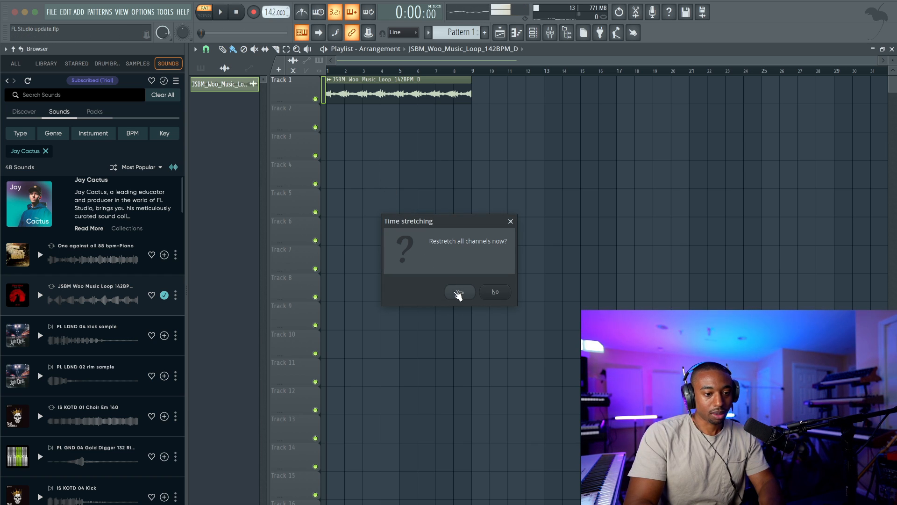
left_click(459, 292)
double_click(423, 89)
left_click(471, 161)
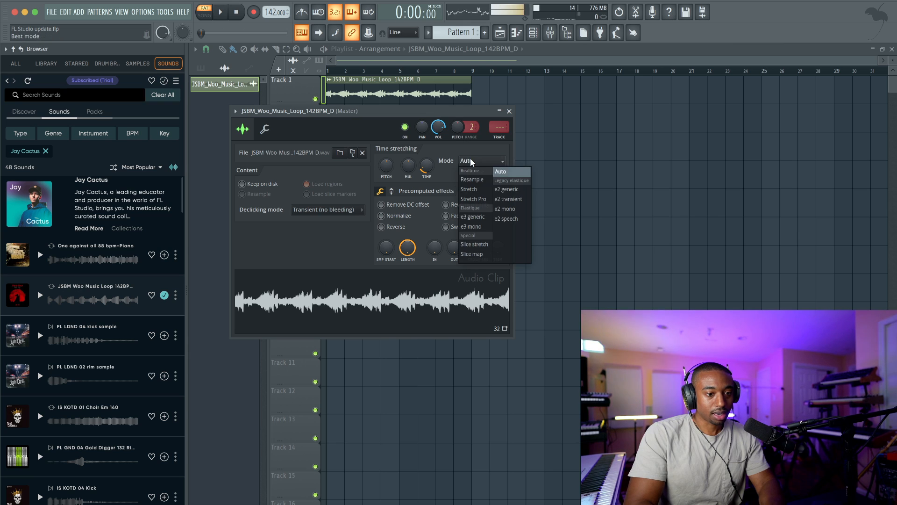
left_click(472, 179)
left_click(472, 162)
left_click(469, 189)
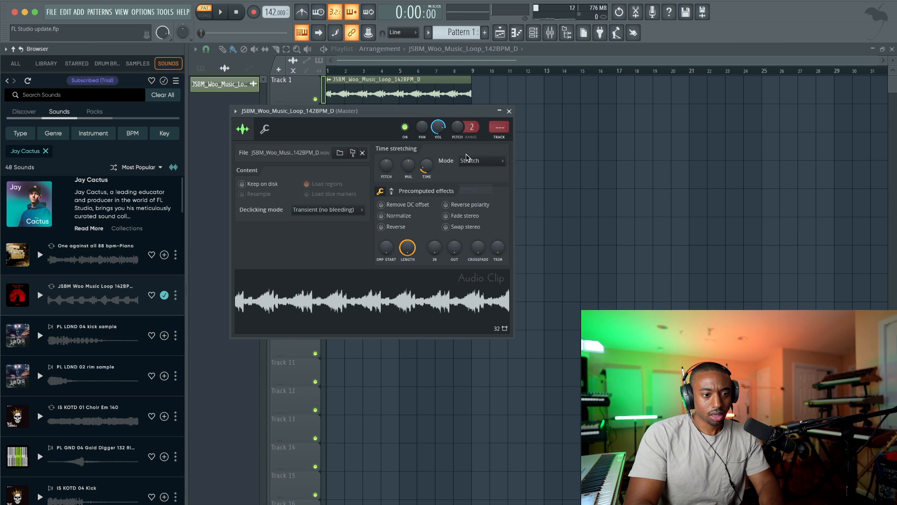
left_click(510, 111)
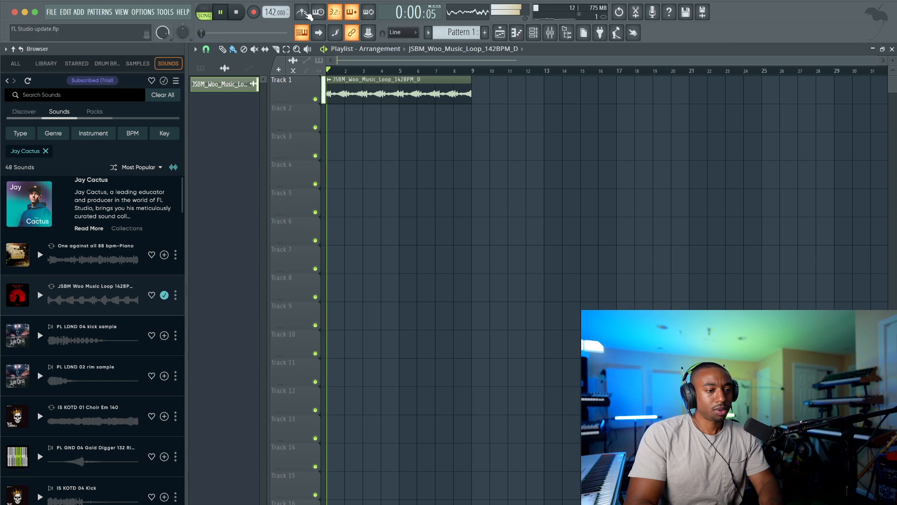
Turn on the metronome and lower the JSBM Woo loop clip's gain to -2.0 dB in the playlist
left_click(303, 13)
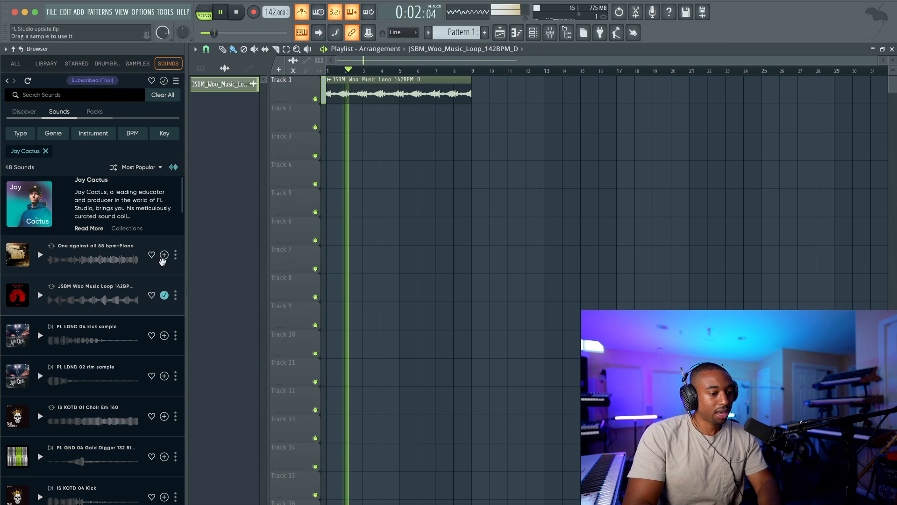
left_click_drag(399, 95, 399, 99)
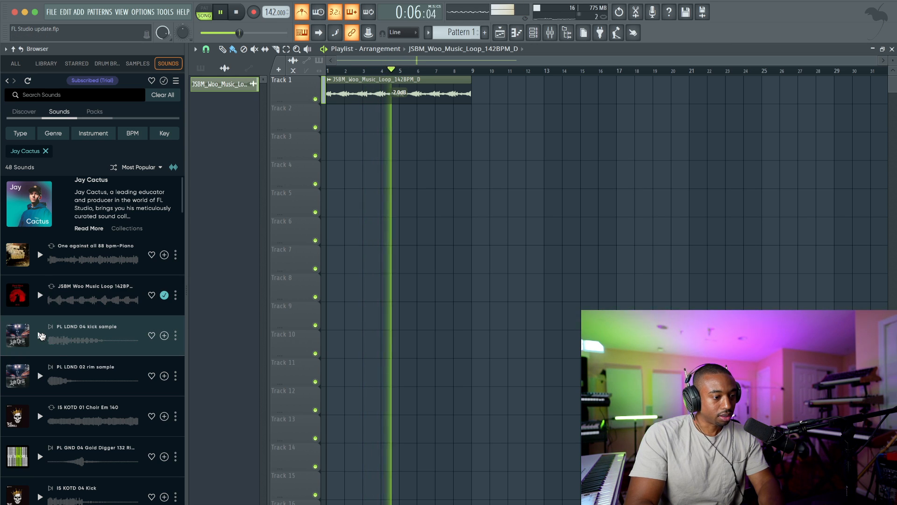
Download PL LDND 04 kick sample into a new channel in the channel rack and route it to mixer track 3
left_click(164, 336)
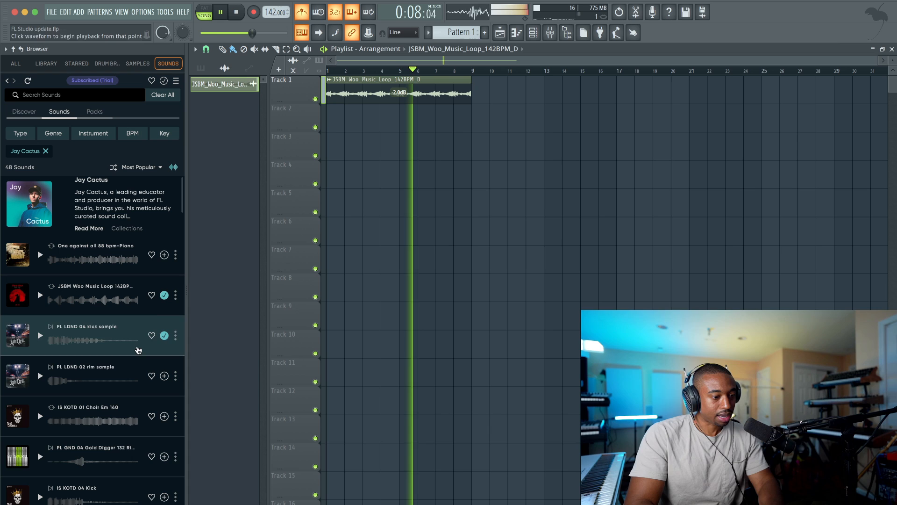
key("space")
key("F6")
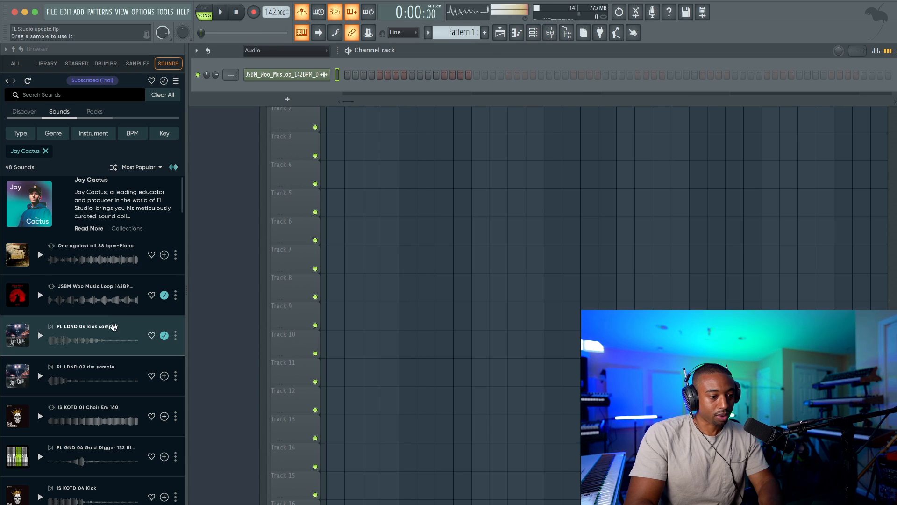
left_click_drag(303, 90, 303, 91)
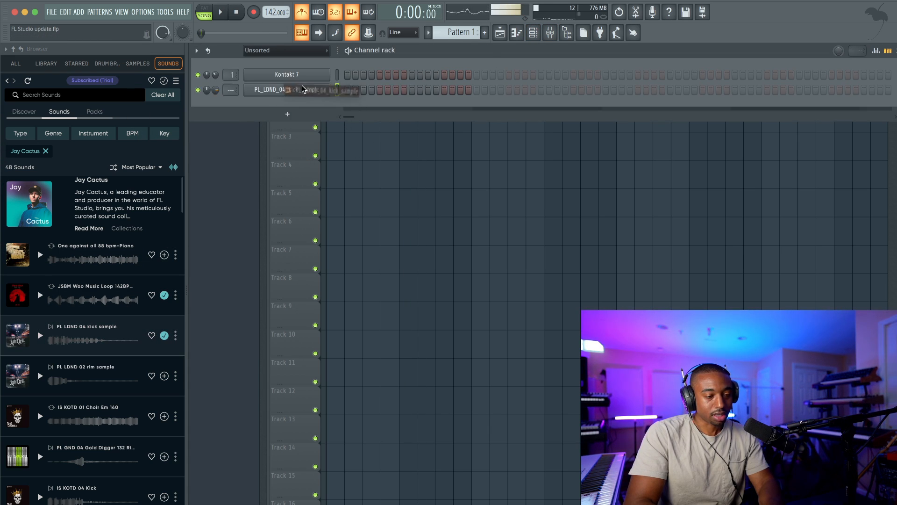
left_click(328, 91)
key("z")
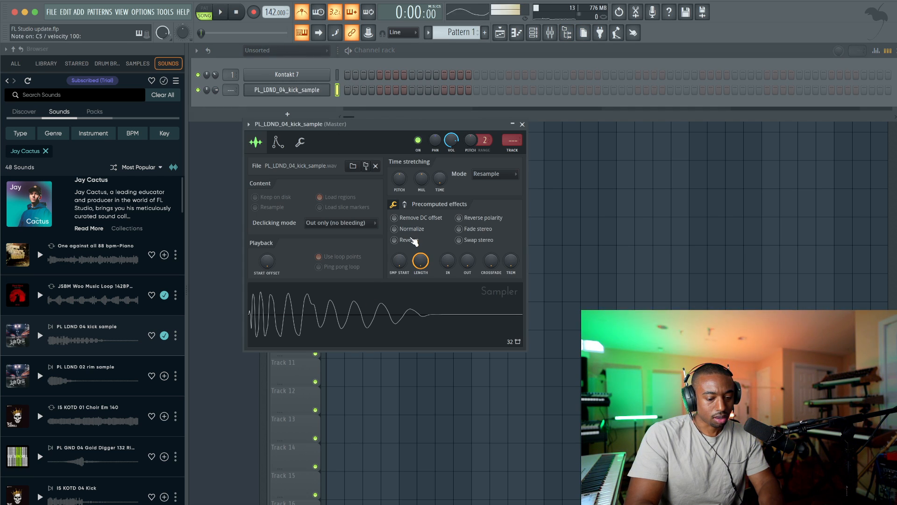
key("ctrl+l")
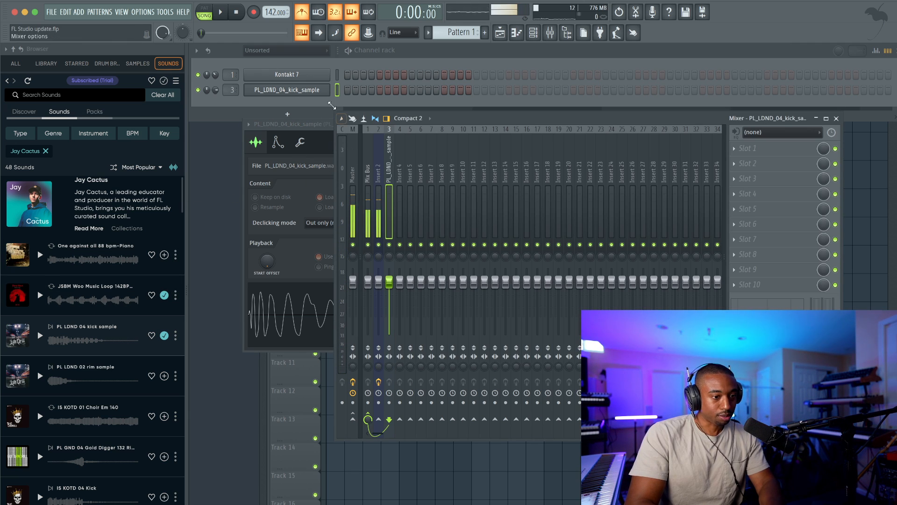
Show all channels in the channel rack and route the JSBM Woo loop channel to mixer track 4
left_click(288, 50)
left_click(287, 61)
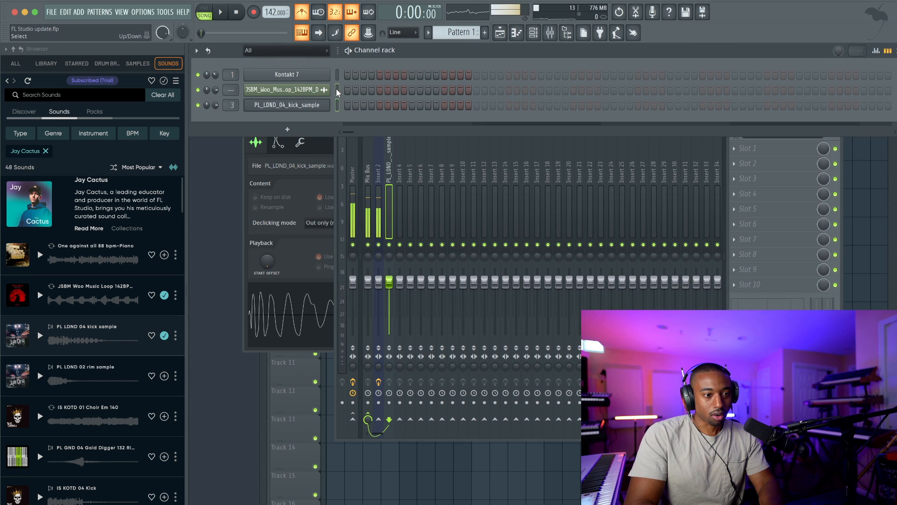
key("ctrl+l")
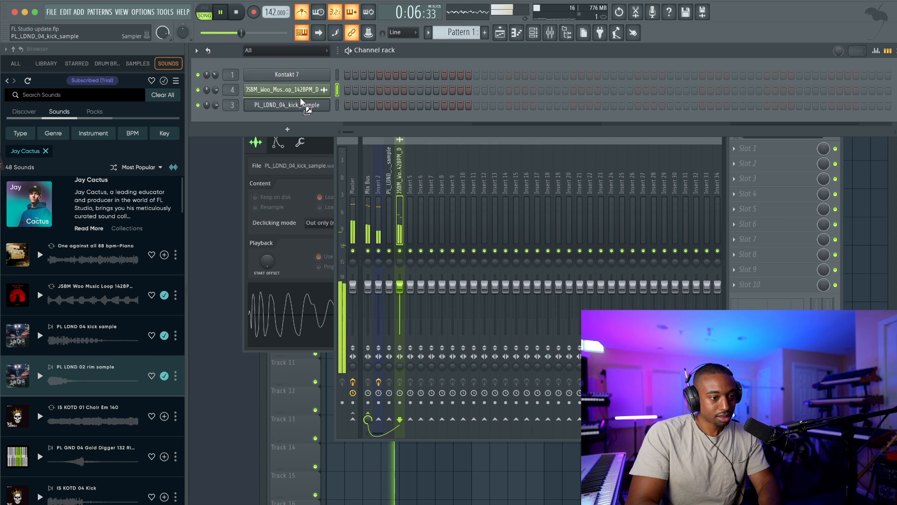
Add PL LDND 02 rim sample as a channel below the kick and route it to mixer track 5
left_click_drag(301, 103, 301, 123)
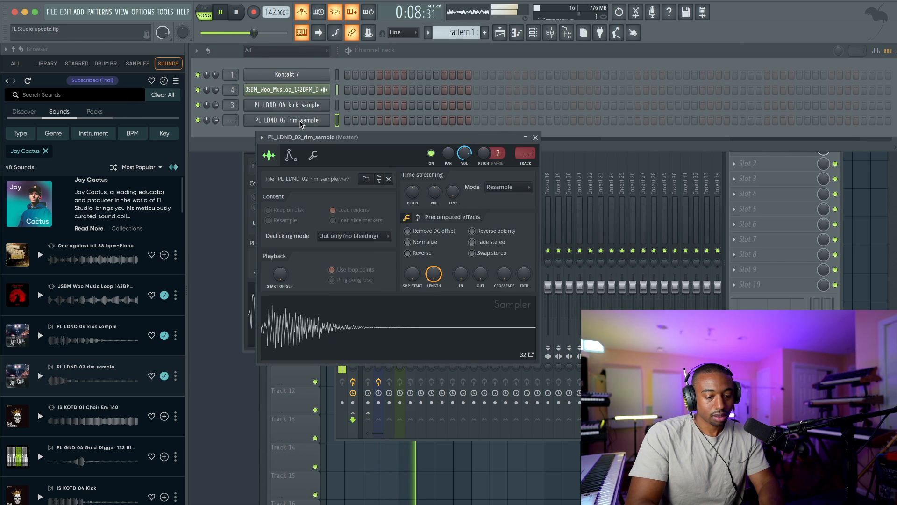
key("ctrl+l")
Place Pattern 1 at the start of Track 2 in the playlist
left_click(385, 61)
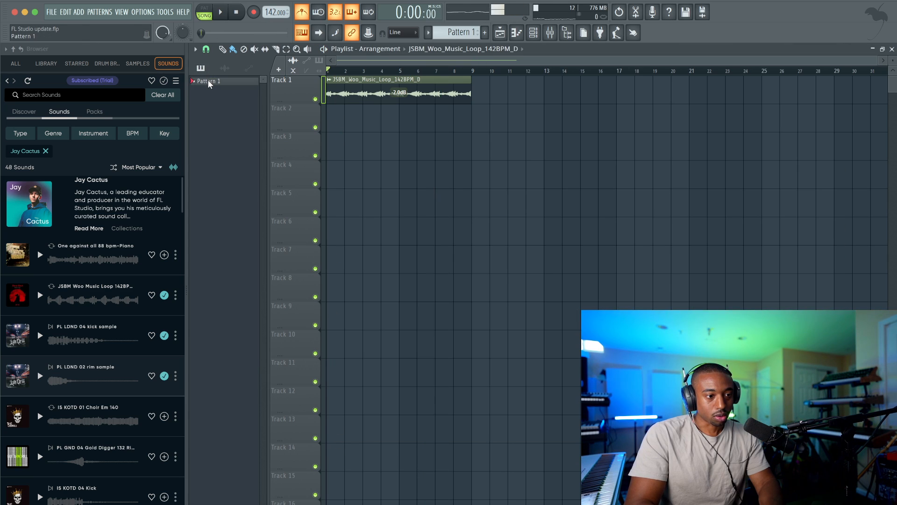
left_click_drag(209, 83, 331, 121)
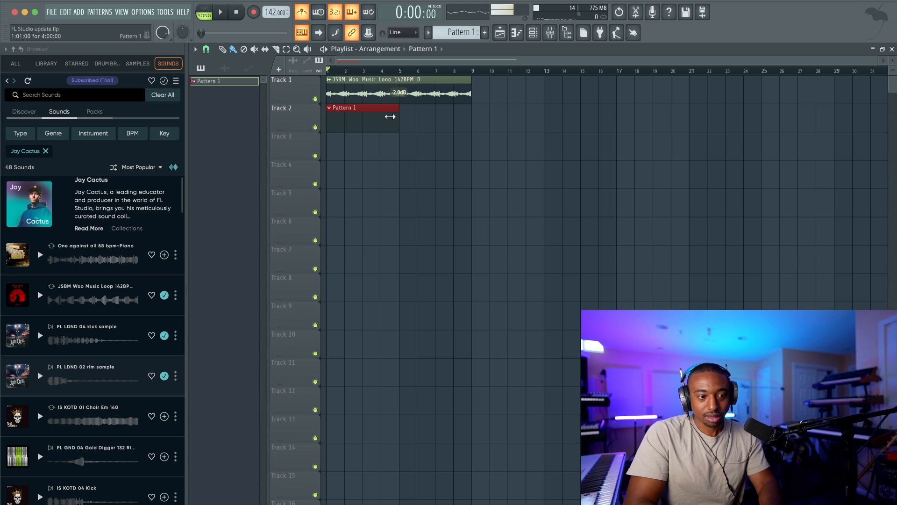
Program the rim channel in Pattern 1 with hits on steps 1, 4, 7, 9, 12, 15, 17, 20, 23, 25 and 28
left_click(533, 32)
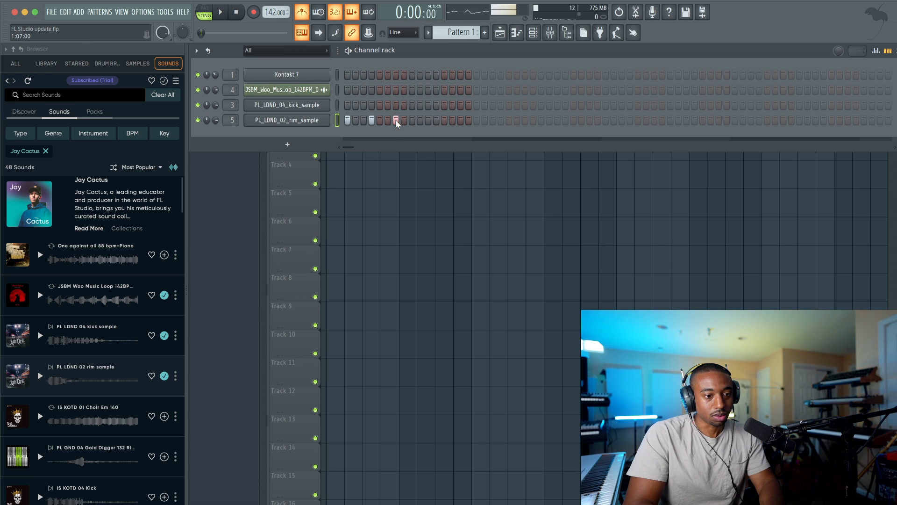
left_click(412, 120)
left_click(436, 120)
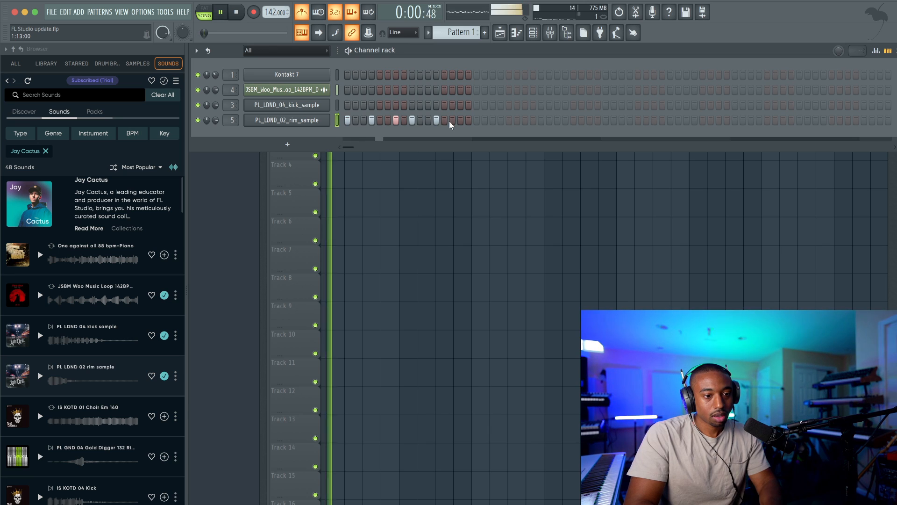
left_click(460, 120)
left_click(477, 120)
key("space")
left_click(501, 120)
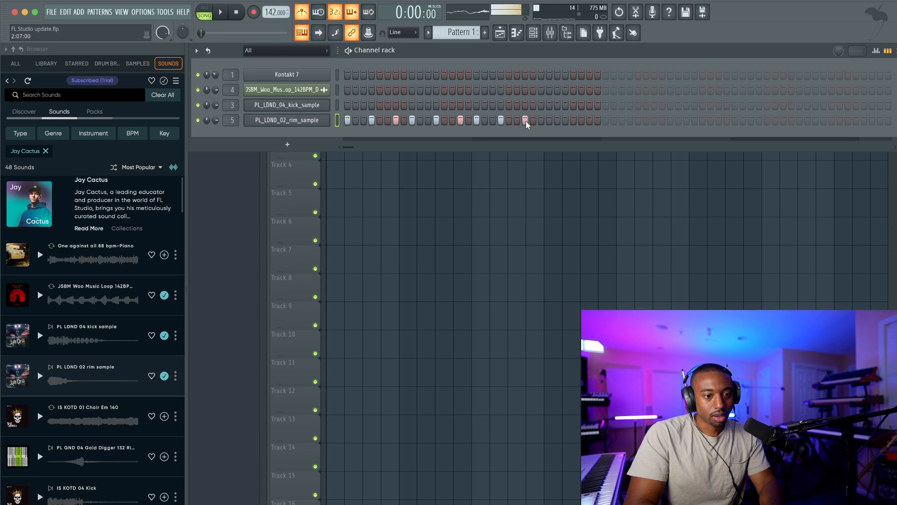
left_click(541, 120)
key("space")
left_click(566, 120)
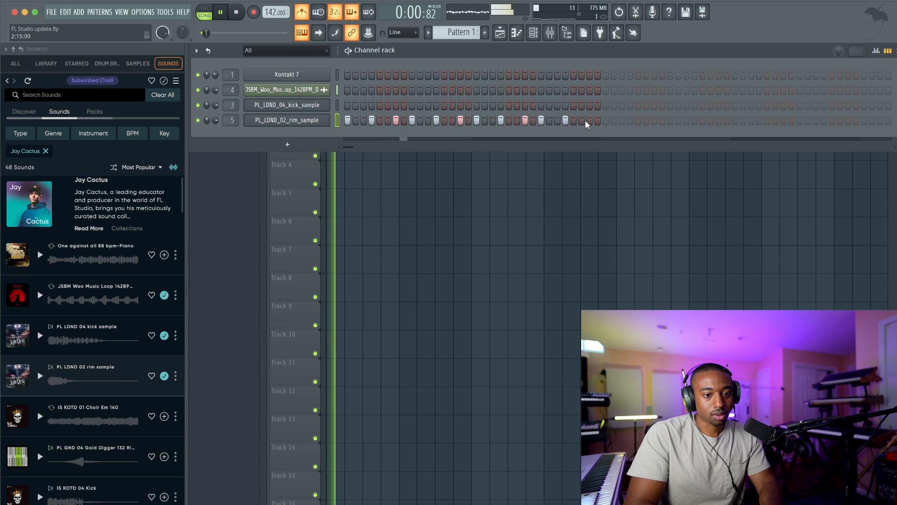
key("F6")
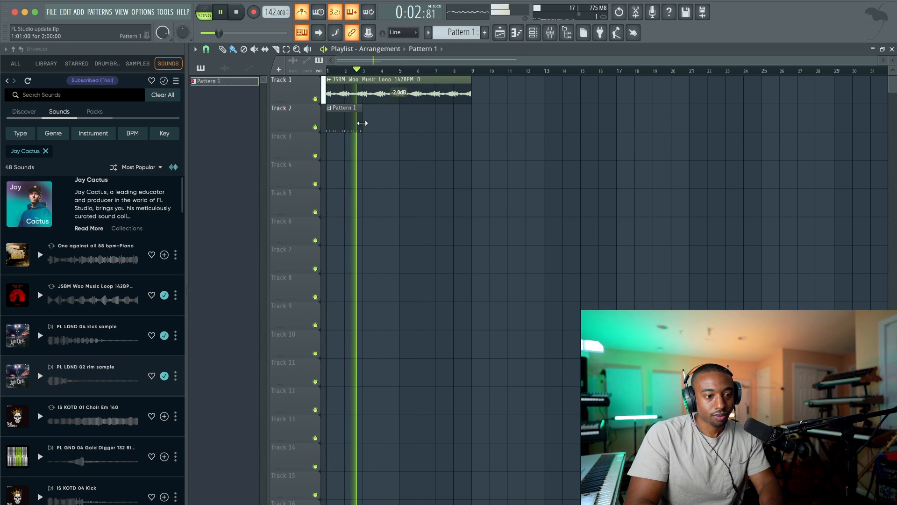
Duplicate the Pattern 1 clip on Track 2 three times so the copies run to bar 9, then clear the selection
left_click(343, 122, "super")
key("super+b")
key("super+b")
key("super+b")
right_click(383, 178)
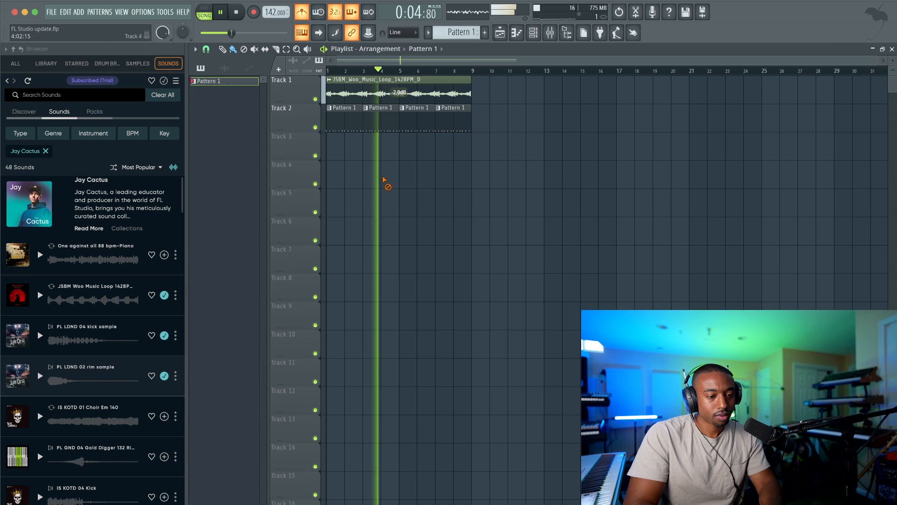
Program the kick channel in Pattern 1 with hits on steps 1, 25 and 29 and stop playback
left_click(533, 32)
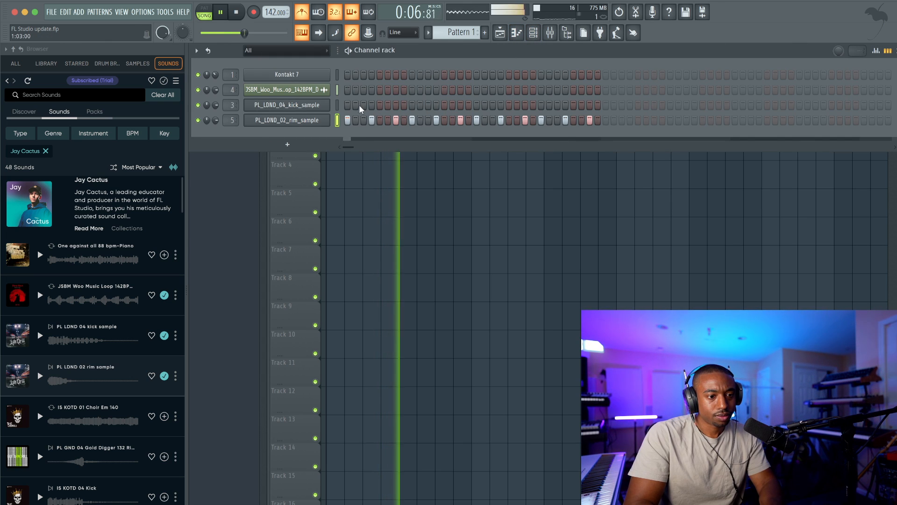
left_click(347, 105)
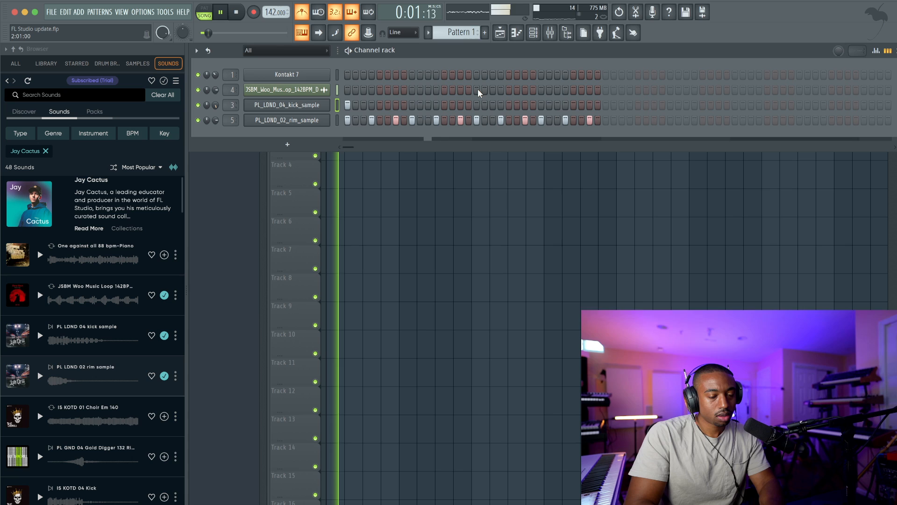
left_click(541, 105)
left_click(573, 105)
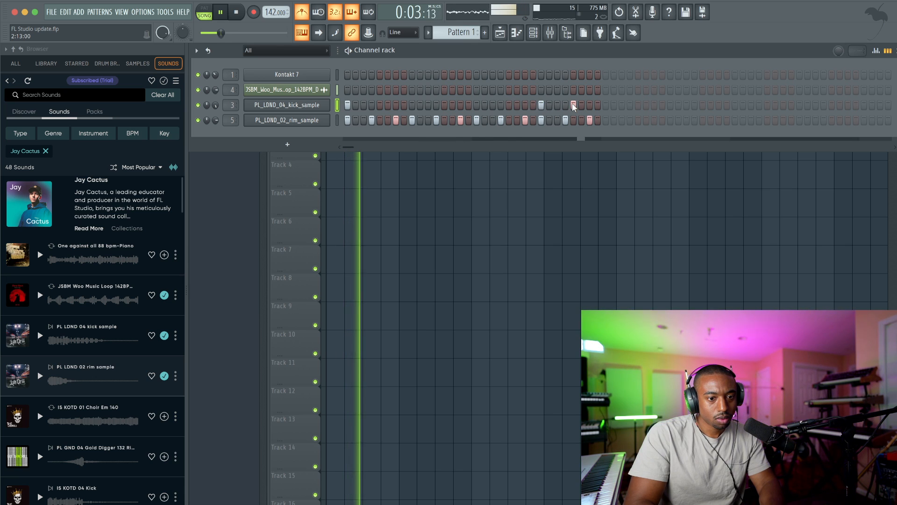
key("space")
Clone Pattern 1 as Pattern 2 and replace the clip at bar 3 of Track 2 with the clone
left_click(428, 33)
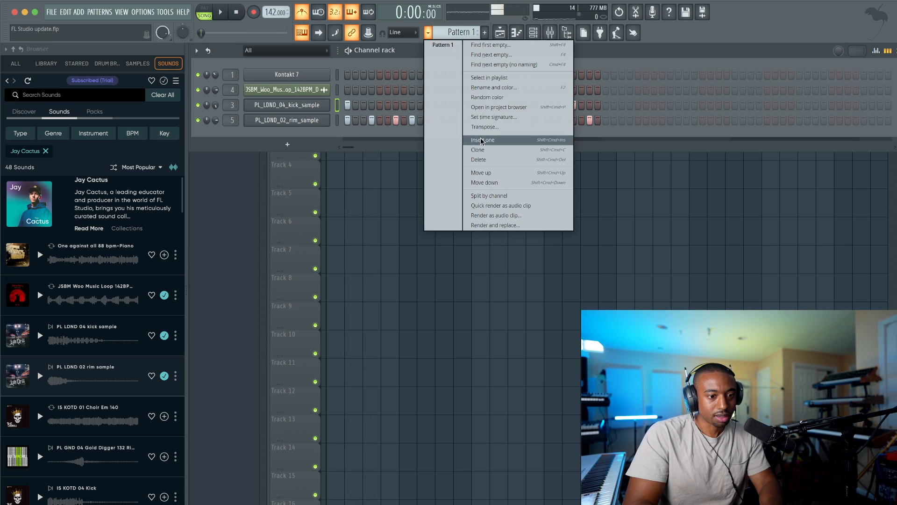
left_click(482, 150)
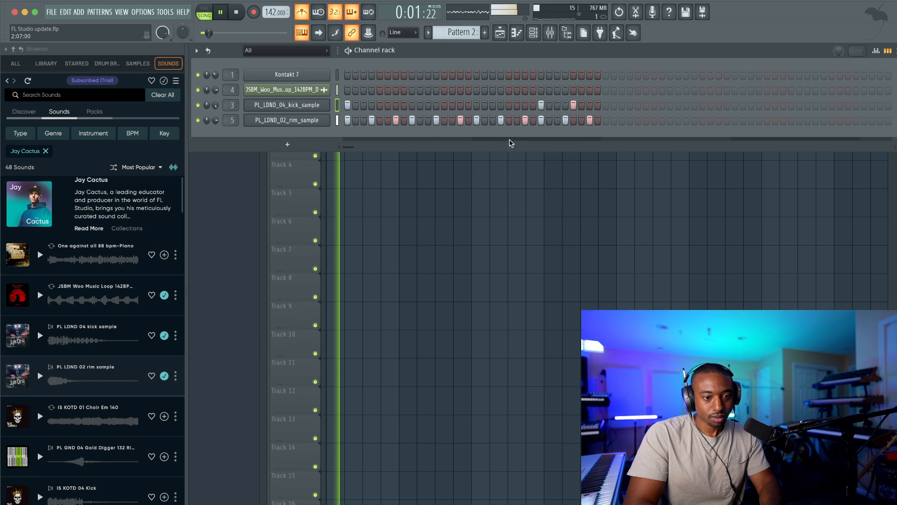
key("F6")
right_click(381, 121)
left_click(380, 121)
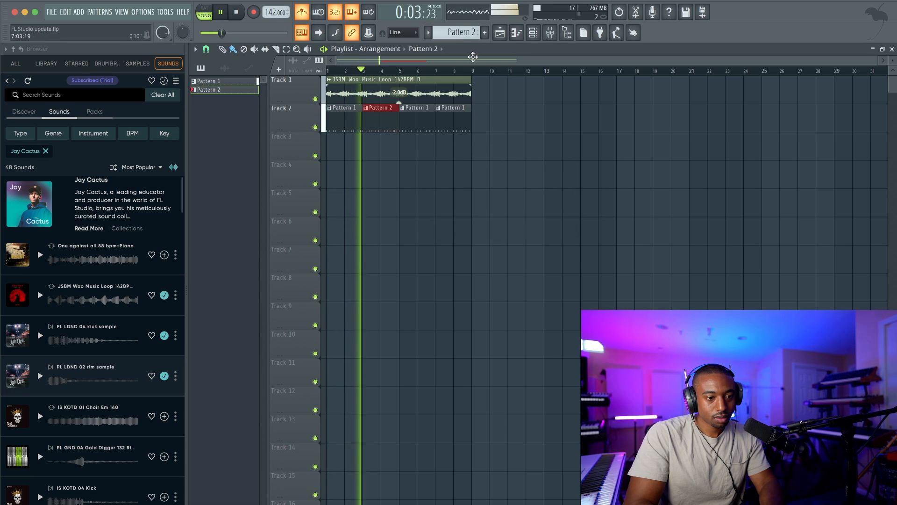
Remove the step 25 kick from Pattern 2 and replace the bar 7 clip on Track 2 with Pattern 2
left_click(534, 33)
right_click(541, 106)
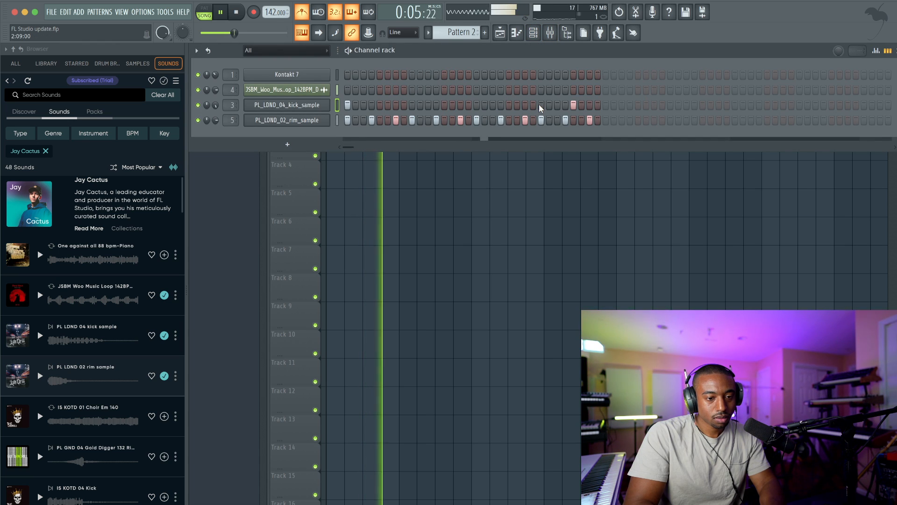
left_click(432, 175)
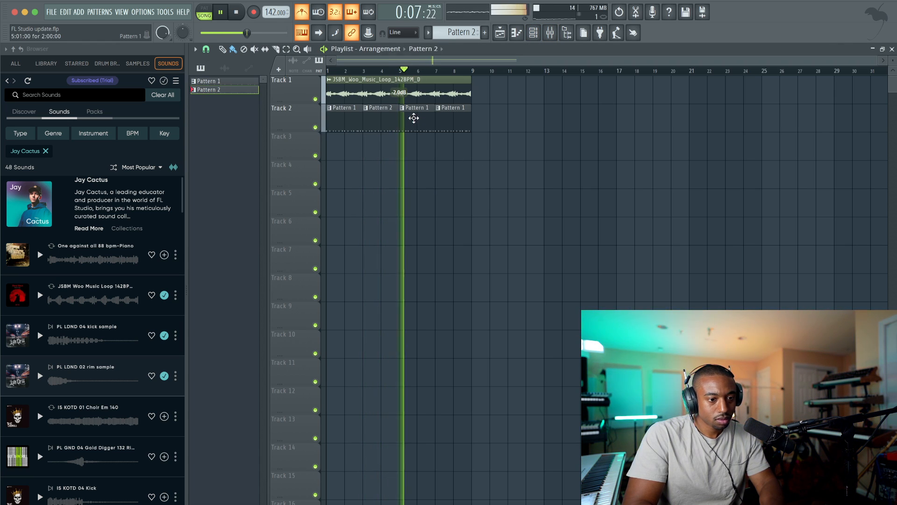
right_click(440, 117)
left_click(442, 120)
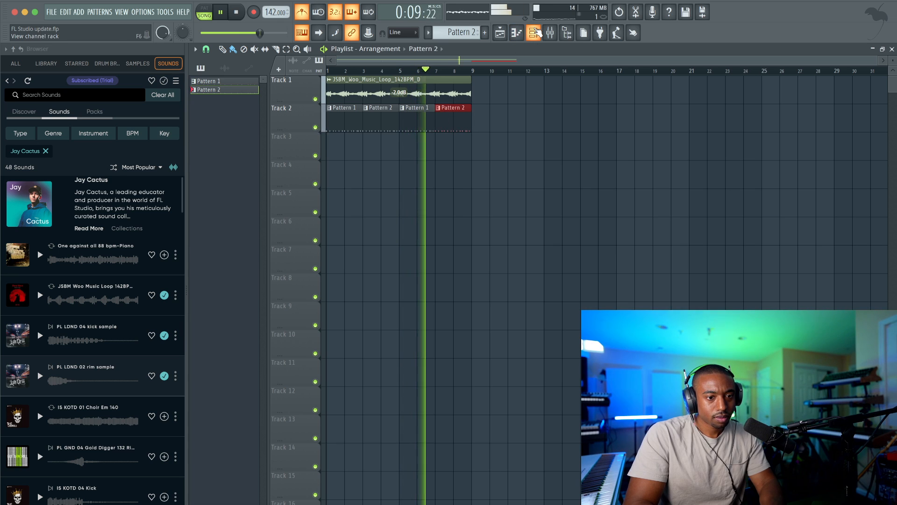
left_click(533, 33)
key("space")
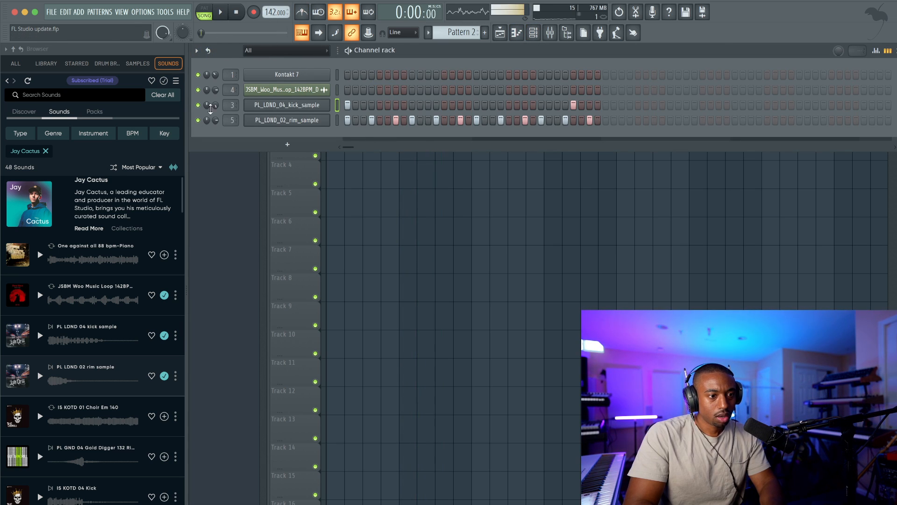
Preview the IS KOTD 01 choir and PL GND 04 Gold Digger riser, and place the riser on Track 3 at bar 4
scroll(47, 311, "down", 3)
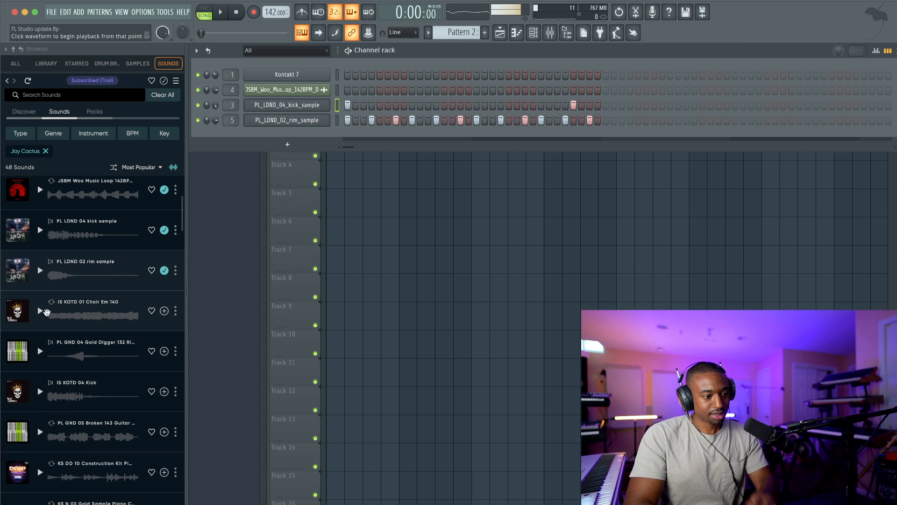
left_click(41, 311)
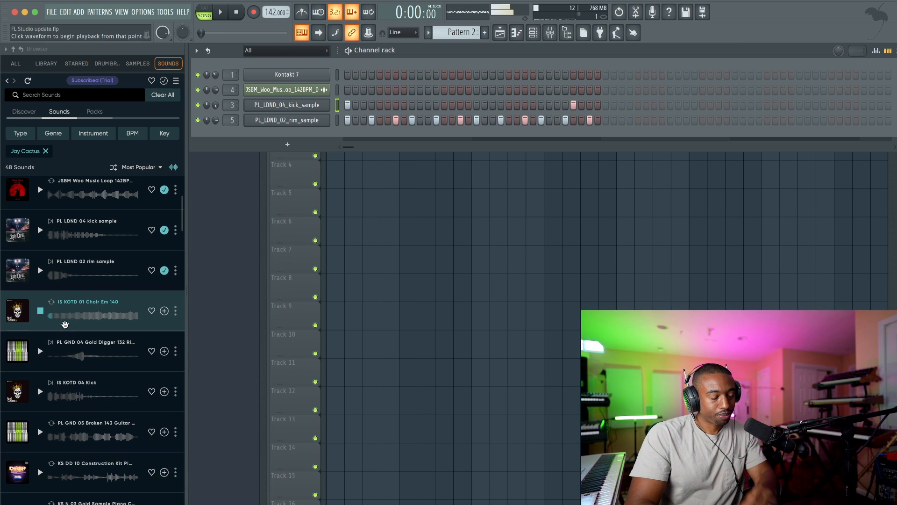
left_click(40, 351)
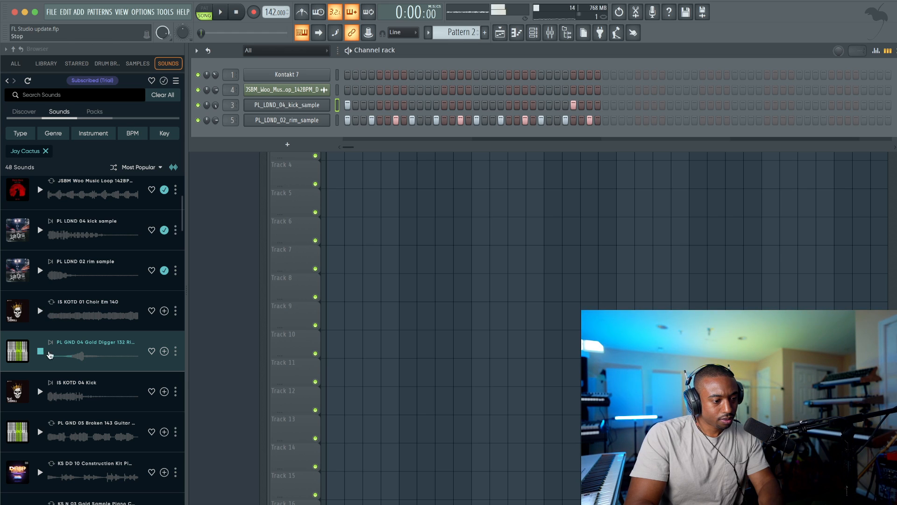
left_click_drag(164, 356, 397, 153)
Shift the riser clip on Track 3 so its peak lands on bar 5, and lower its volume to -3.3 dB
key("space")
scroll(398, 135, "up", 2)
key("space")
scroll(398, 135, "up", 2)
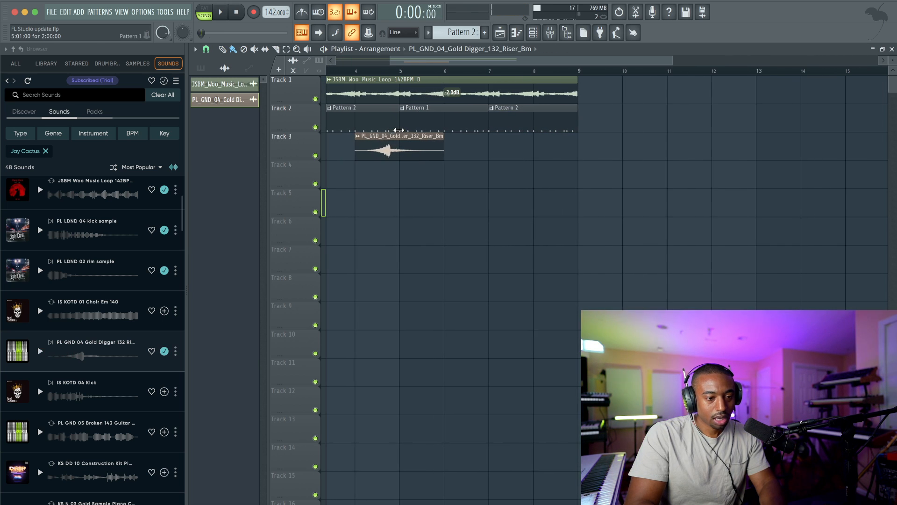
left_click_drag(387, 147, 396, 147)
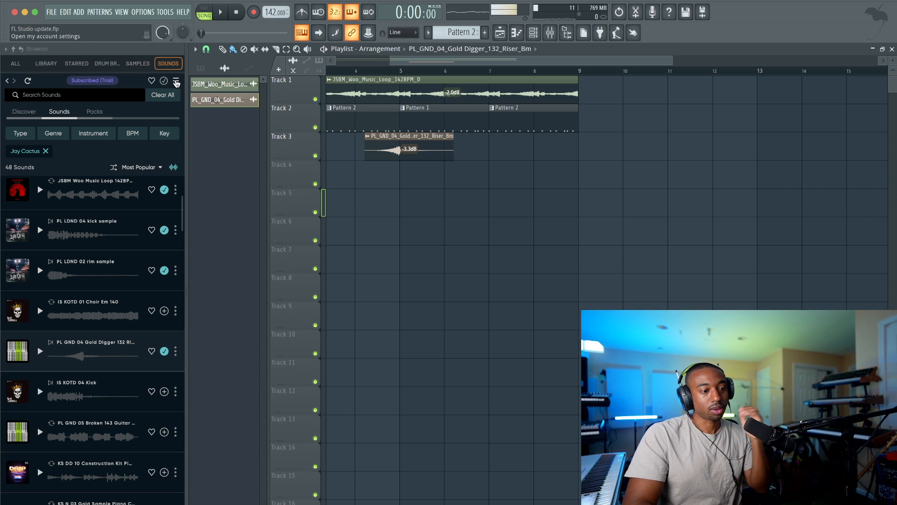
Check the sound library's auto time stretch and pitch shift preferences, and preview the PL GND 05 Broken guitar loop against the arrangement
left_click(176, 82)
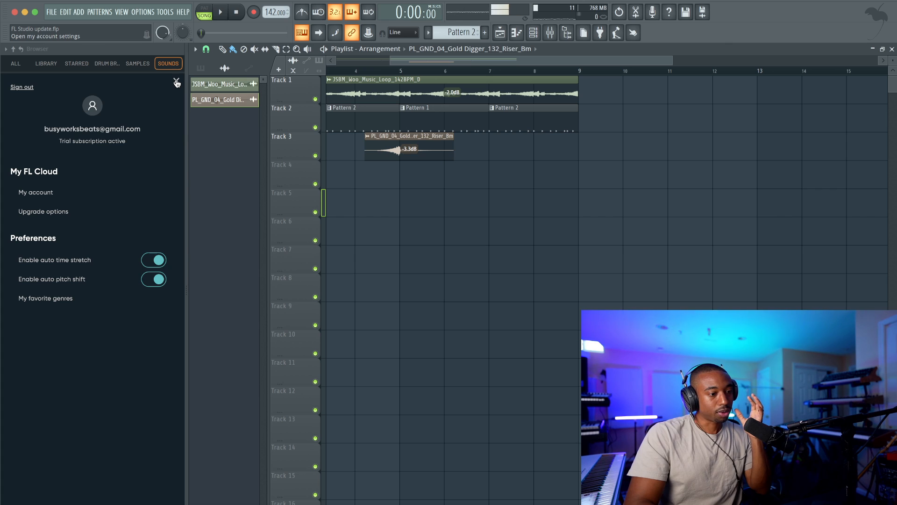
left_click(177, 82)
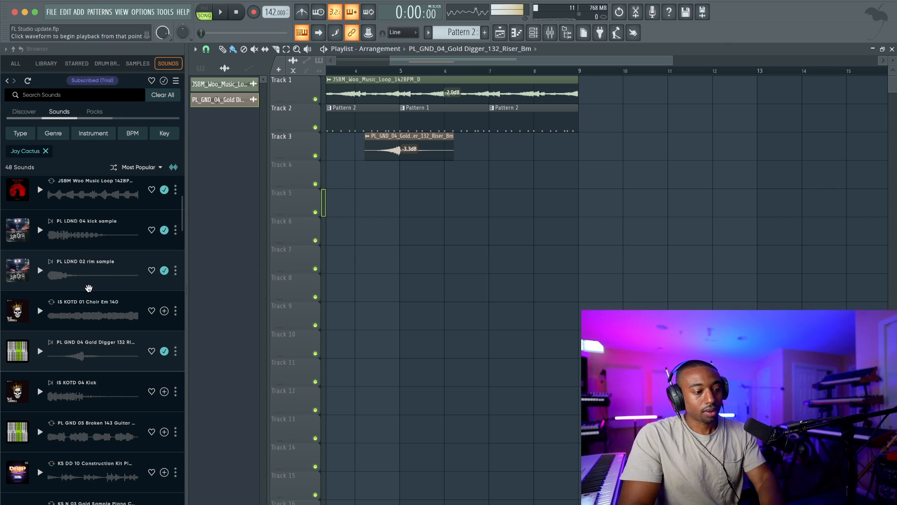
scroll(86, 303, "down", 2)
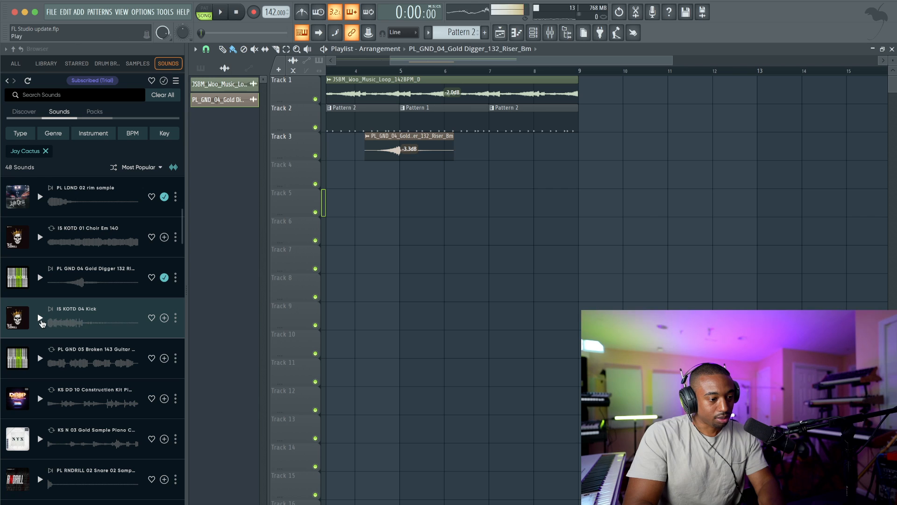
left_click(41, 358)
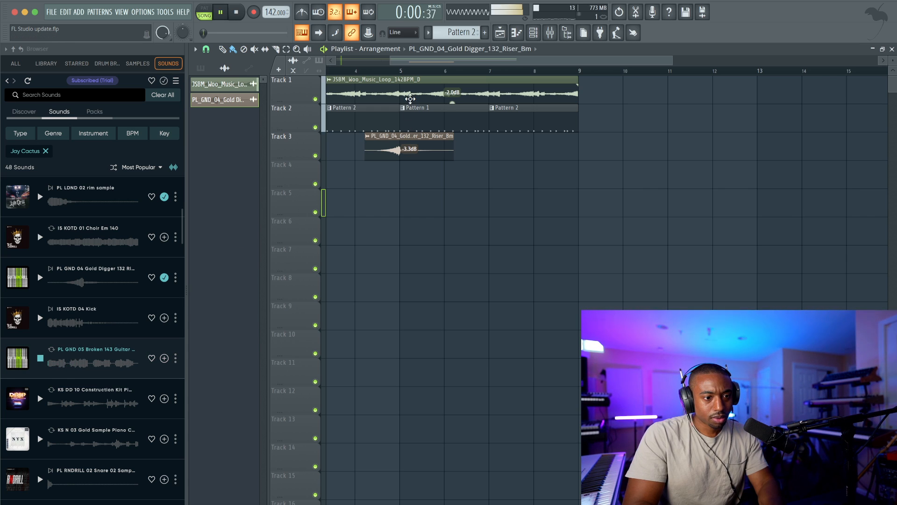
scroll(408, 100, "left", 3)
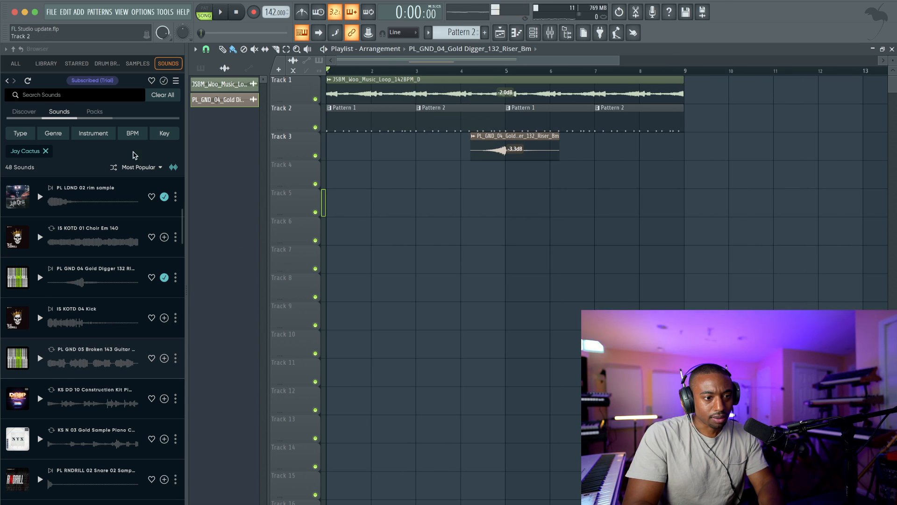
Filter the Jay Cactus sounds to key D, covering both major and minor
scroll(78, 195, "up", 5)
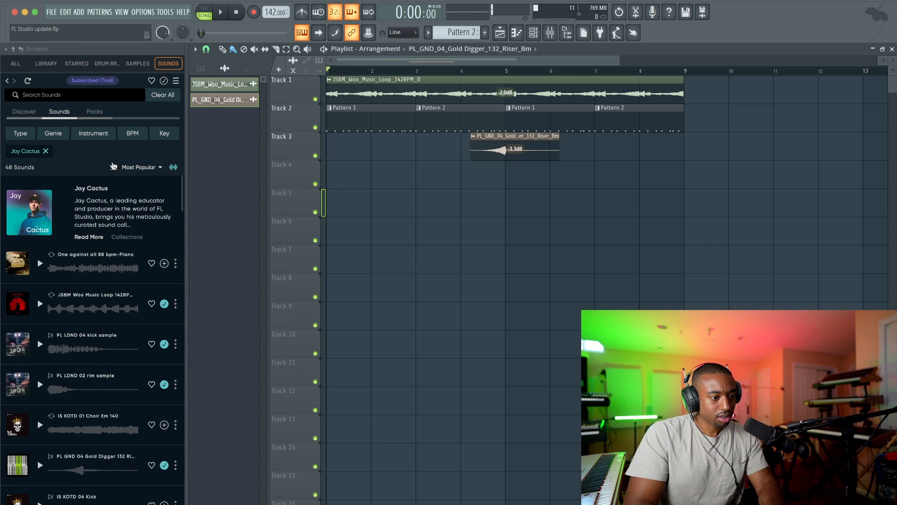
left_click(160, 134)
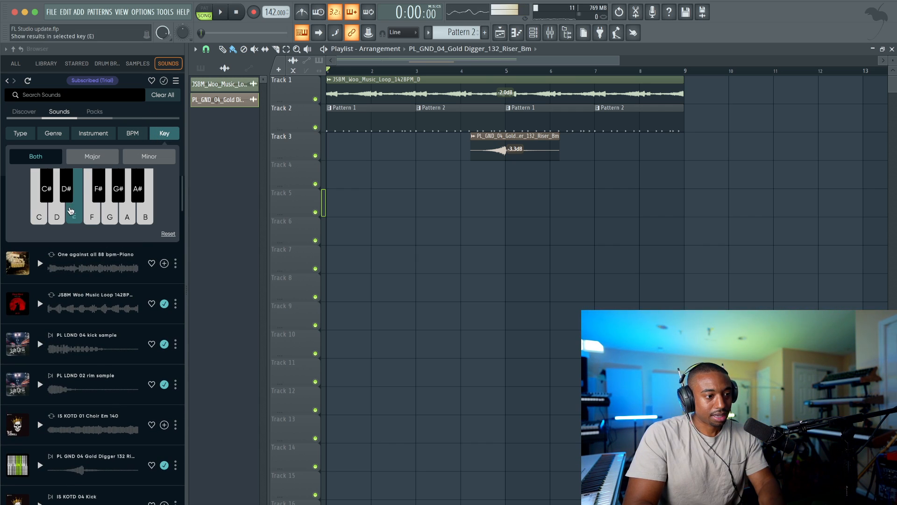
left_click(57, 210)
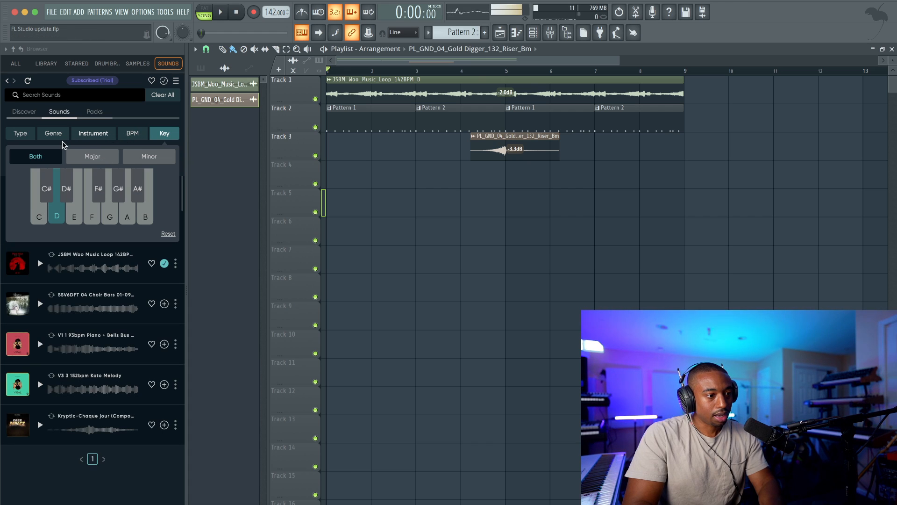
left_click(100, 157)
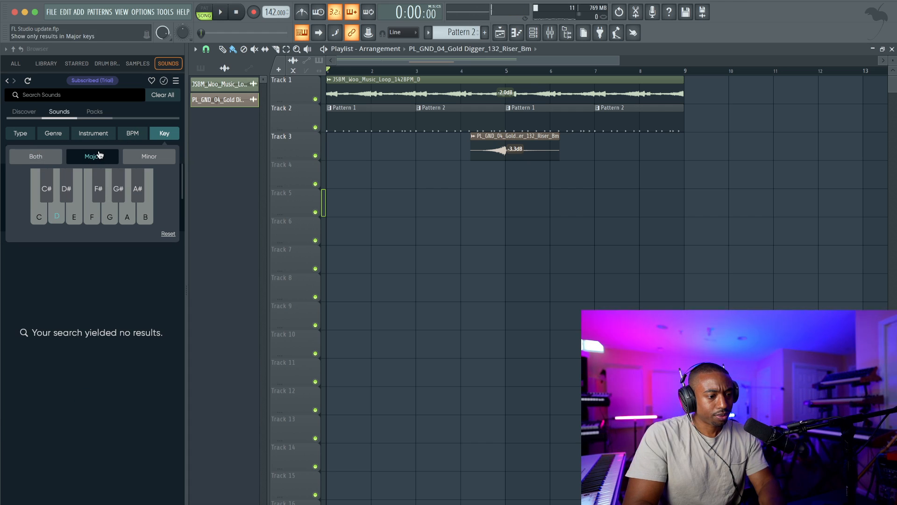
left_click(44, 163)
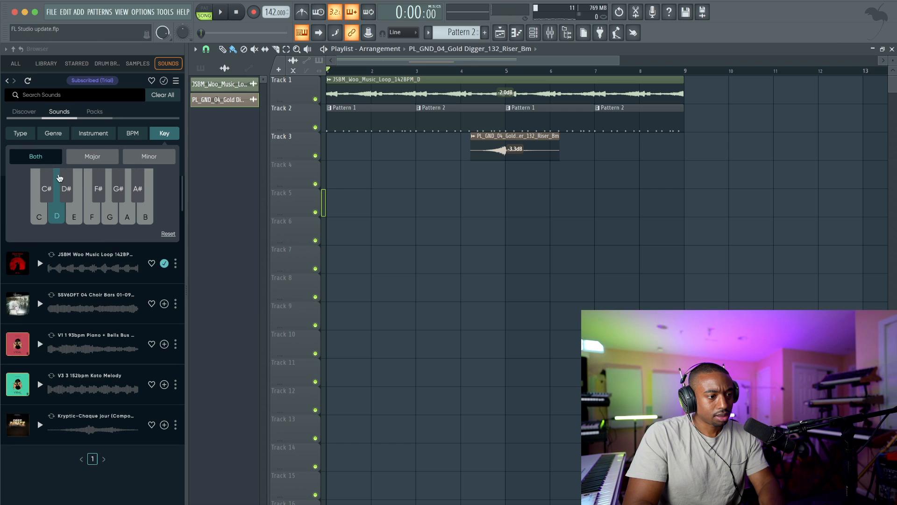
left_click(165, 135)
Preview the JSBM Woo music loop in the sound library and play back the arrangement
left_click(40, 266)
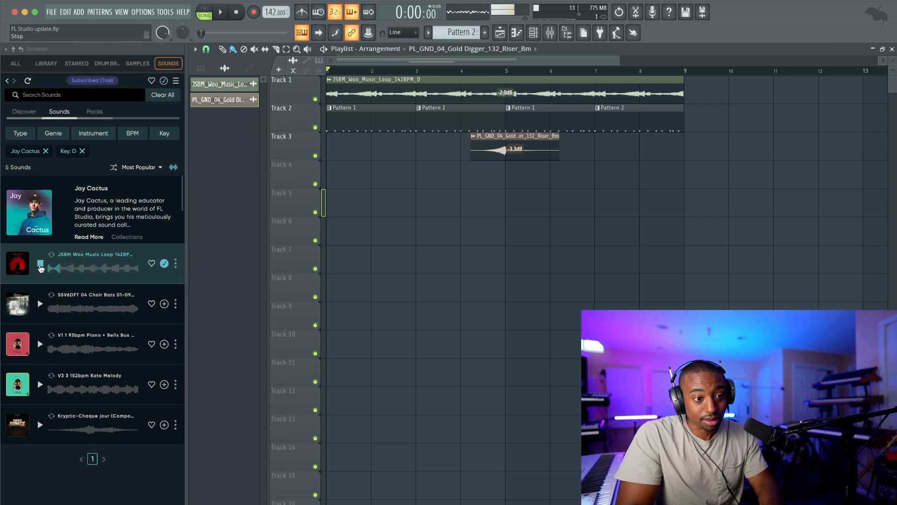
left_click(41, 266)
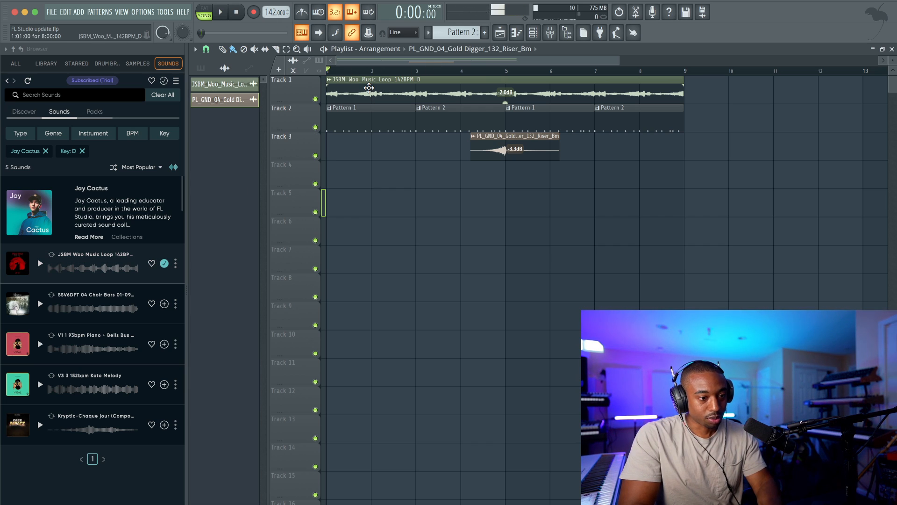
key("space")
key("space")
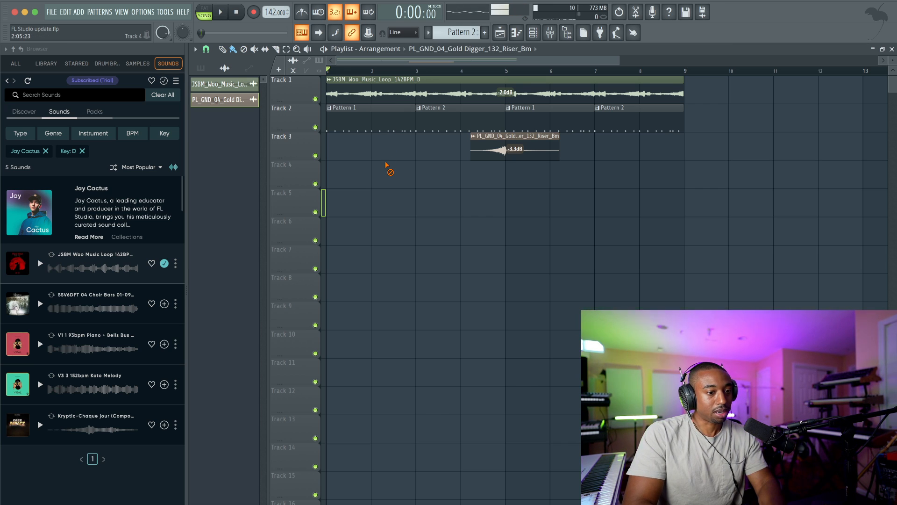
scroll(386, 165, "down", 2)
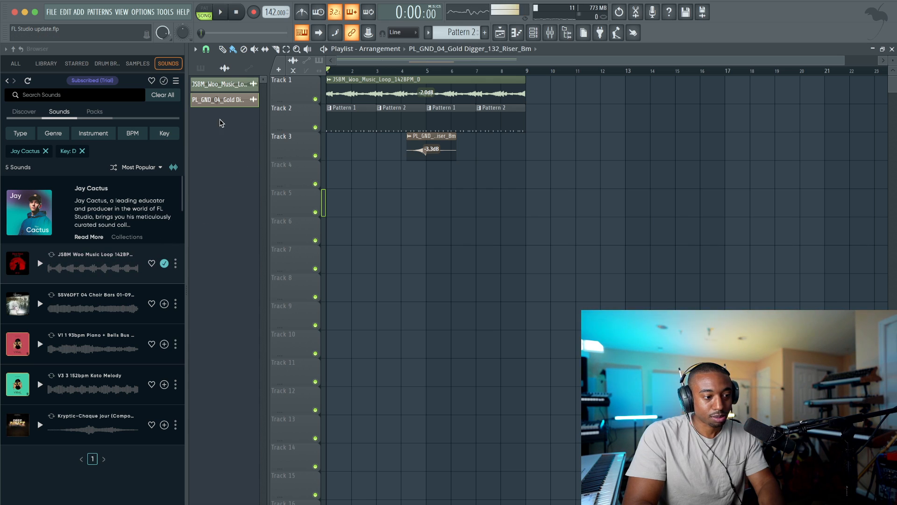
Add a new Scaler 2 instrument channel from the channel rack
left_click(541, 34)
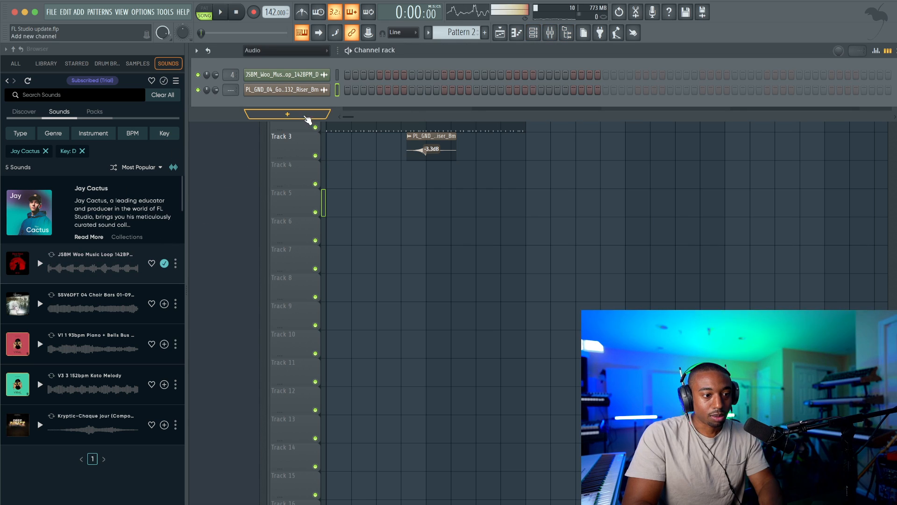
left_click(307, 117)
left_click(422, 496)
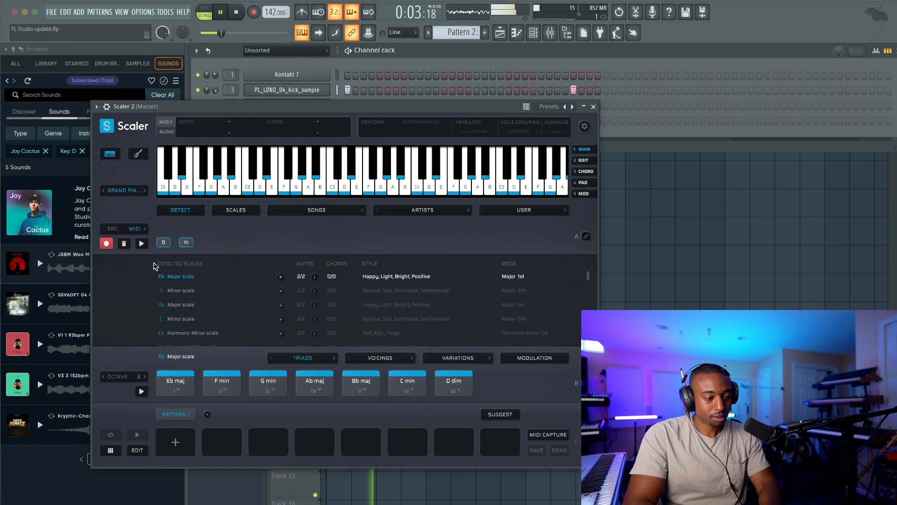
Clear the detected notes in Scaler 2 and play D, E, F, G, A, Bb, C and D over the loop to detect its scale
left_click(195, 257)
left_click(357, 186)
left_click(367, 186)
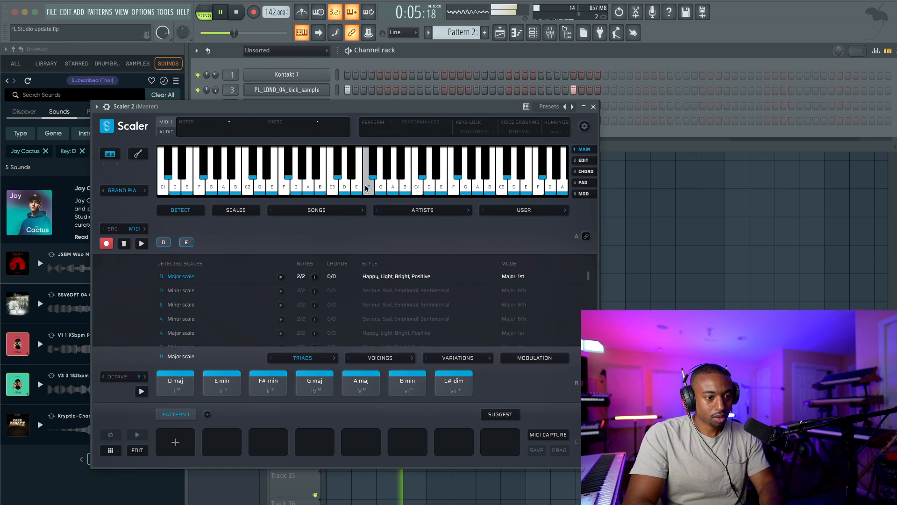
left_click(379, 186)
left_click(401, 174)
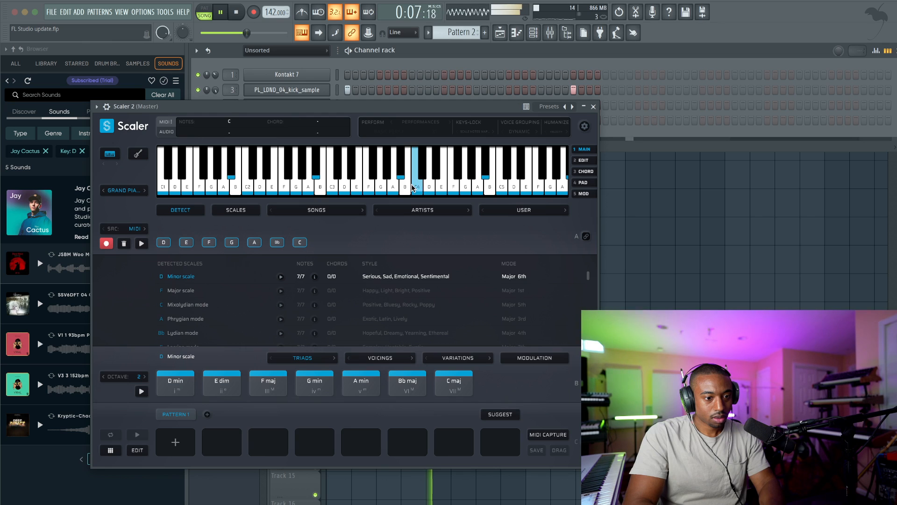
key("space")
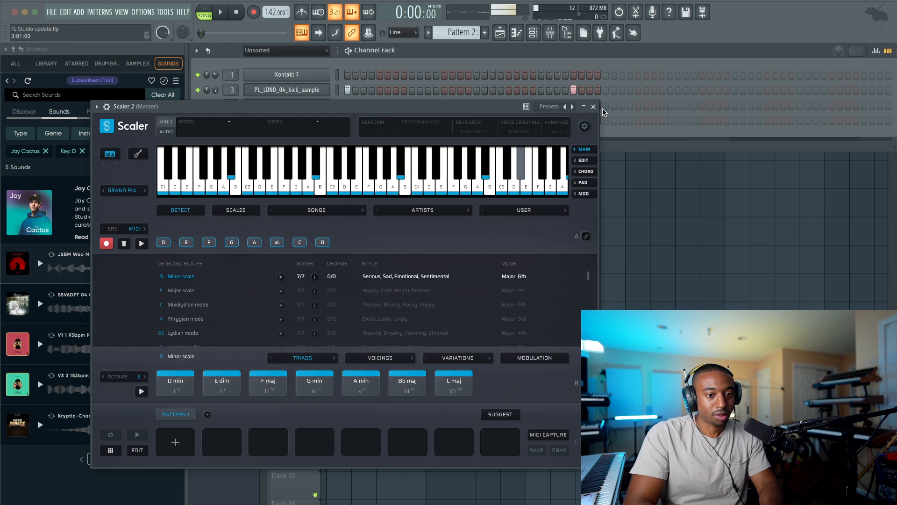
Close Scaler 2 and look over the existing clips in the playlist arrangement
left_click(593, 106)
key("F5")
scroll(470, 73, "up", 4)
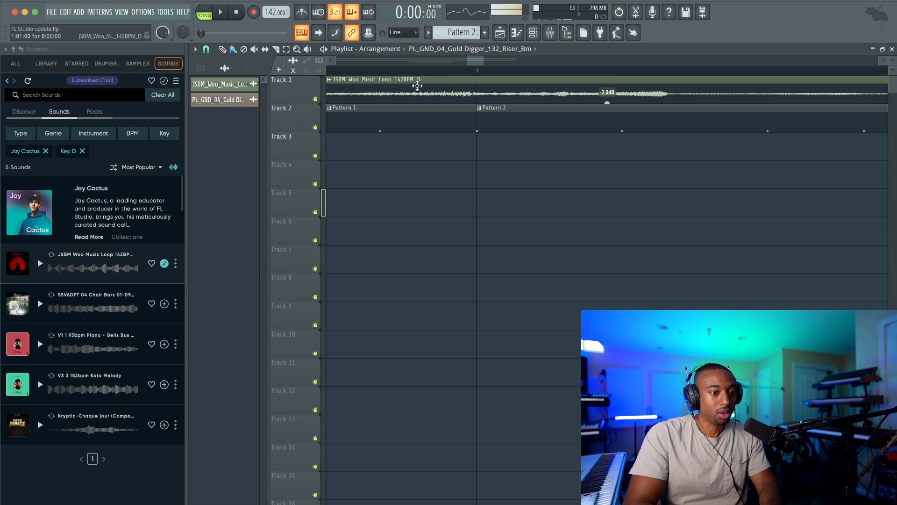
scroll(416, 85, "down", 4)
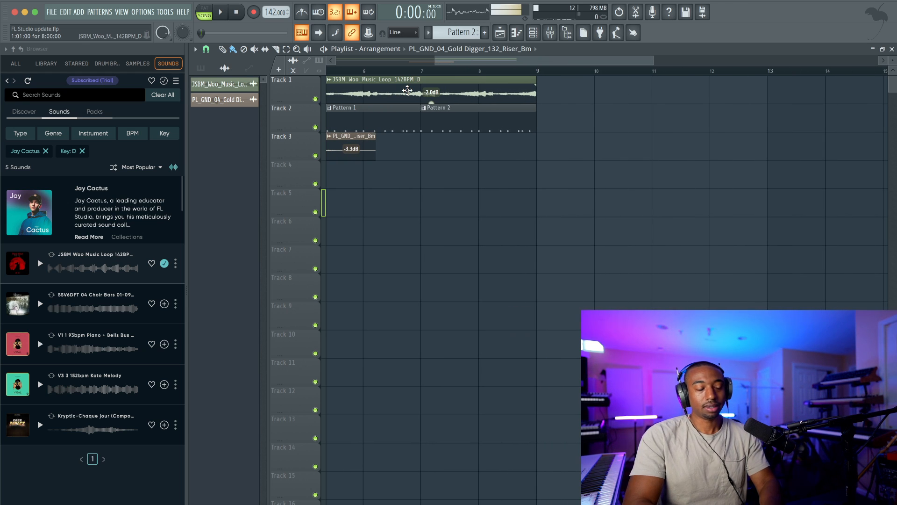
scroll(407, 90, "left", 5)
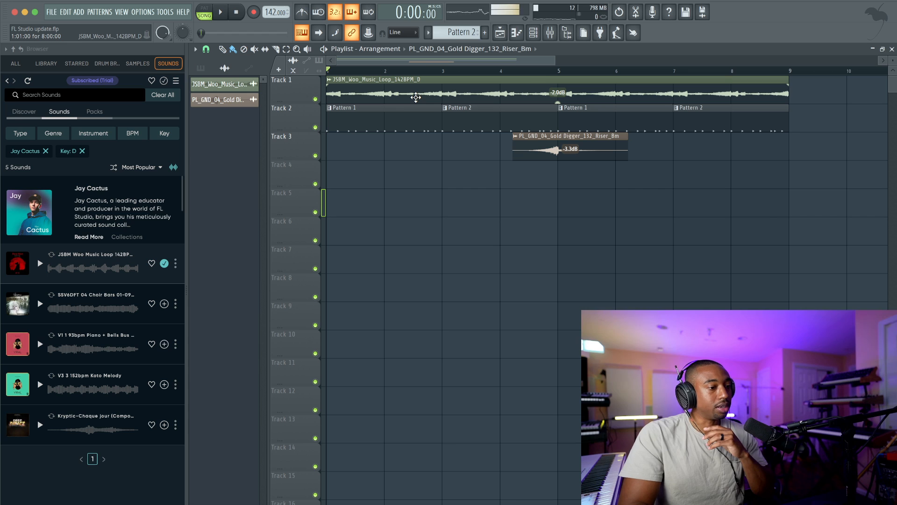
scroll(491, 88, "right", 2)
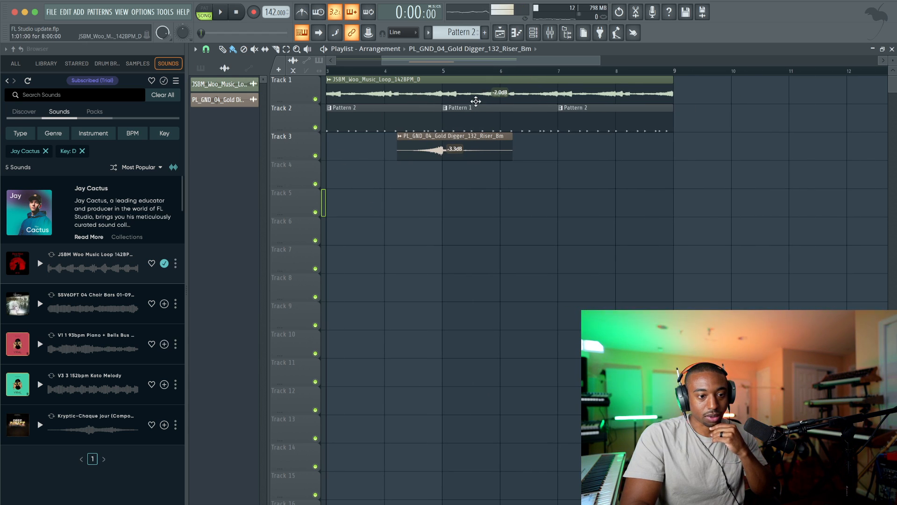
scroll(469, 110, "left", 2)
scroll(464, 120, "down", 1)
scroll(421, 121, "up", 1)
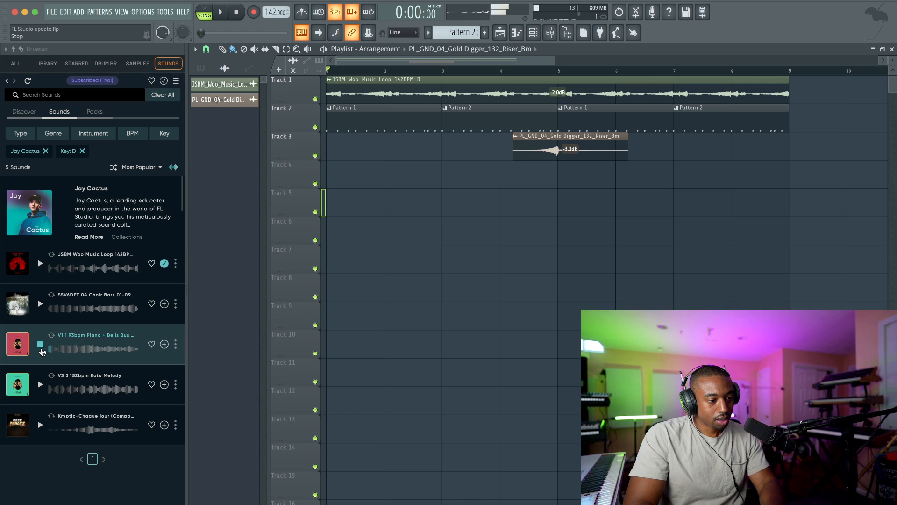
Place the V1 1 93bpm Piano + Bells Bus loop on Track 4 and set its time-stretching mode to Stretch
left_click(157, 134)
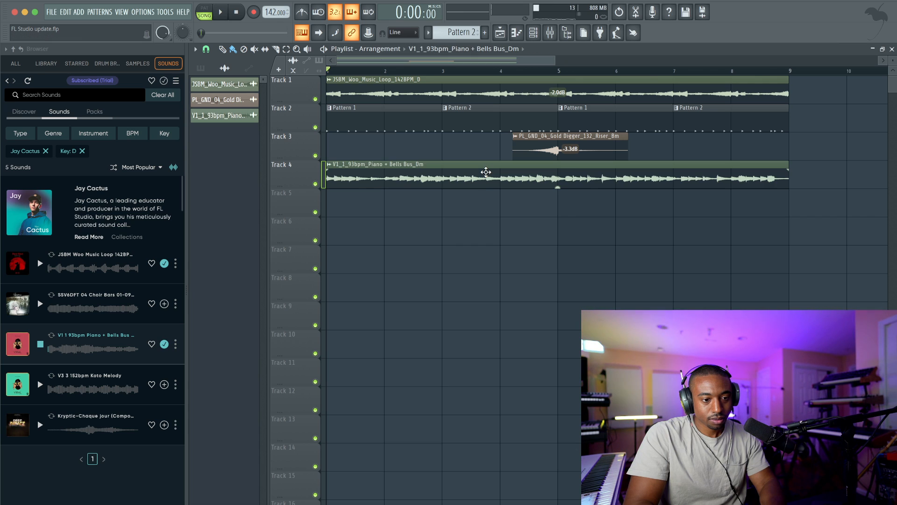
double_click(486, 171)
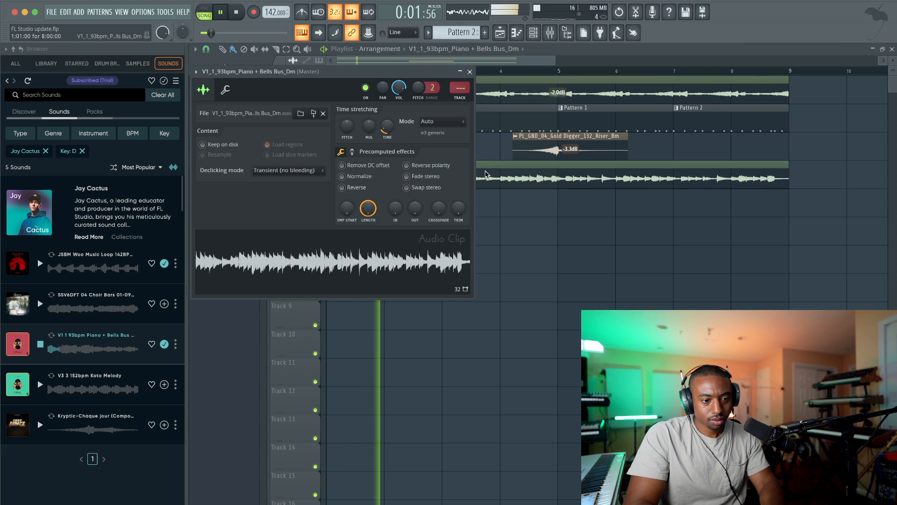
left_click(440, 121)
left_click(439, 151)
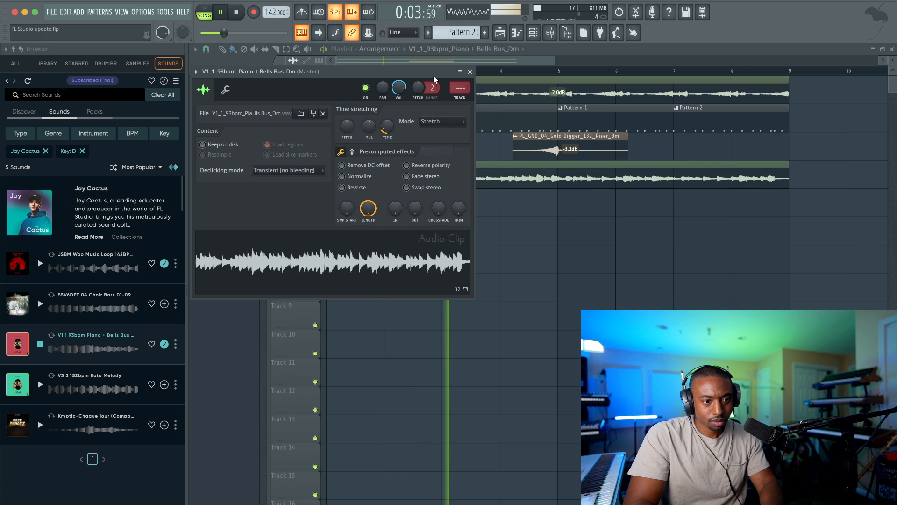
left_click(470, 72)
Move the piano and bells clip on Track 4 so that it starts at bar 9, and stop playback
scroll(444, 185, "down", 3)
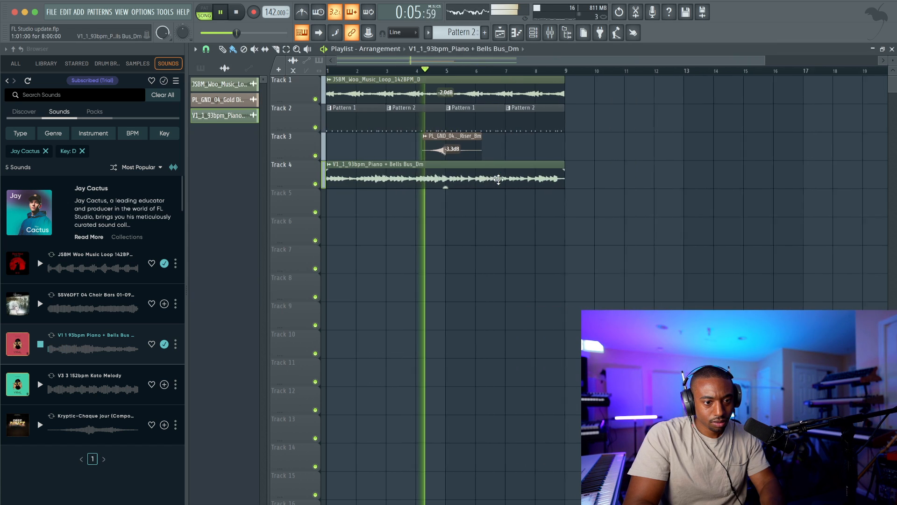
left_click_drag(444, 174, 677, 169)
key("space")
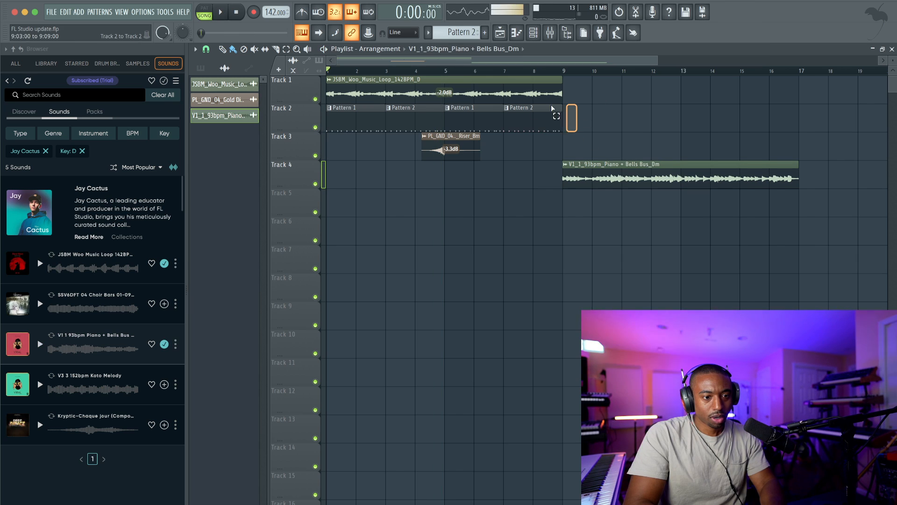
Duplicate the Track 1 loop and Track 2 patterns from bar 9, and add a second riser on Track 3 leading into bar 9
left_click_drag(569, 116, 328, 78)
key("ctrl+b")
right_click(525, 166)
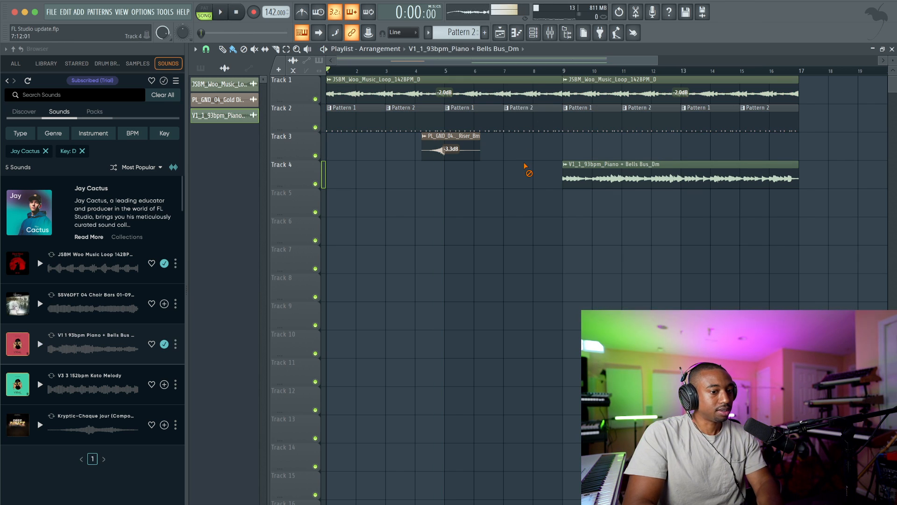
left_click_drag(571, 149, 545, 150)
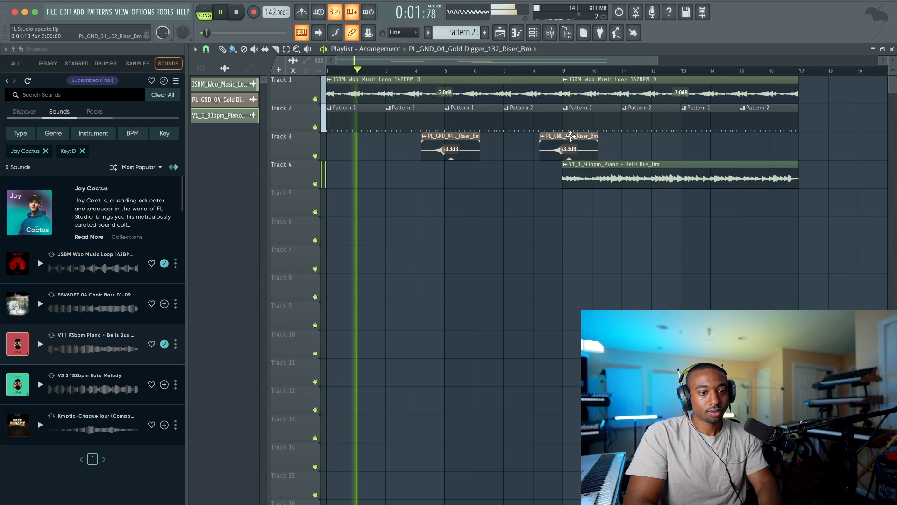
scroll(571, 136, "down", 1)
scroll(570, 136, "down", 2)
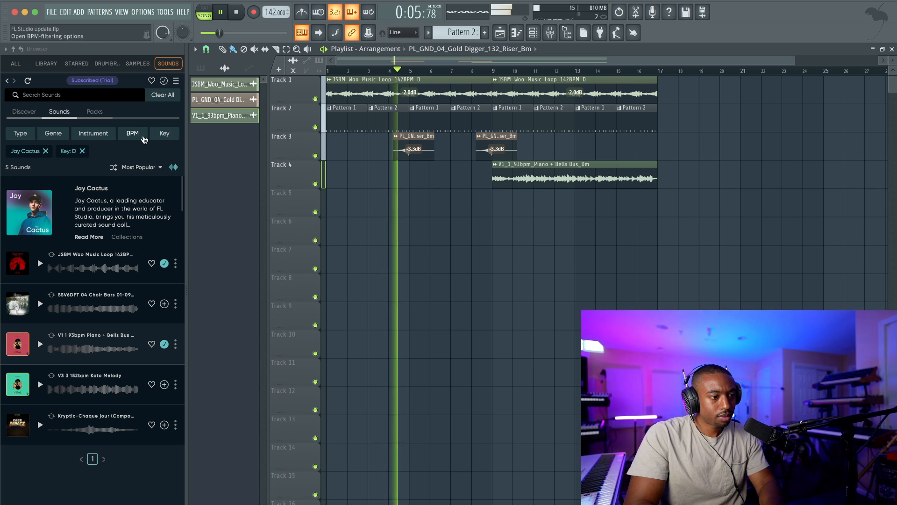
Remove the key D filter from the sound library while keeping the Jay Cactus filter
left_click(82, 150)
left_click(46, 151)
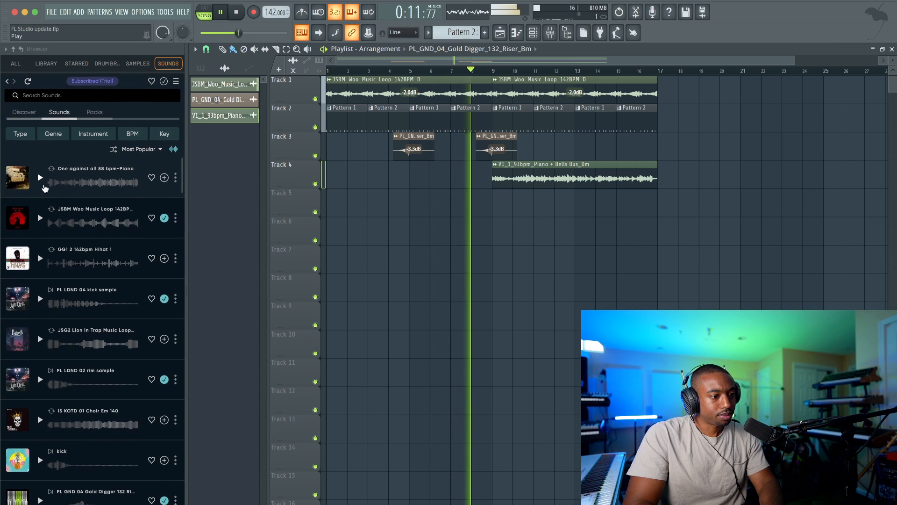
left_click(7, 81)
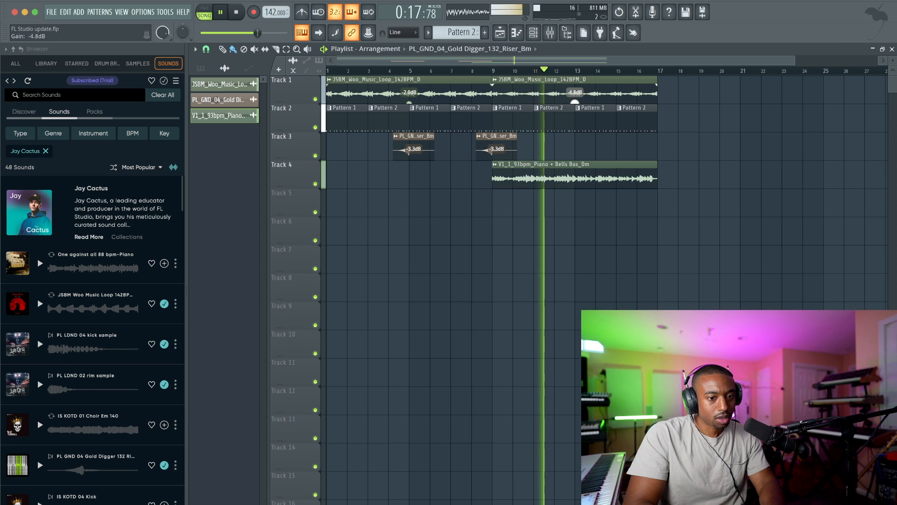
Lower the gain of the second JSBM Woo loop clip to -13.7 dB and play back the section
left_click_drag(574, 93, 574, 102)
key("space")
scroll(573, 99, "up", 4)
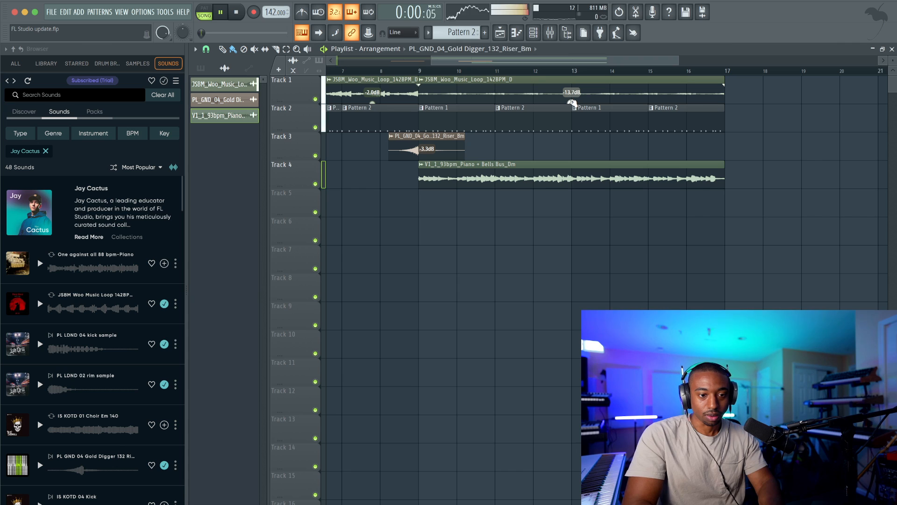
key("space")
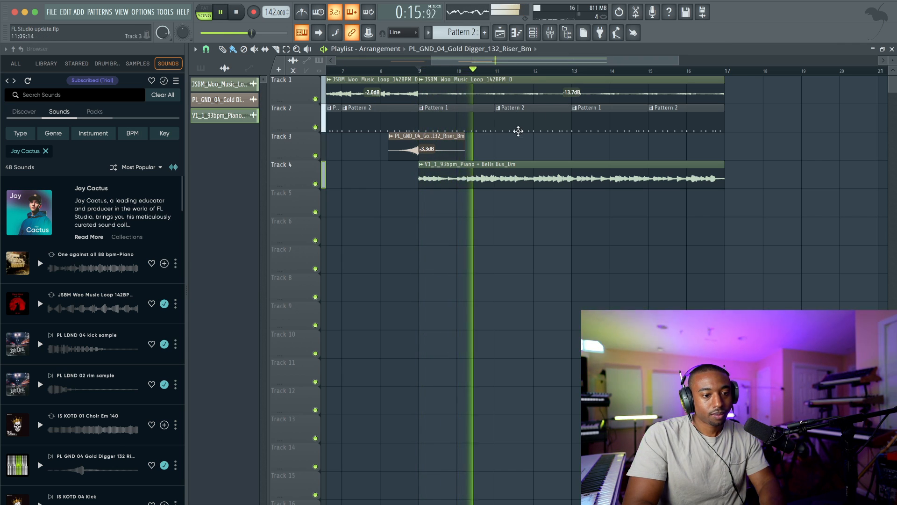
scroll(519, 131, "down", 3)
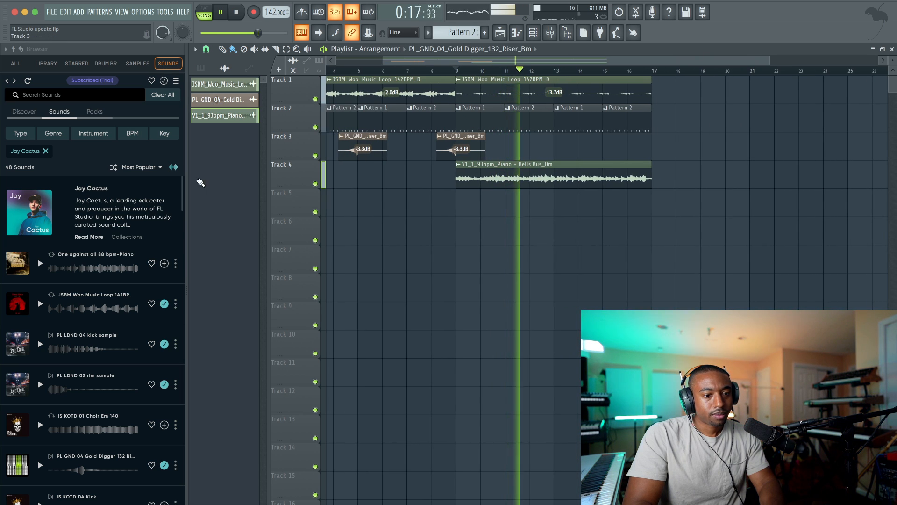
Stop playback and narrow the Jay Cactus sounds to the Drums instrument category
scroll(65, 341, "down", 3)
scroll(65, 341, "down", 3)
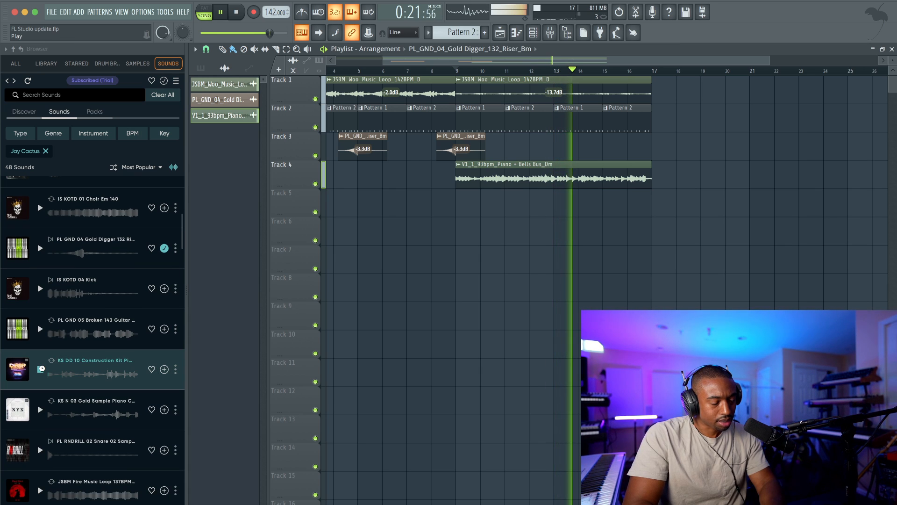
key("space")
left_click(93, 134)
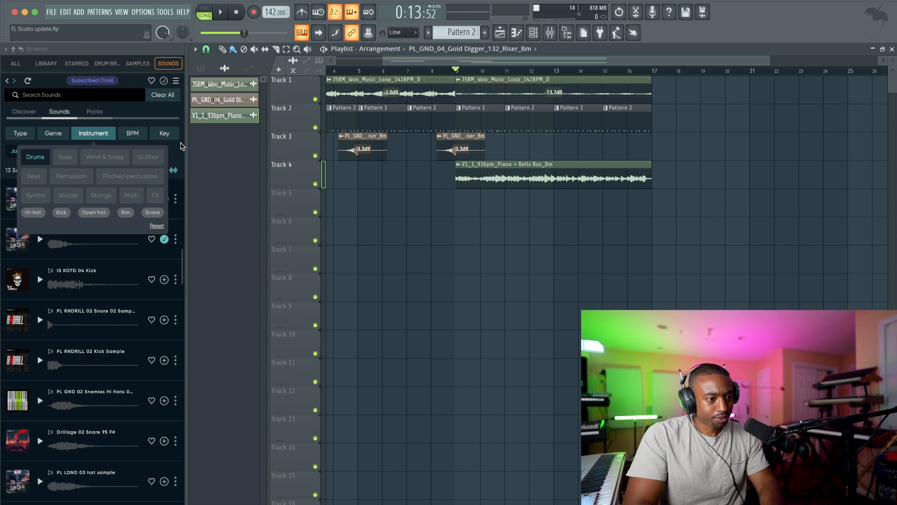
left_click(181, 146)
Preview the Jay Cactus drum samples and download the PL RNDRILL 02 Snare 02 sample
scroll(68, 204, "up", 2)
left_click(60, 281)
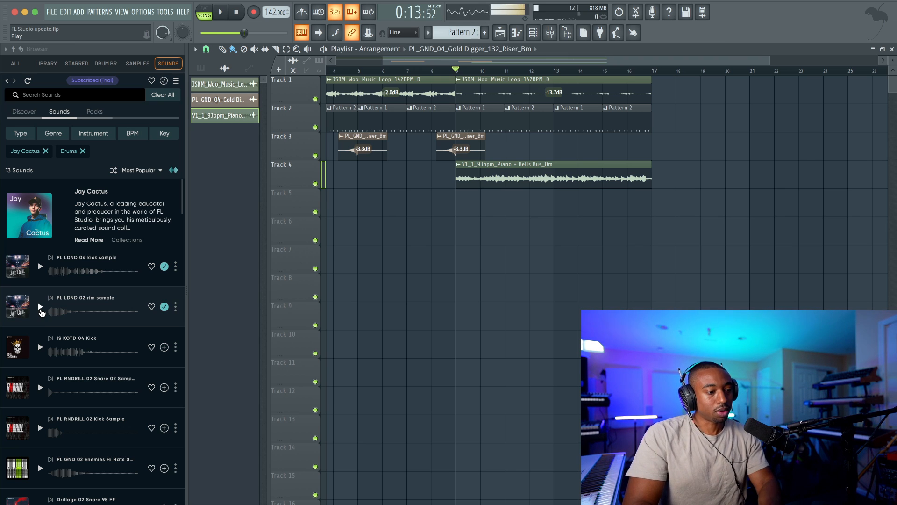
left_click(40, 306)
scroll(41, 351, "down", 1)
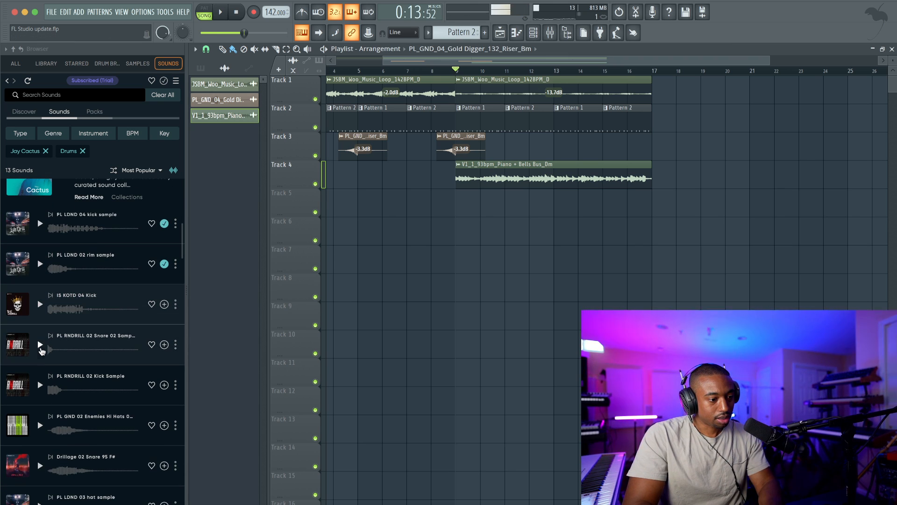
left_click(41, 347)
scroll(41, 348, "down", 1)
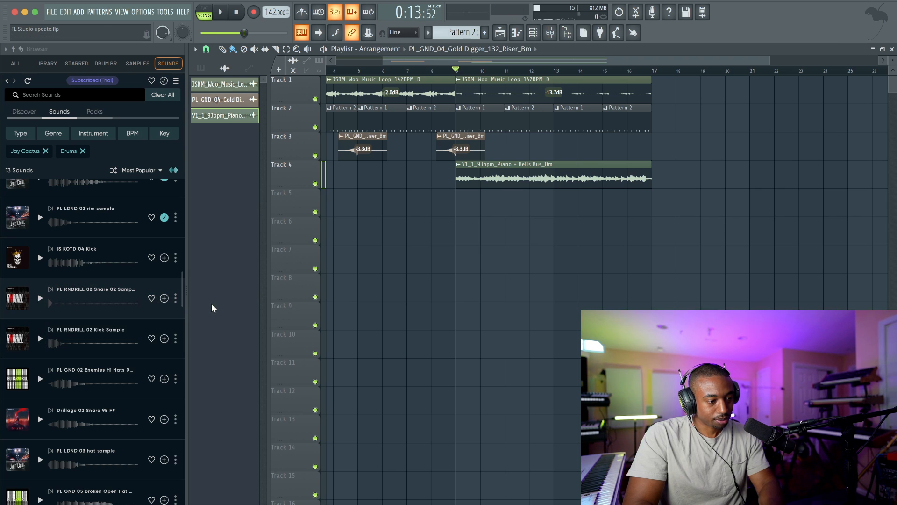
left_click(164, 298)
Show all channels in the channel rack, add the RNDRILL snare sample as a channel and route it to mixer track 6
left_click(533, 33)
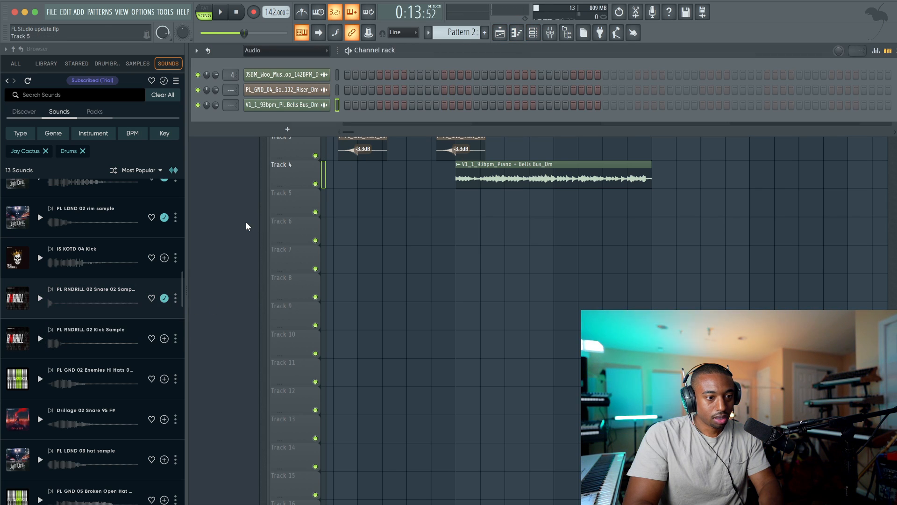
left_click(282, 51)
left_click(282, 63)
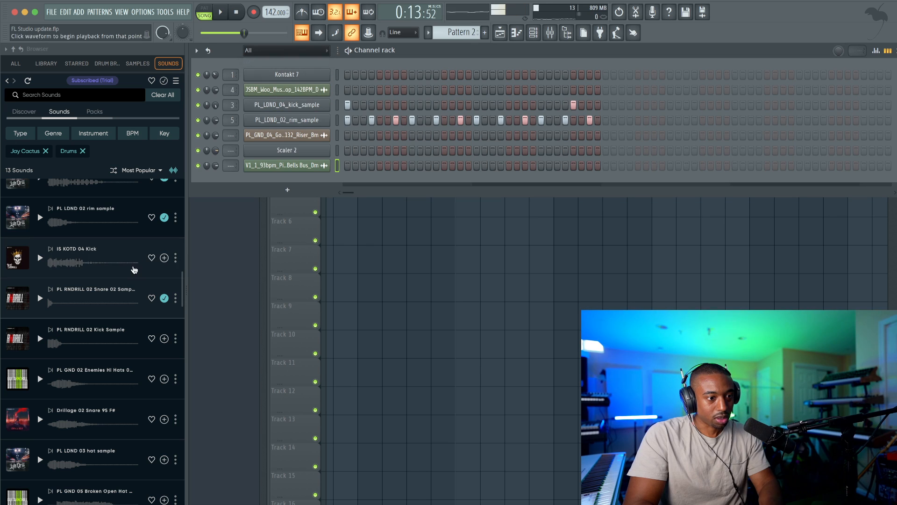
left_click_drag(296, 177, 289, 181)
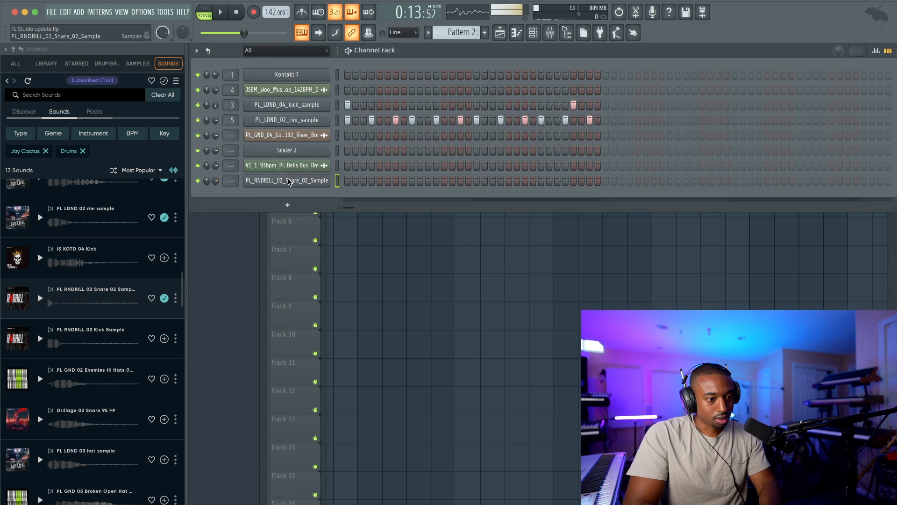
key("ctrl+l")
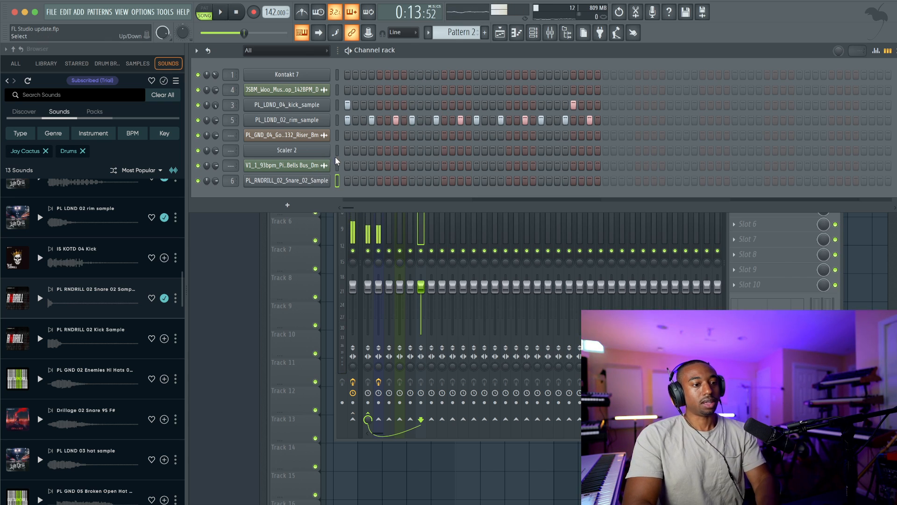
Route the piano and bells loop to mixer track 7 and the riser to mixer track 8, and resume playback
left_click(337, 135)
key("ctrl+l")
key("space")
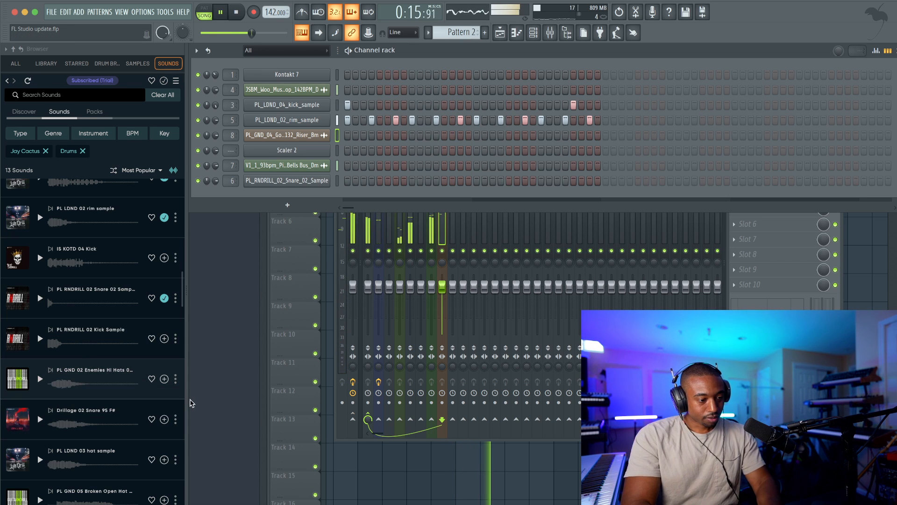
Add the PL GND 02 Enemies Hi Hats sample as a channel and fill its every second step in a new Pattern 3
left_click_drag(146, 375, 306, 194)
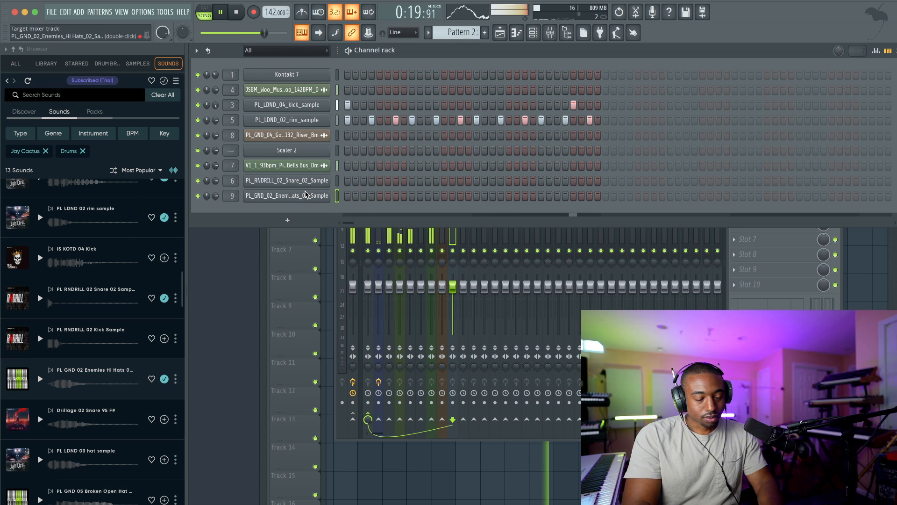
left_click(461, 32)
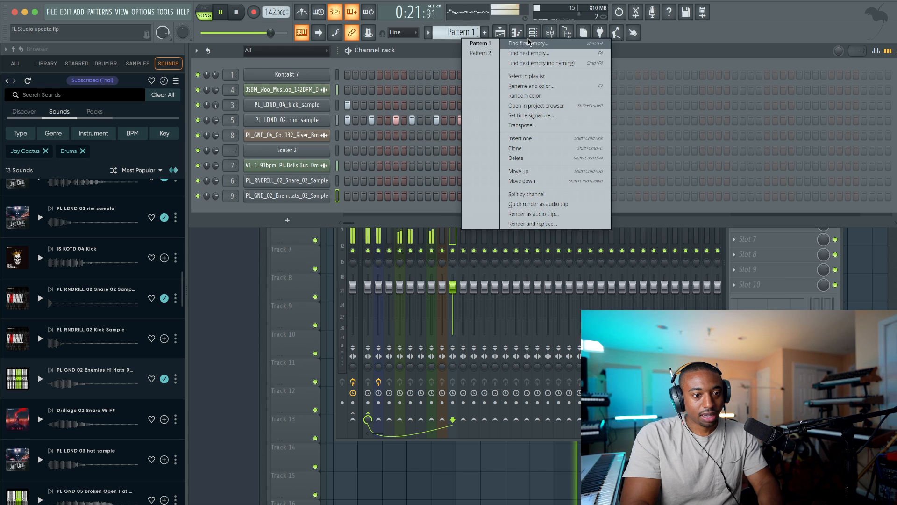
left_click(528, 43)
right_click(332, 192)
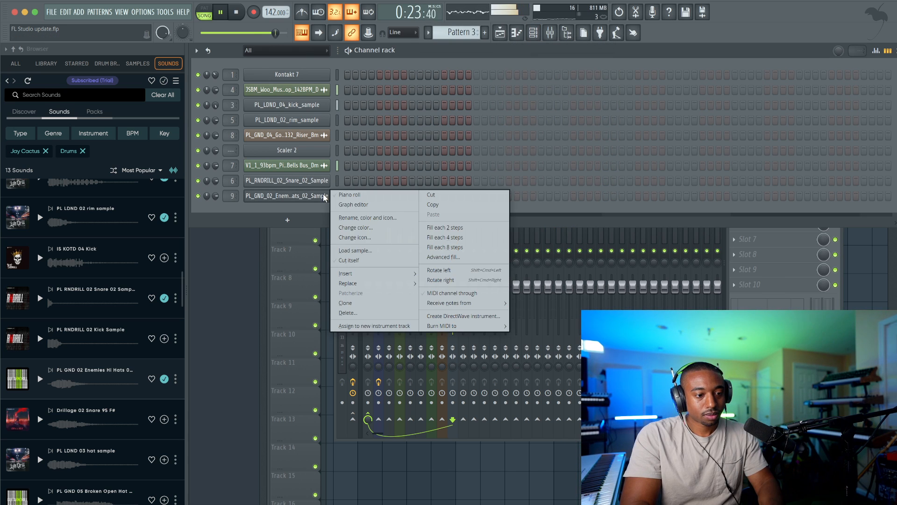
left_click(425, 226)
Paint Pattern 3 repeatedly along Track 5 of the playlist from bar 1 through bar 17
key("F5")
scroll(338, 201, "left", 3)
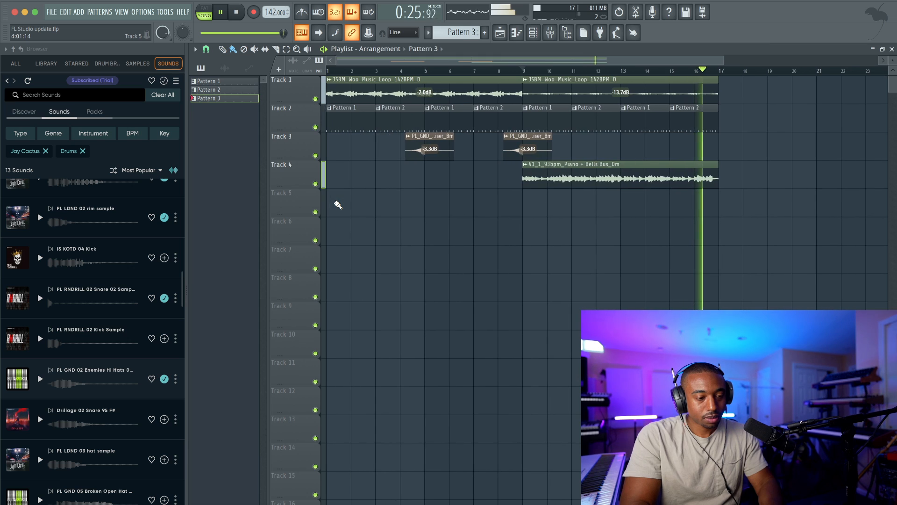
left_click_drag(338, 204, 712, 213)
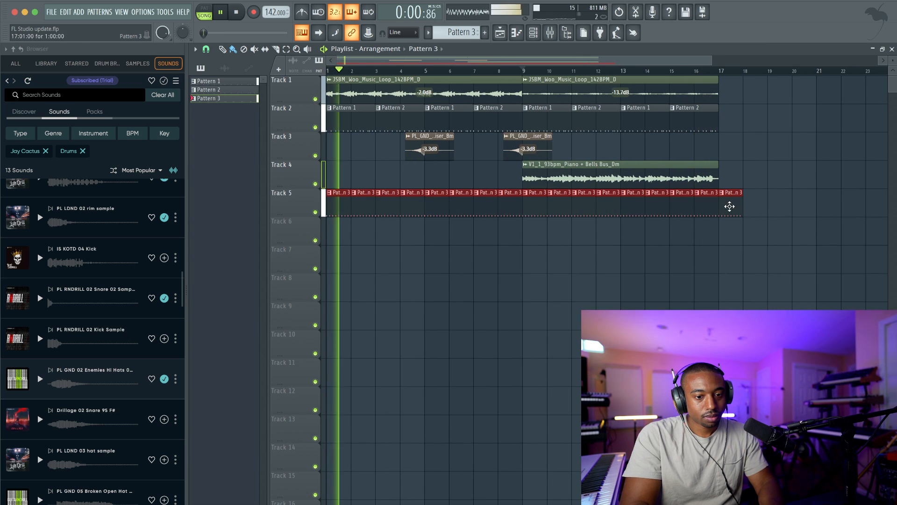
Add snare hits to Pattern 3 on steps 9 and 25 of the RNDRILL snare channel
left_click(536, 34)
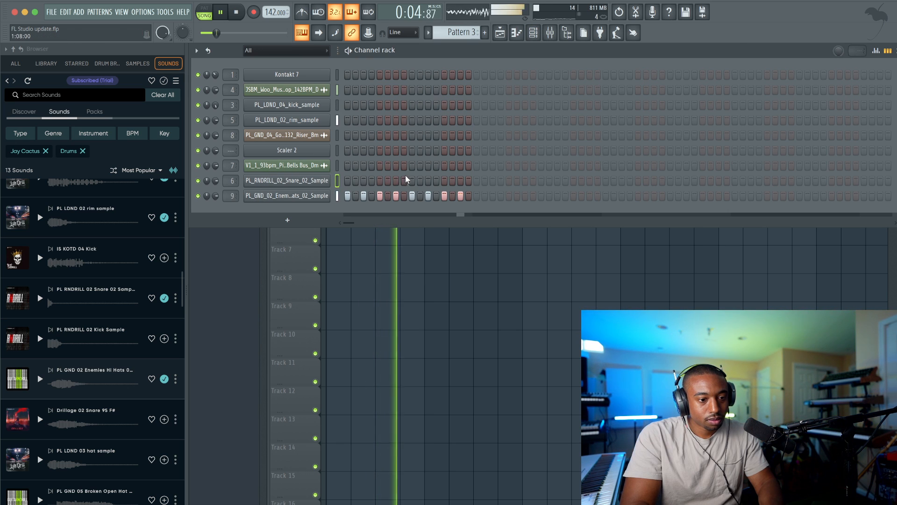
left_click(541, 181)
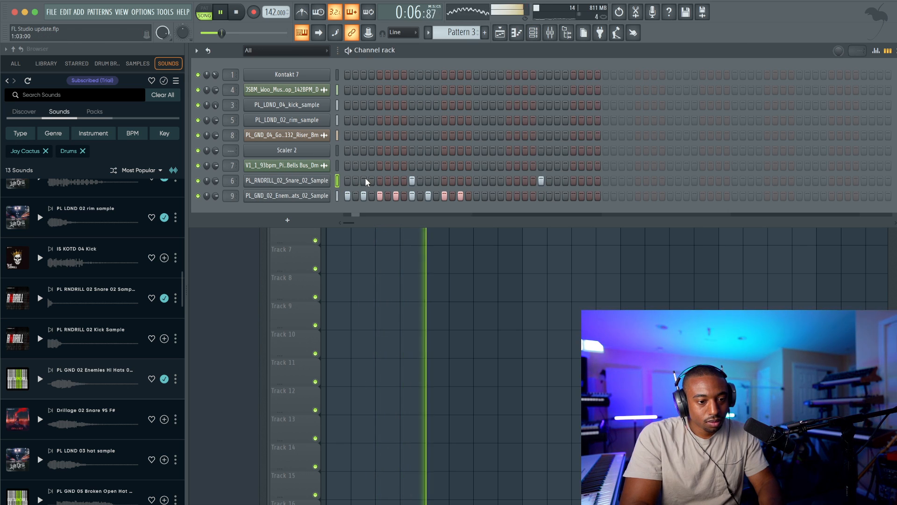
Fill every second step of the PL GND 02 Enemies Hi Hats channel across the full 32 steps of Pattern 3
right_click(300, 199)
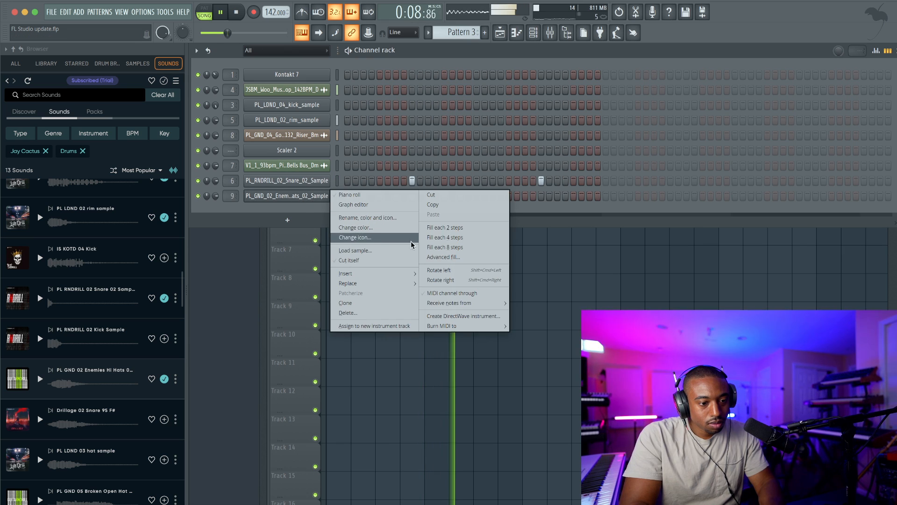
left_click(431, 228)
right_click(442, 277)
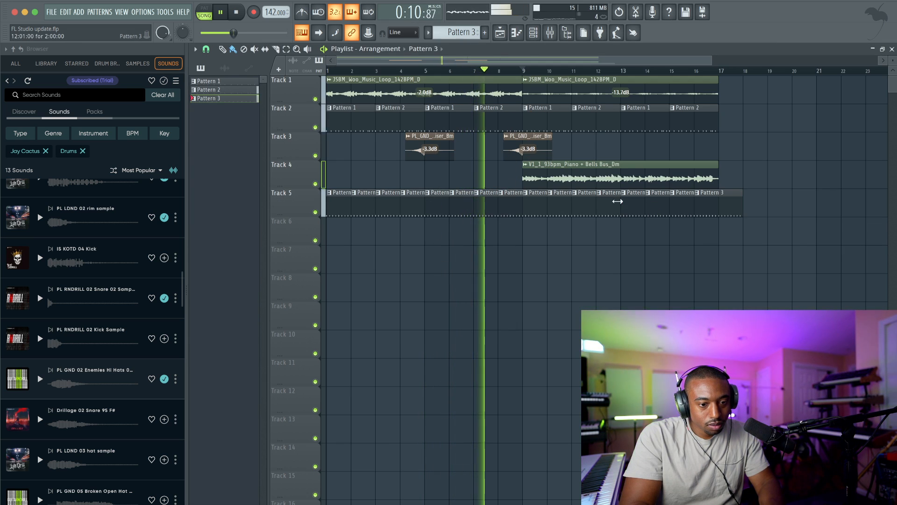
Clear the overlapping Pattern 3 clips on Track 5, lay them end to end every two bars up to bar 17, and start playback
left_click_drag(746, 206, 269, 210)
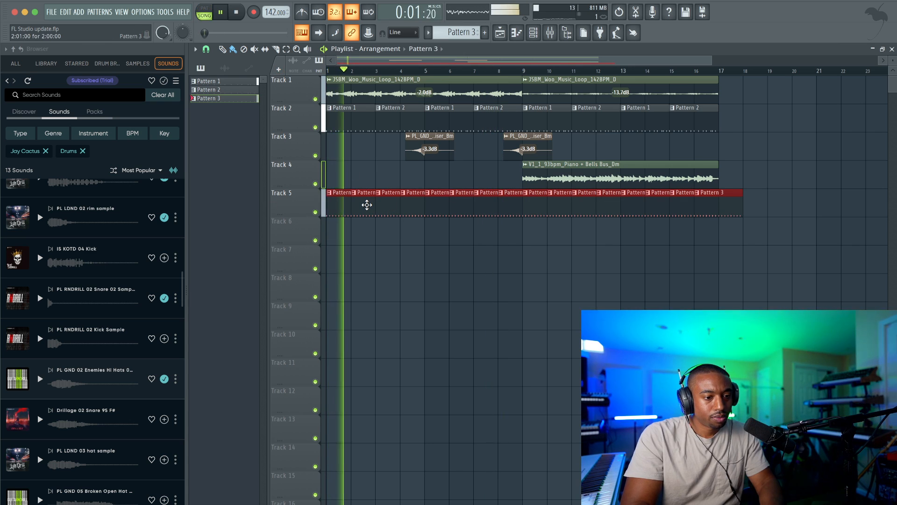
right_click(370, 205)
right_click(403, 203)
right_click(455, 206)
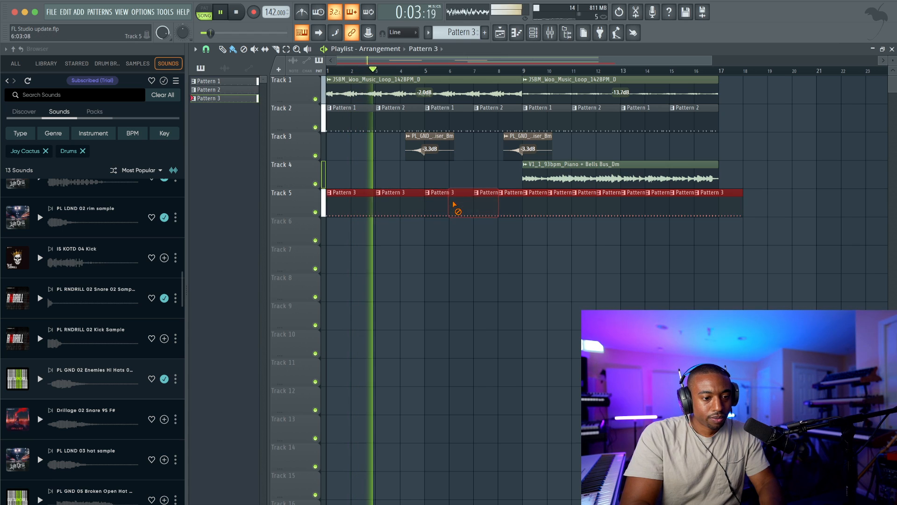
right_click(585, 204)
right_click(560, 205)
right_click(633, 205)
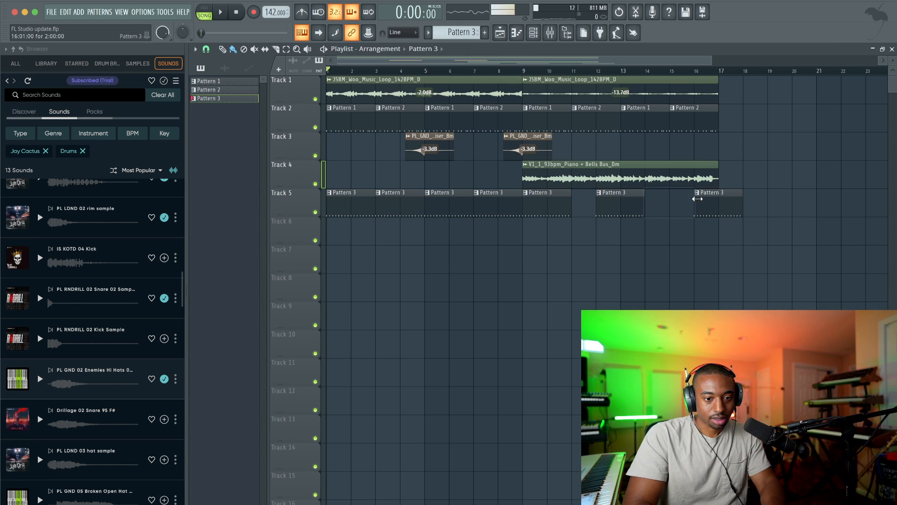
right_click(699, 204)
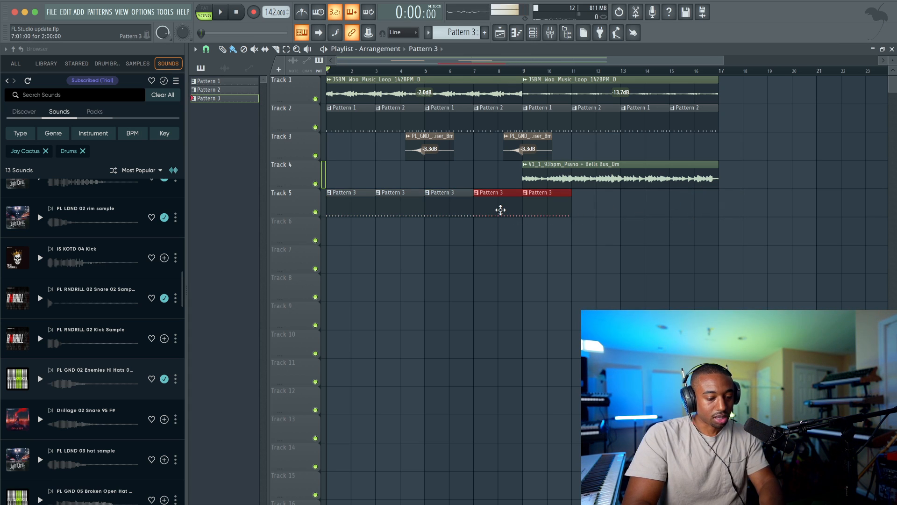
key("space")
right_click(749, 196)
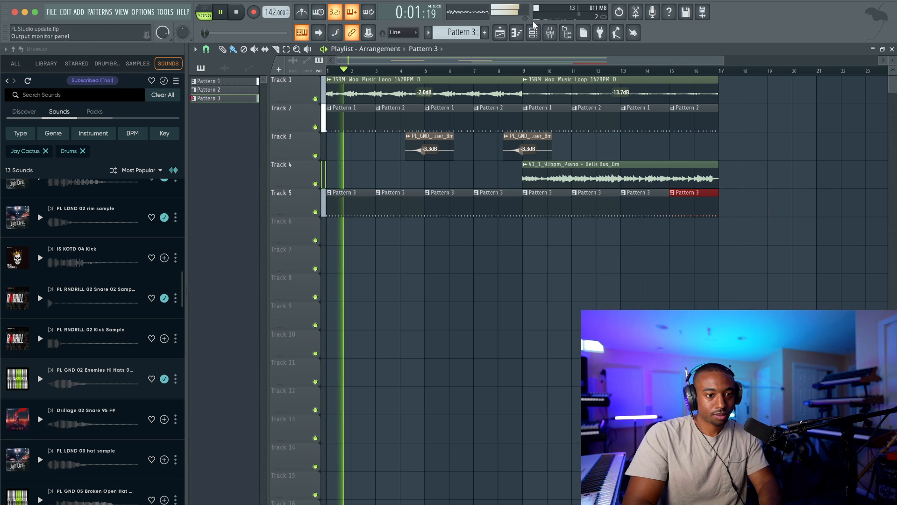
Audition the PL GND 05 Broken Open Hat and PL GND 04 Gold Digger hi-hat samples in the drum results
left_click(534, 33)
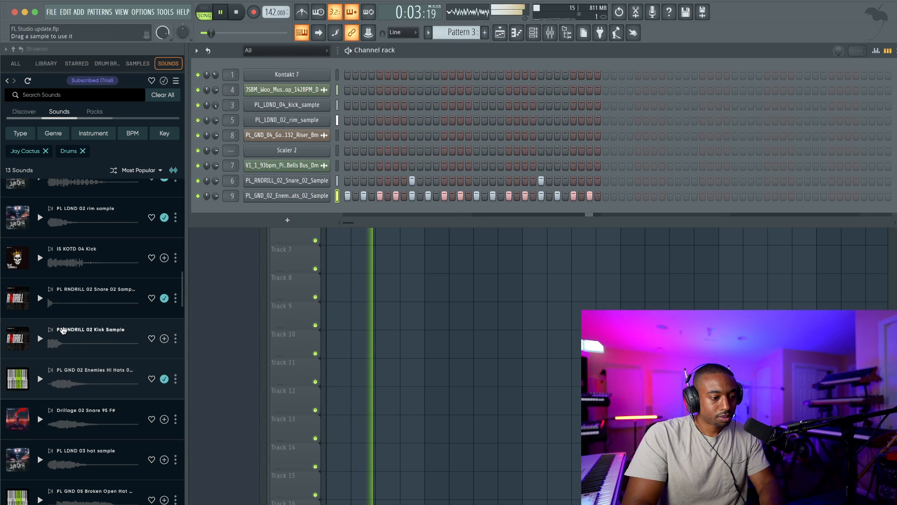
scroll(94, 327, "down", 3)
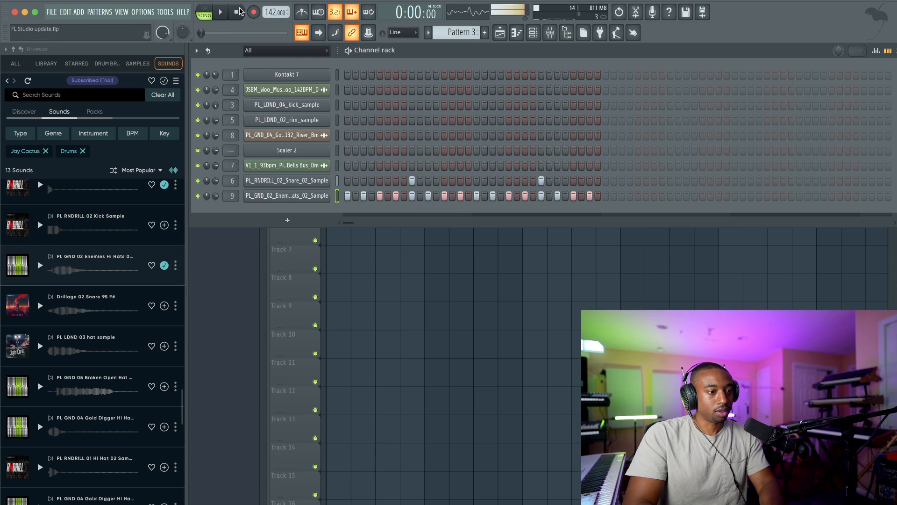
key("F6")
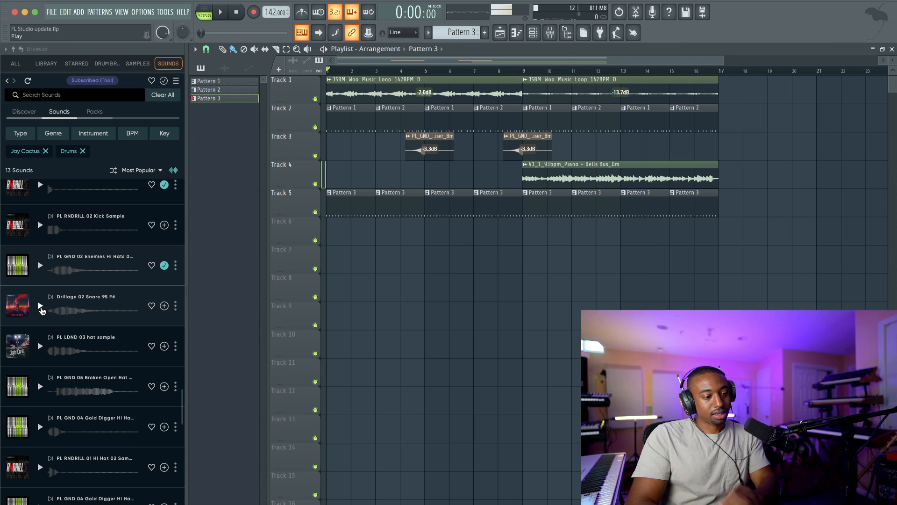
left_click(41, 387)
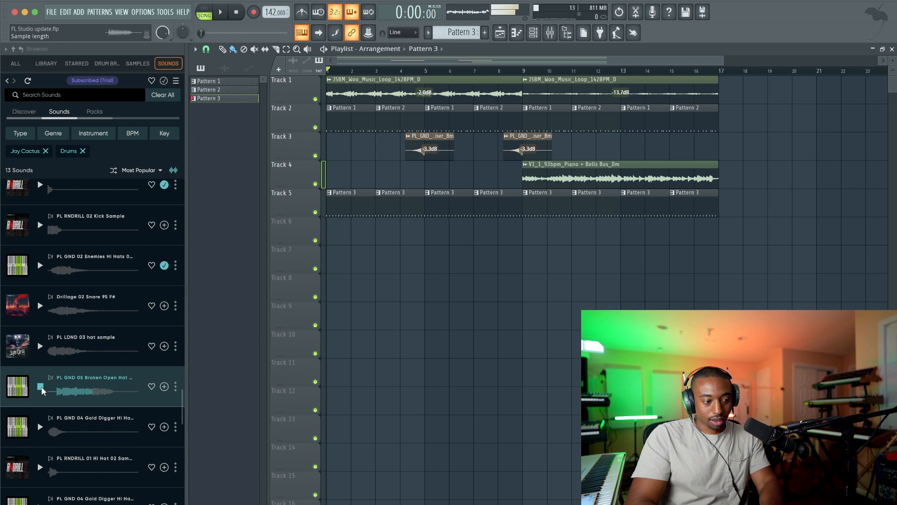
left_click(41, 428)
scroll(42, 420, "down", 3)
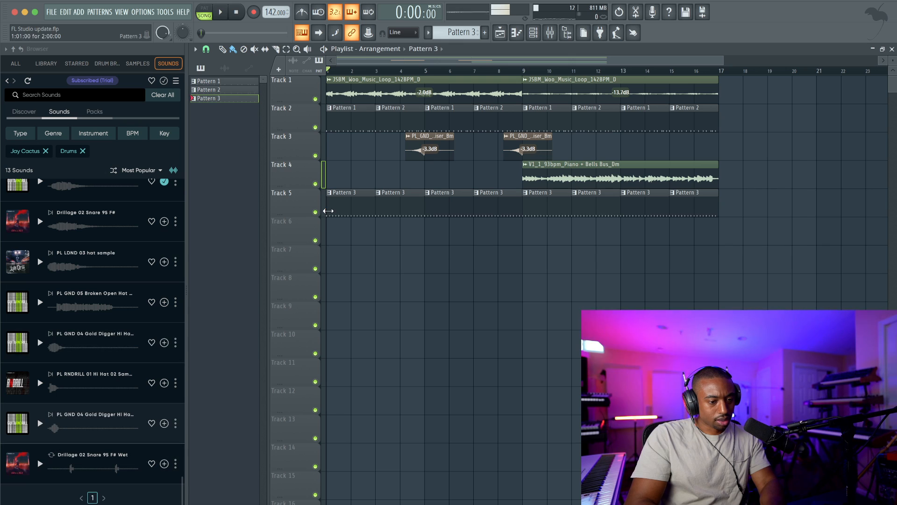
Resume playback and remove the Drums filter from the Jay Cactus sounds
key("space")
scroll(79, 207, "up", 9)
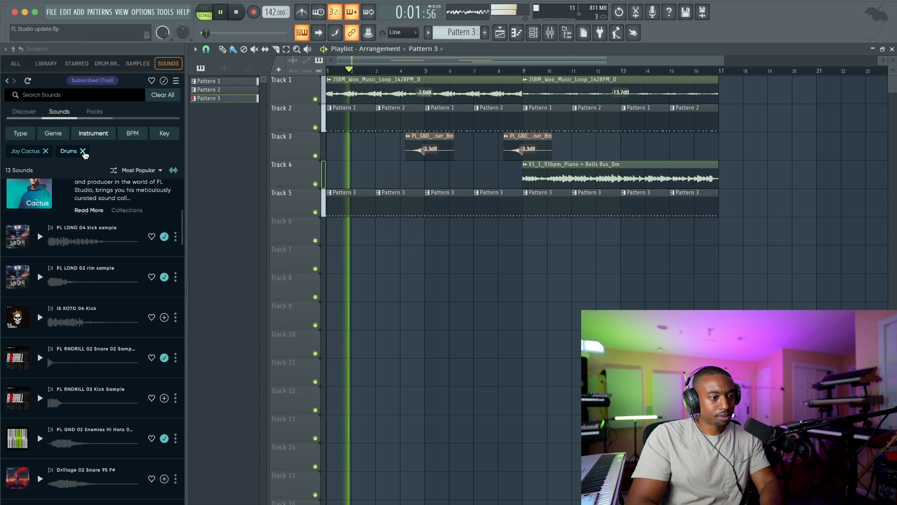
left_click(82, 151)
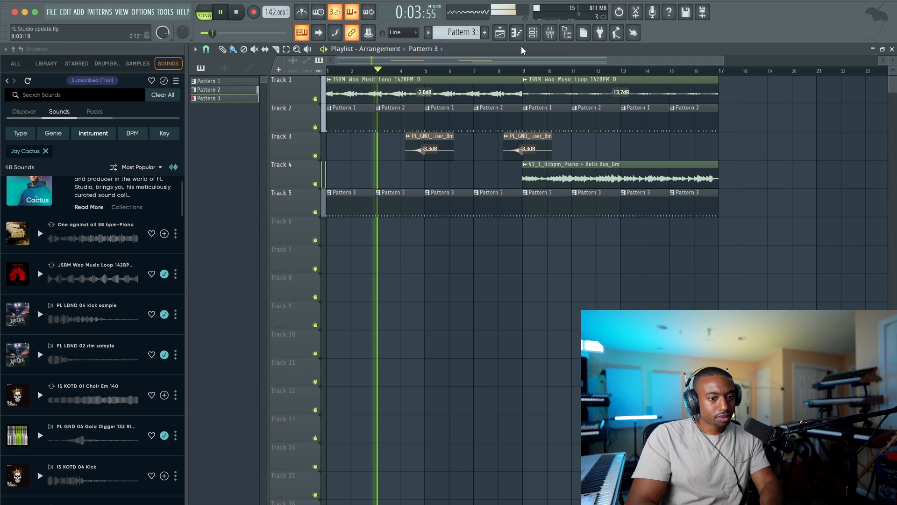
Add Fruity Parametric EQ 2 to the kick's mixer track and boost band 2 by about 7.6 dB at 55 Hz
key("F6")
left_click(324, 108)
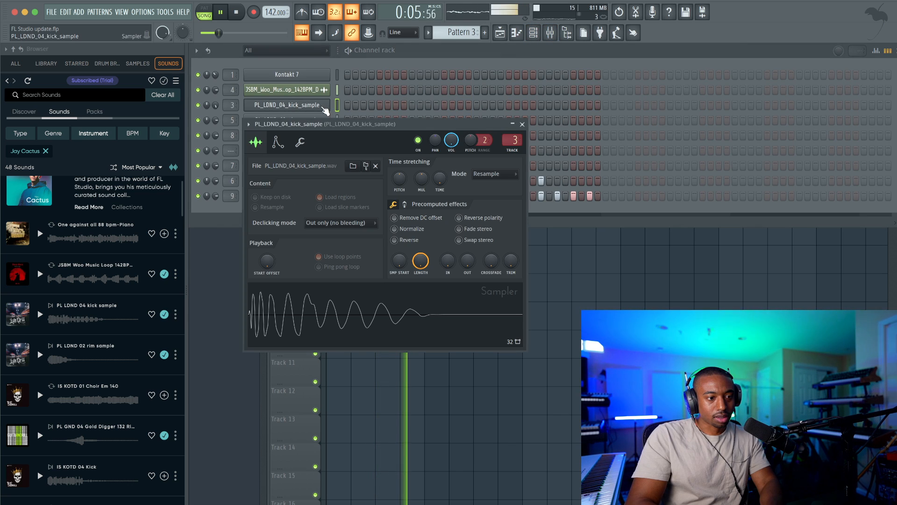
left_click(550, 35)
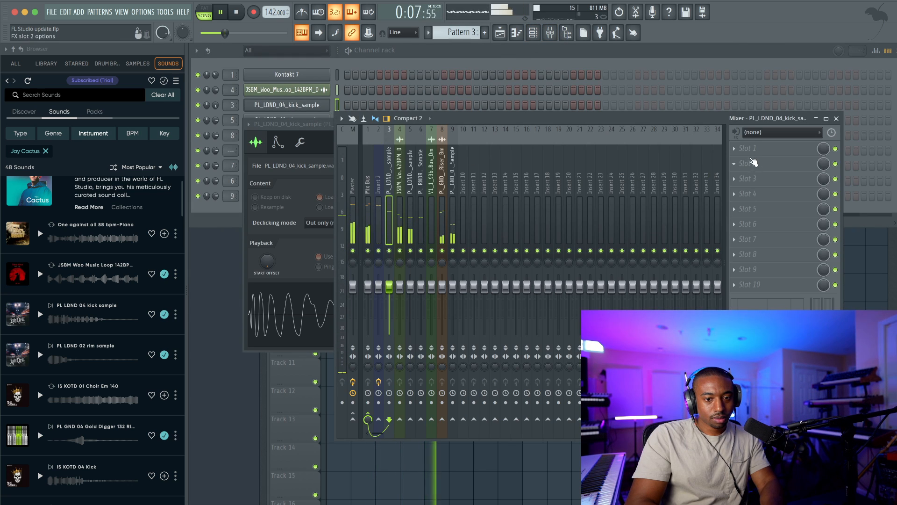
left_click(753, 162)
left_click(309, 203)
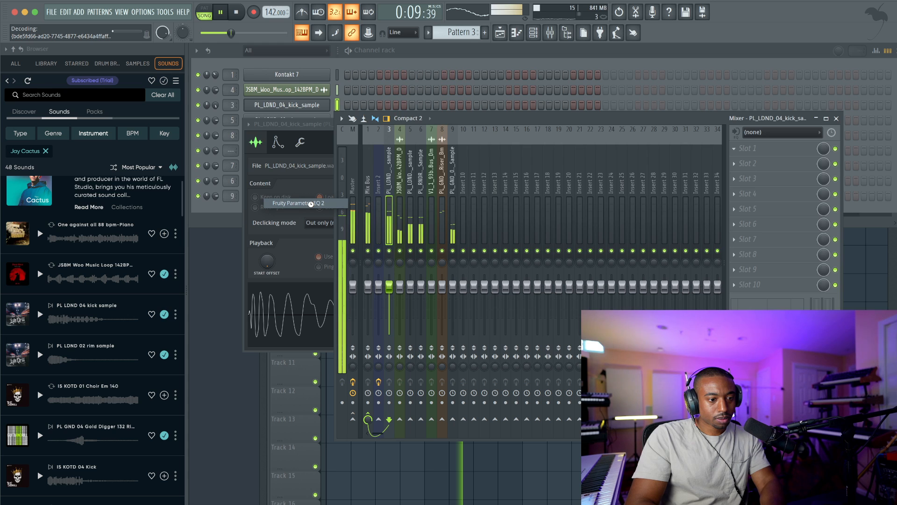
left_click_drag(265, 157, 235, 142)
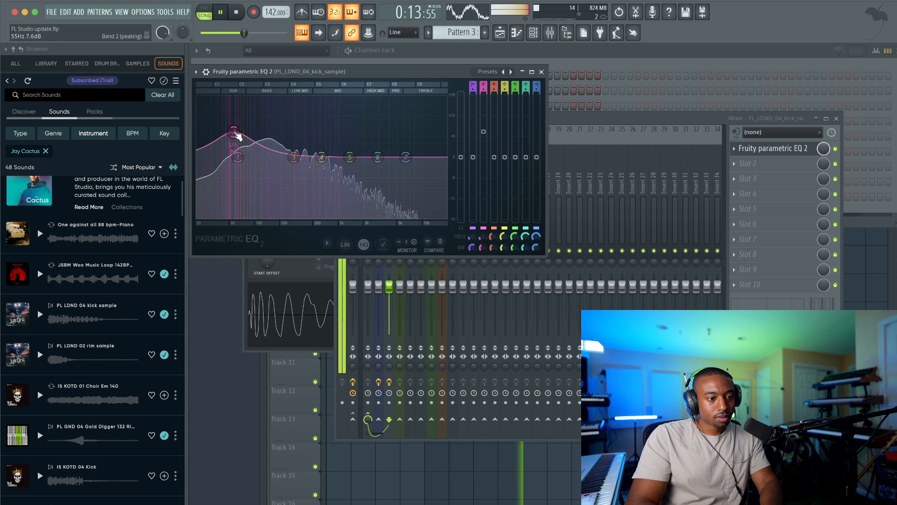
left_click(542, 72)
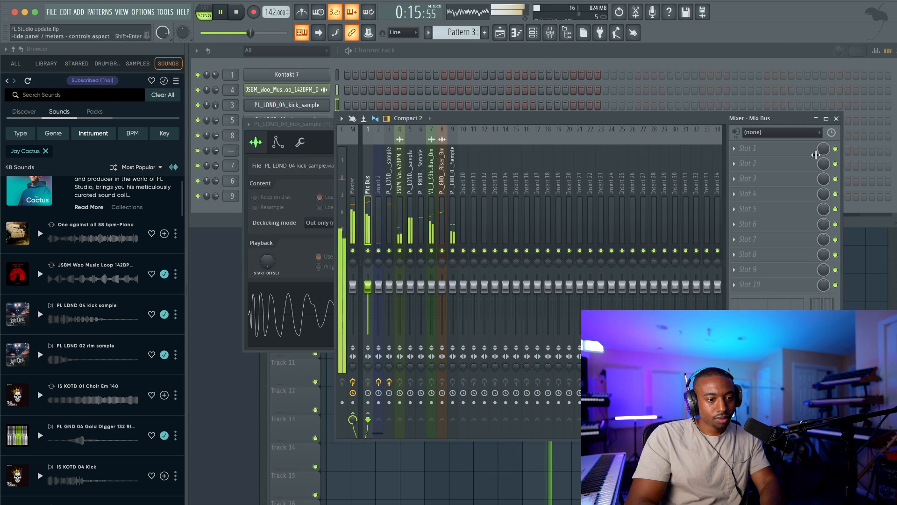
Load Fruity Soft Clipper in the first effect slot of the Mix Bus and adjust its threshold
left_click(788, 153)
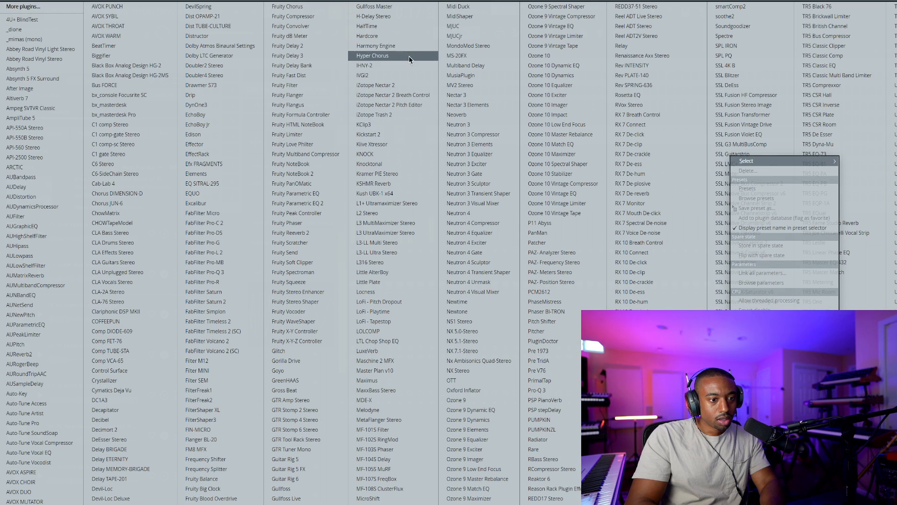
left_click(313, 263)
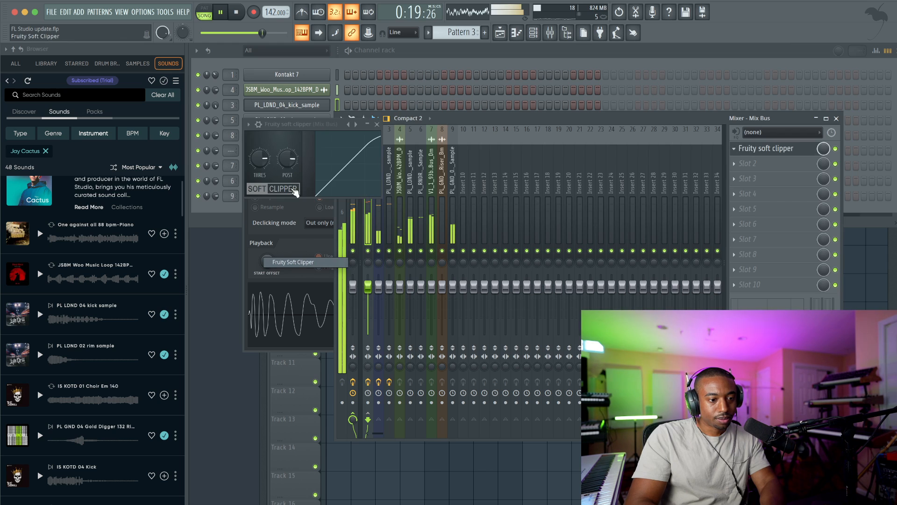
left_click_drag(263, 163, 262, 162)
left_click(377, 126)
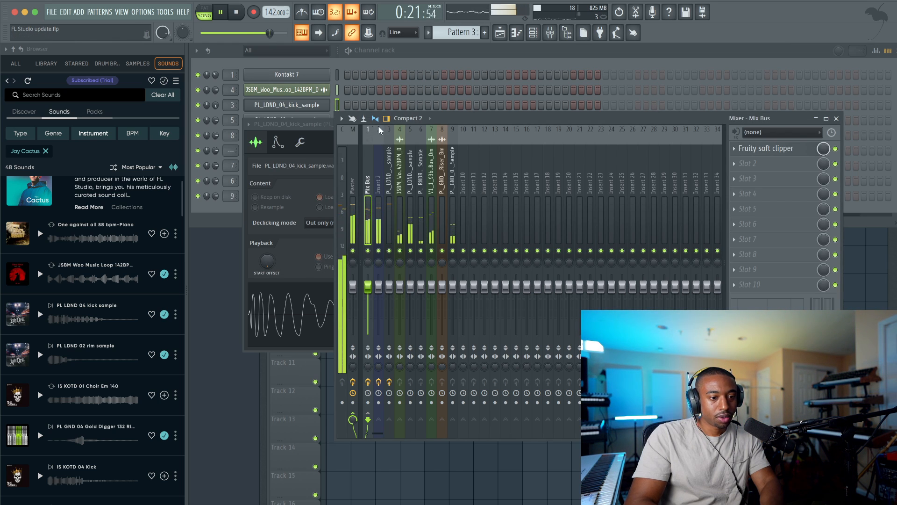
Adjust the RNDRILL snare channel's volume and bring the playlist back up
left_click(389, 196)
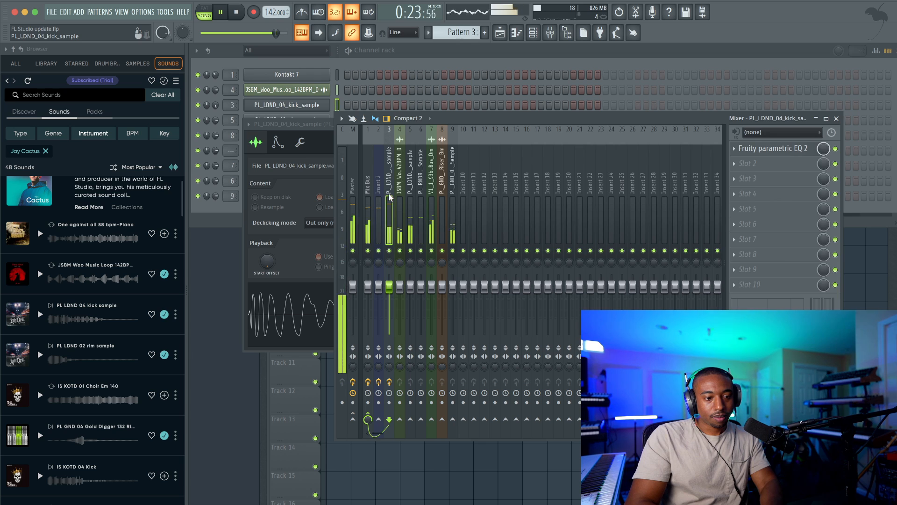
left_click(450, 57)
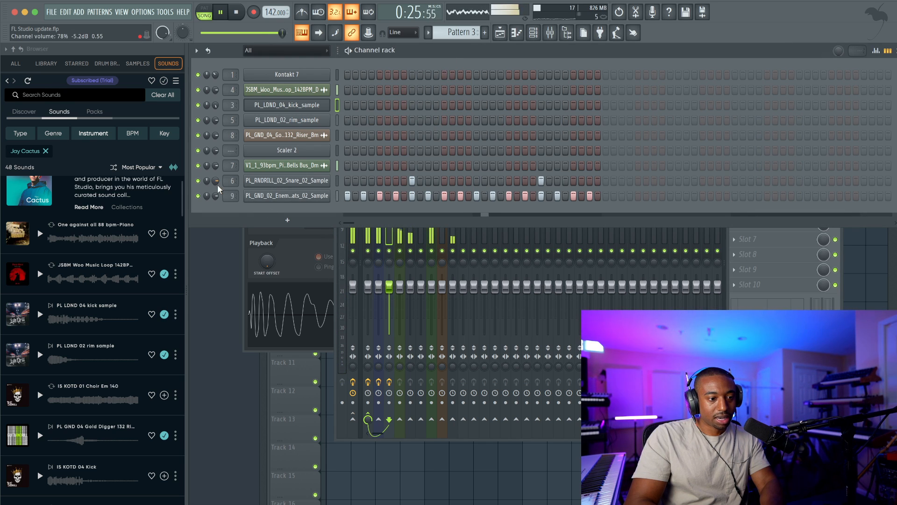
key("F5")
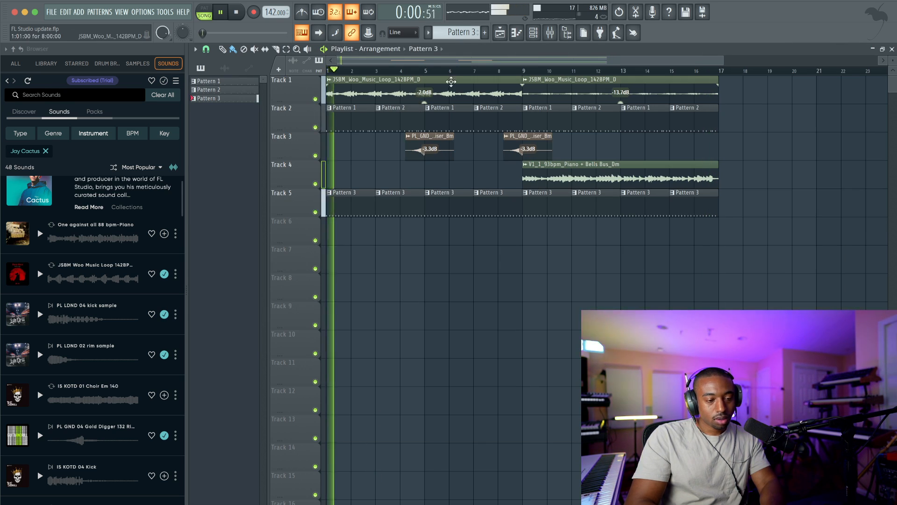
Cut the PL GND 02 Enemies Hi Hats steps out of Pattern 3
key("F6")
left_click(338, 196)
key("super+x")
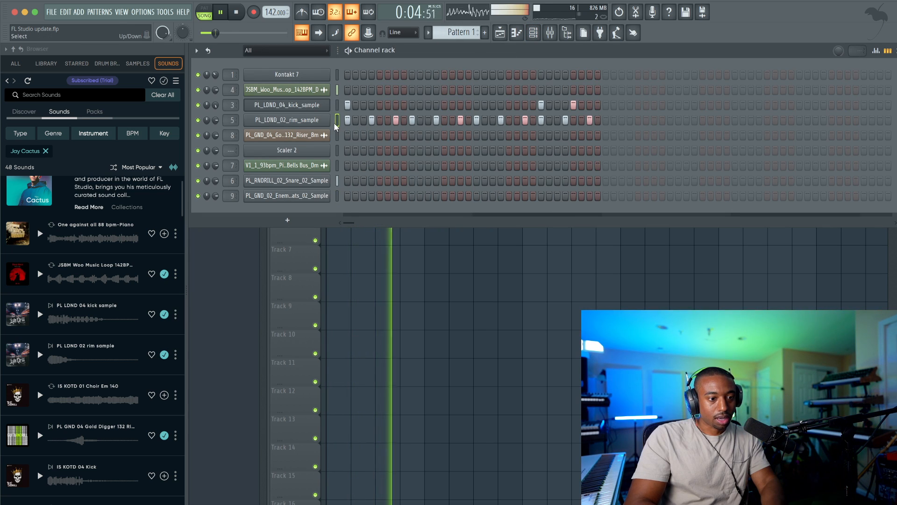
Create Pattern 4 with Pattern 1's rim rhythm on the hi-hat channel and paint it along Track 6 up to bar 17
left_click(468, 31)
left_click(510, 58)
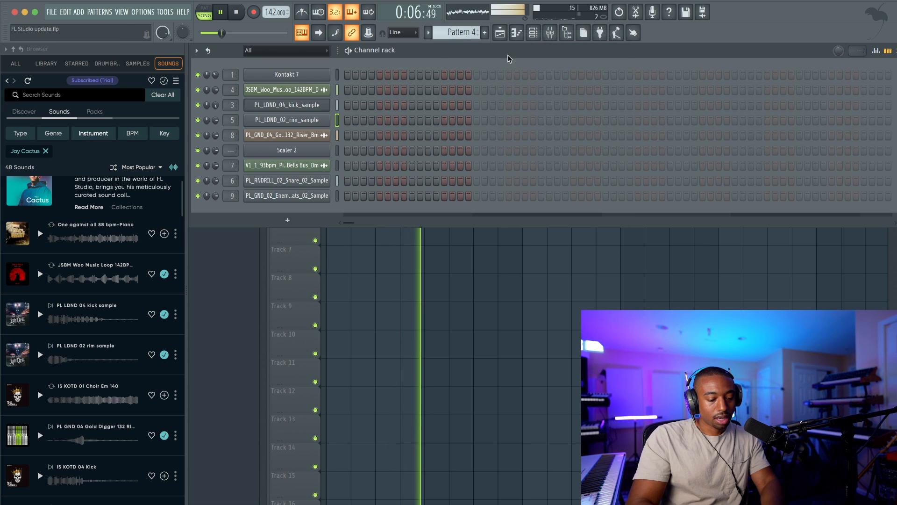
key("F6")
left_click_drag(335, 233, 671, 224)
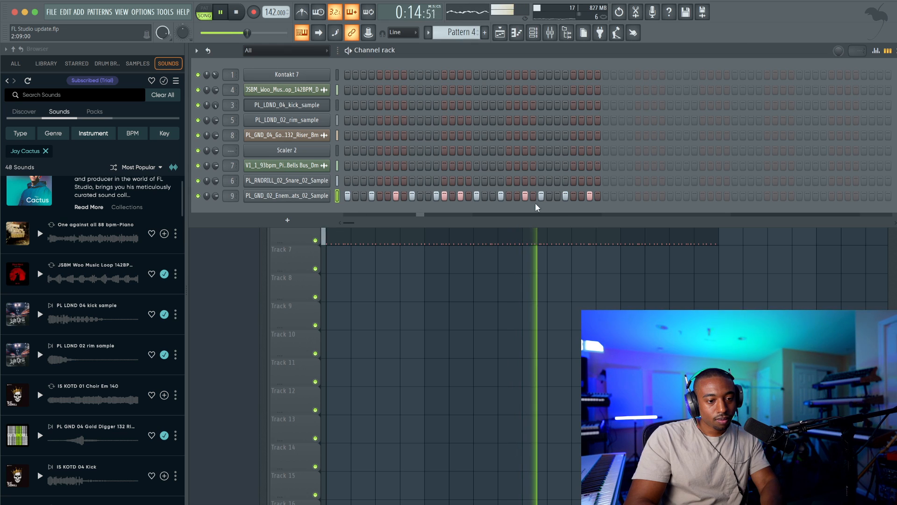
Add extra hi-hat hits to Pattern 4 on steps 29 and 30, and check the hi-hat's sampler settings
left_click(582, 196)
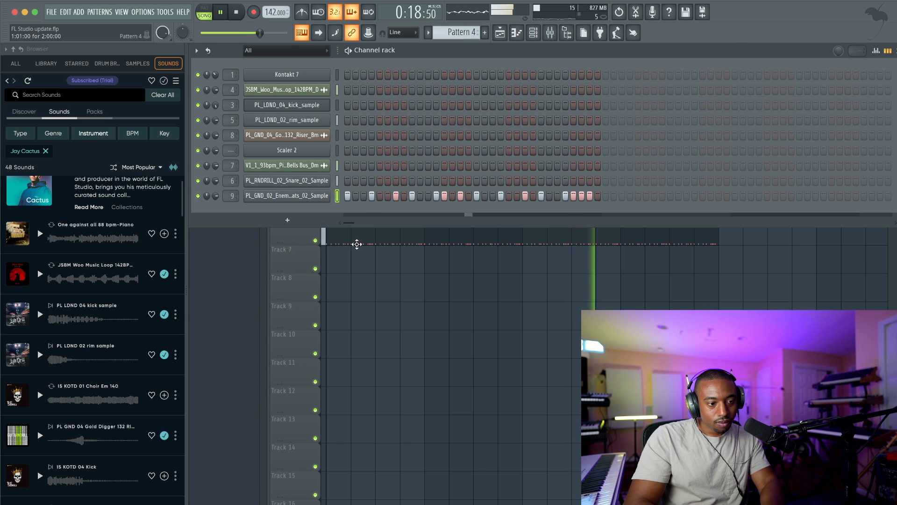
left_click(276, 198)
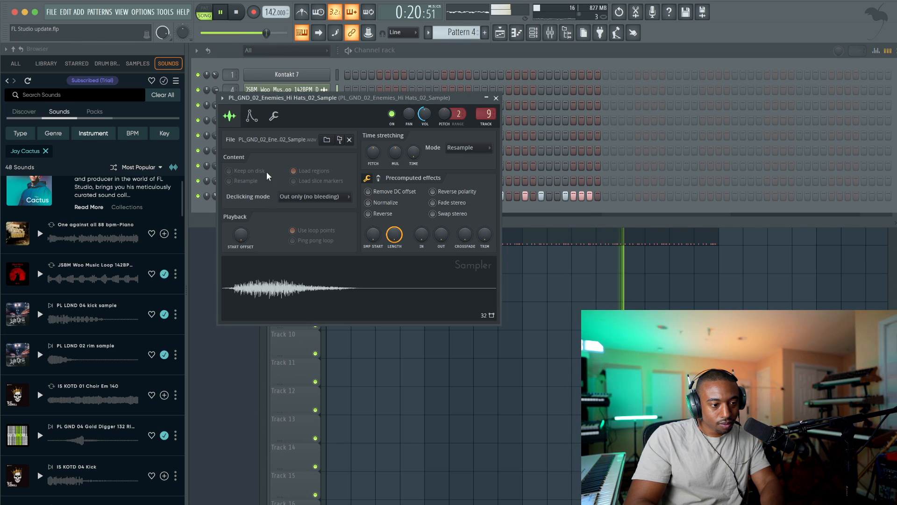
left_click(497, 99)
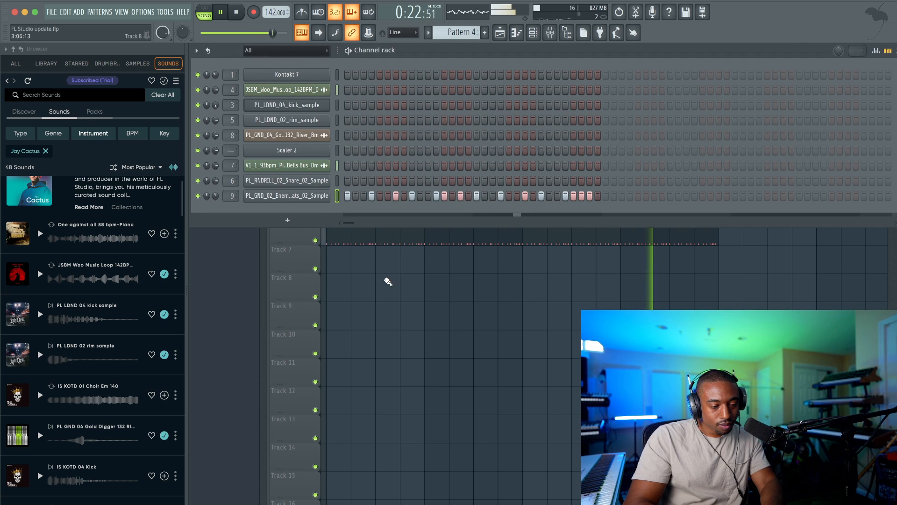
Listen to the arrangement with the Pattern 4 hi-hats, return to the playlist and stop playback
key("F6")
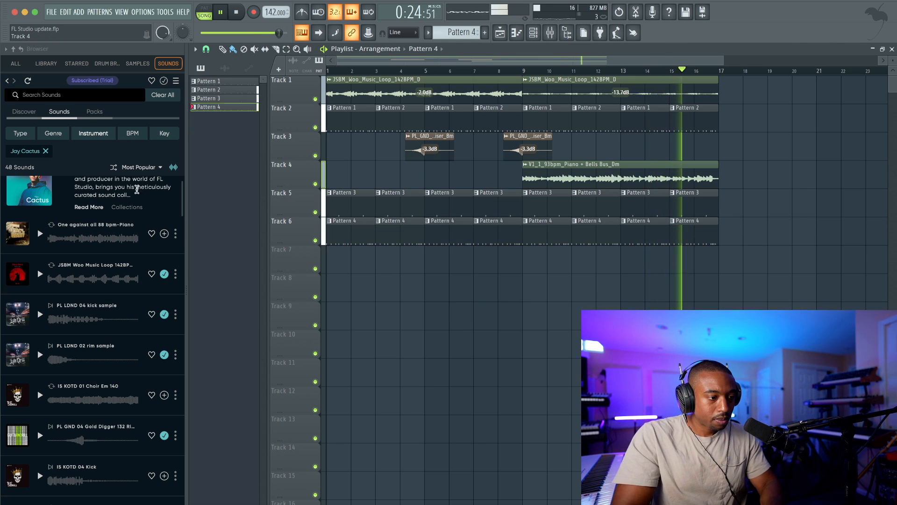
scroll(131, 225, "up", 2)
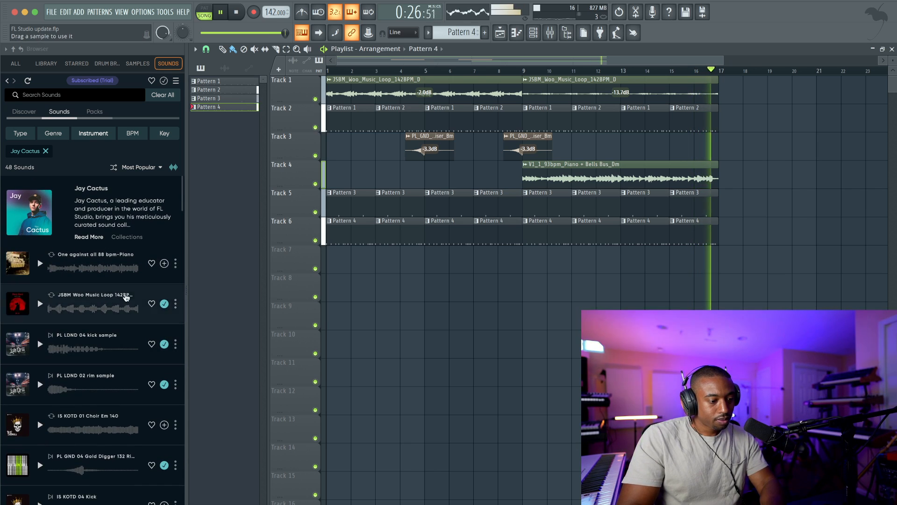
key("F6")
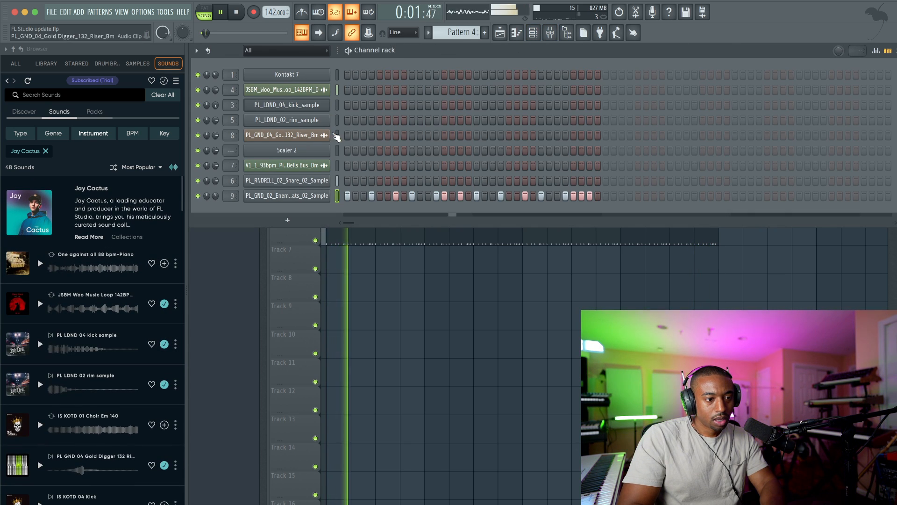
key("F6")
key("space")
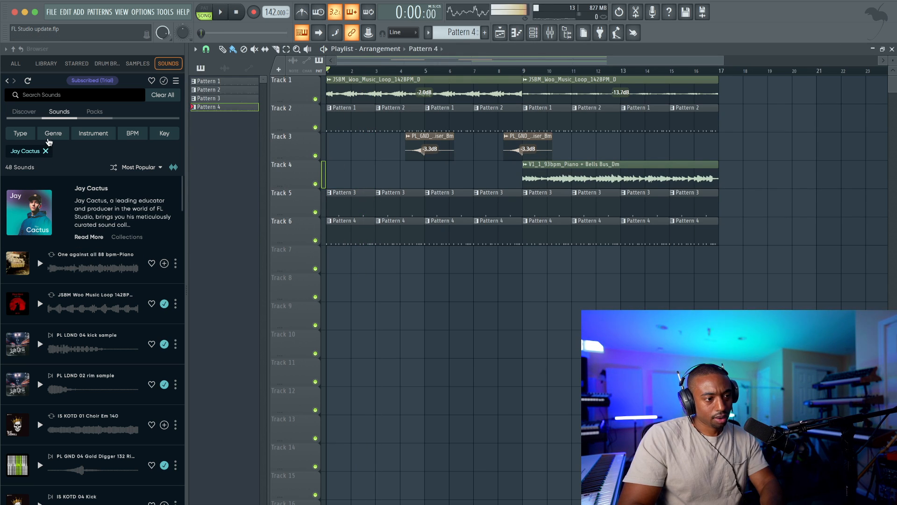
Remove the Jay Cactus filter and search the sound library for 808
left_click(45, 150)
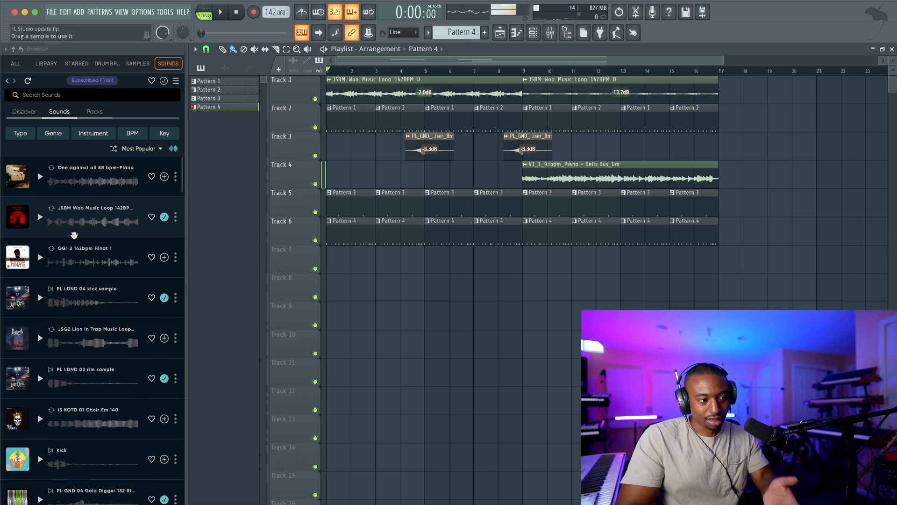
left_click(59, 112)
scroll(53, 163, "up", 1)
left_click(44, 96)
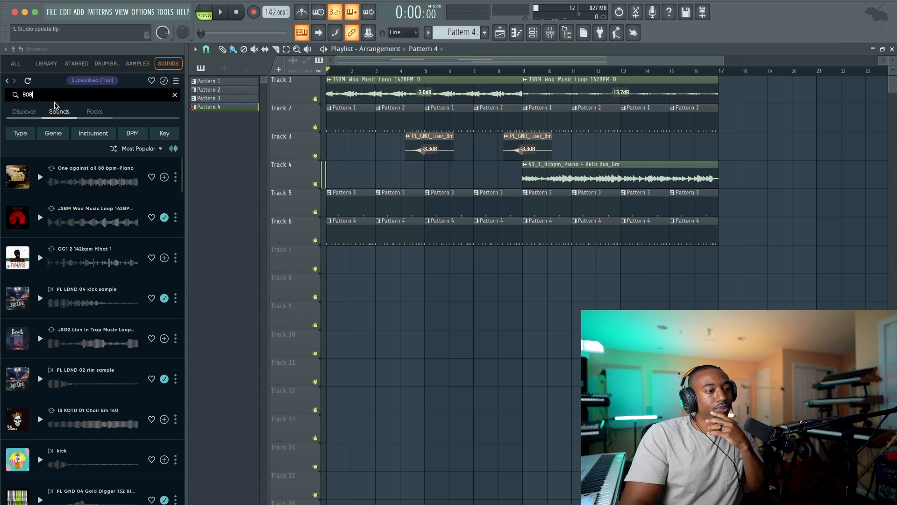
key("Return")
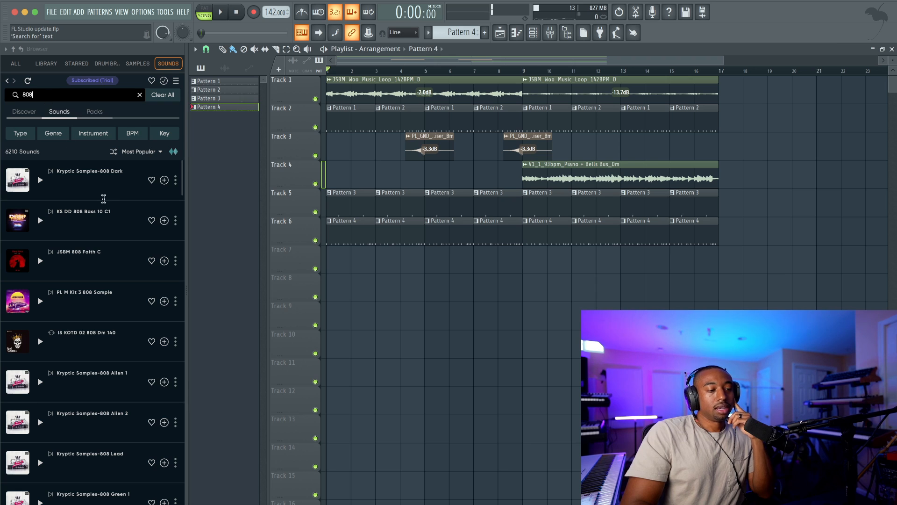
Audition the 808 samples from Kryptic Samples-808 Dark down to Kryptic Samples-808 Lead
left_click(40, 180)
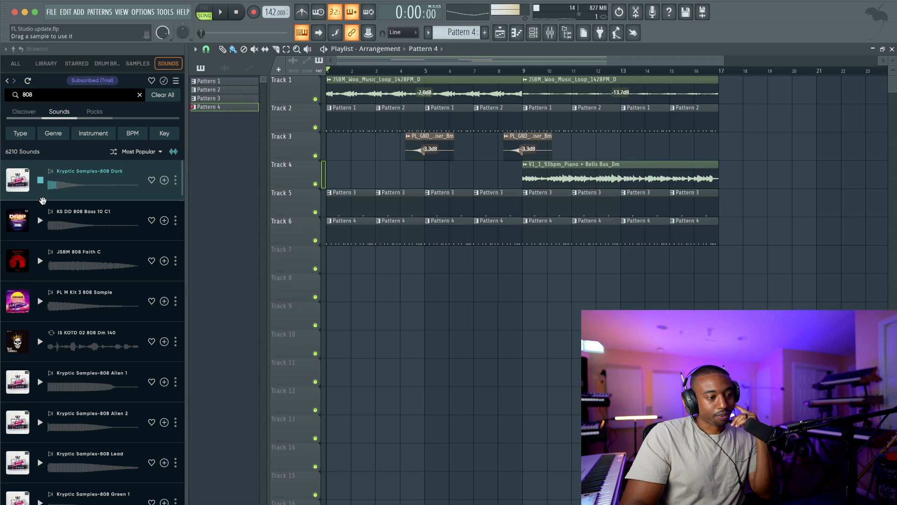
left_click(40, 221)
left_click(41, 260)
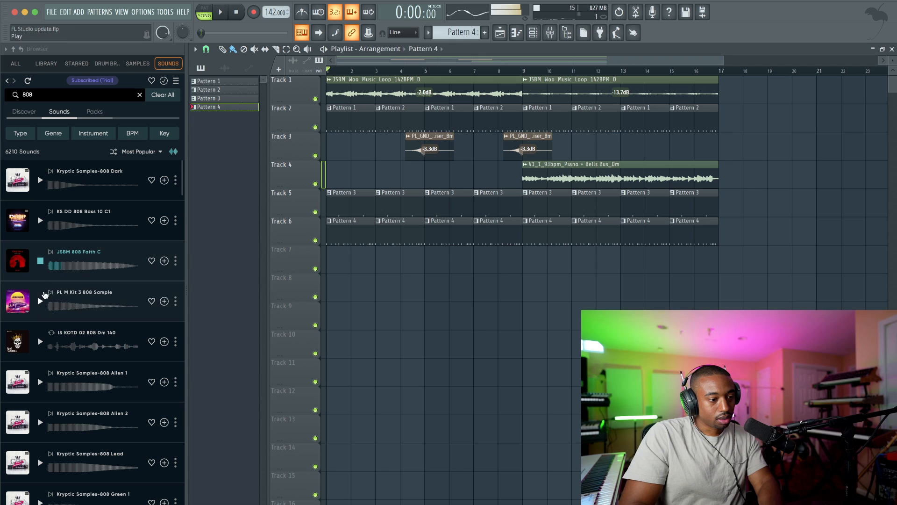
left_click(40, 301)
left_click(40, 341)
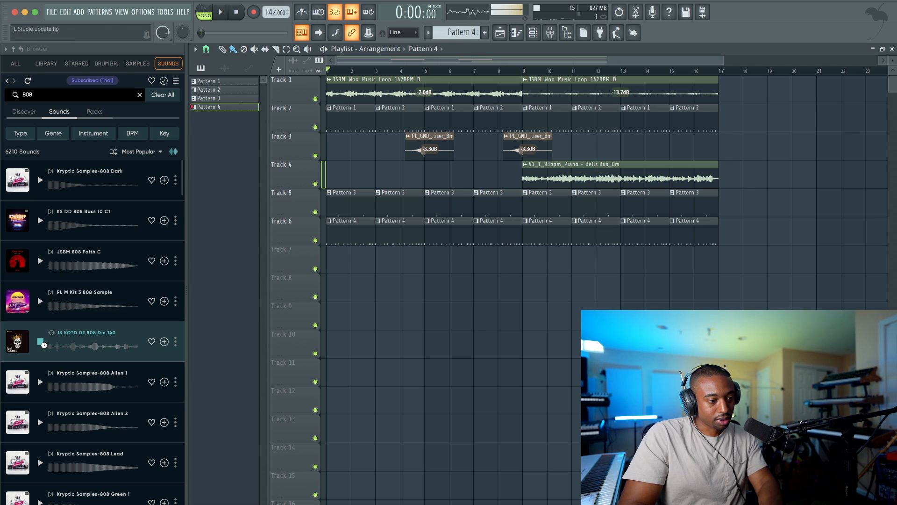
scroll(45, 348, "down", 1)
left_click(41, 353)
scroll(40, 350, "down", 1)
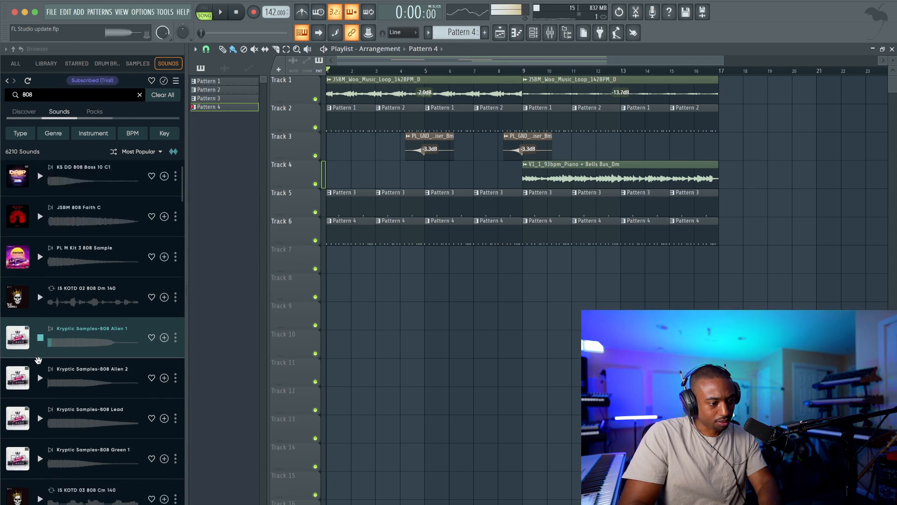
left_click(40, 350)
scroll(39, 350, "down", 2)
left_click(40, 316)
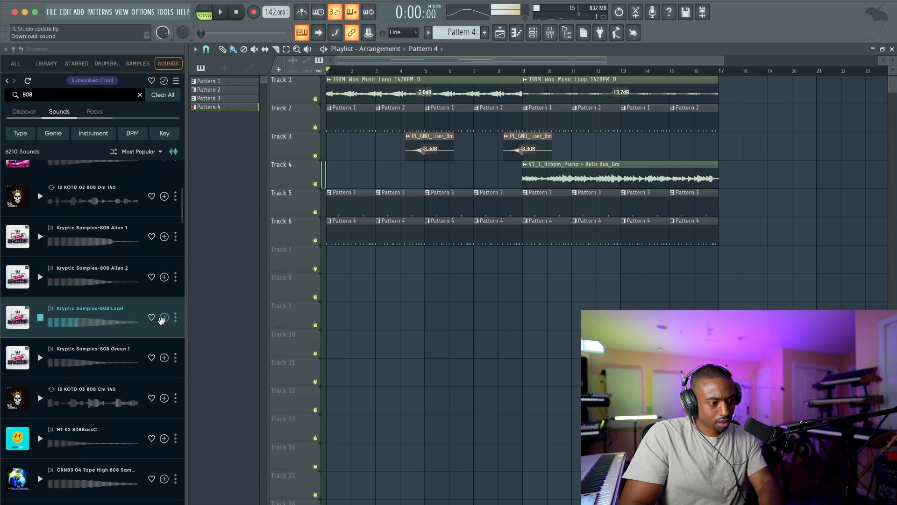
Download Kryptic Samples-808 Lead, add it as a new channel below the hi-hats and route it to mixer track 10
left_click(535, 37)
key("space")
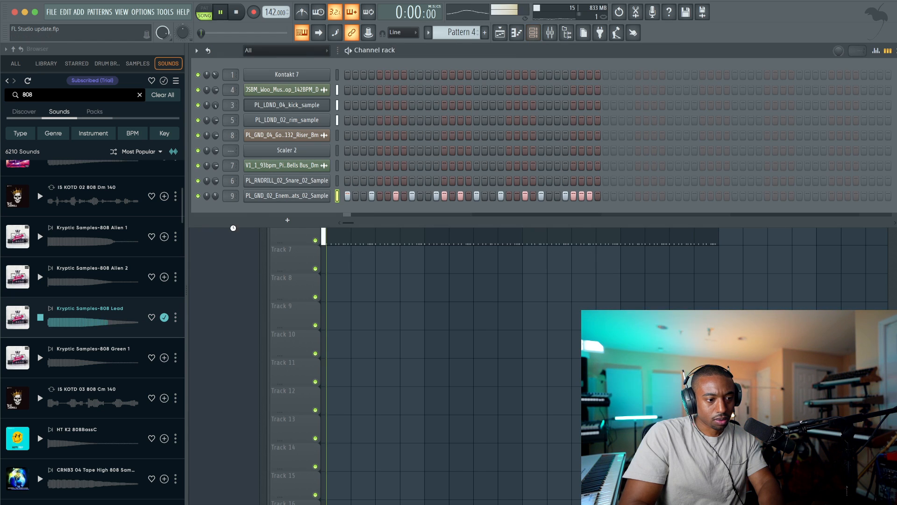
left_click_drag(295, 214, 301, 209)
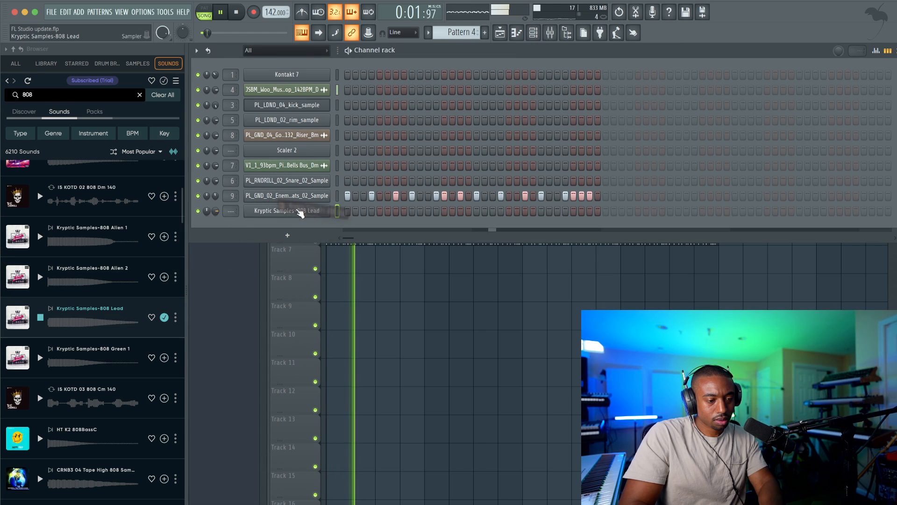
key("F9")
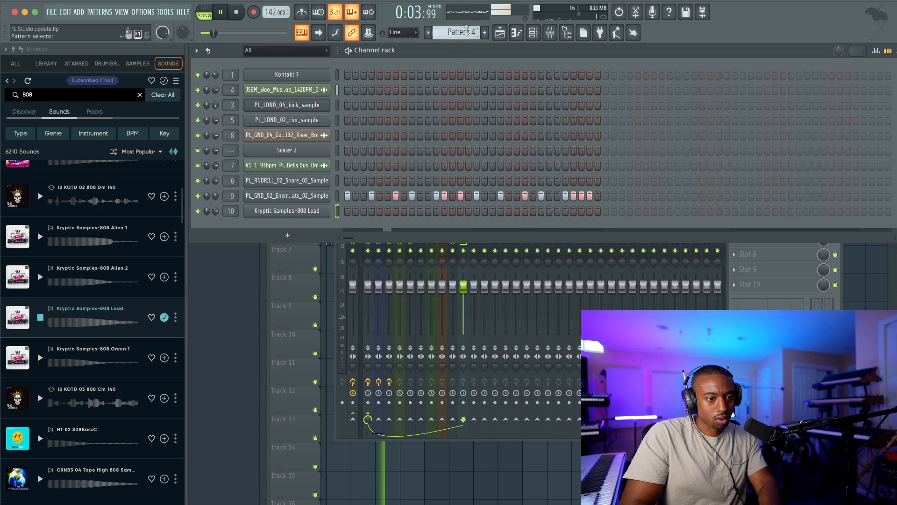
Create Pattern 5 and set the Kryptic Samples-808 Lead channel to cut itself
left_click(466, 29)
left_click(519, 51)
left_click(287, 210)
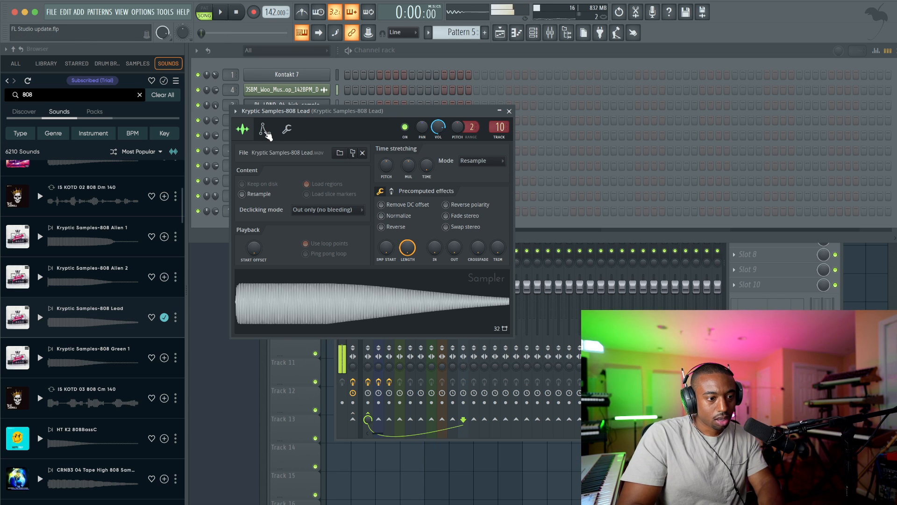
left_click(509, 111)
right_click(326, 213)
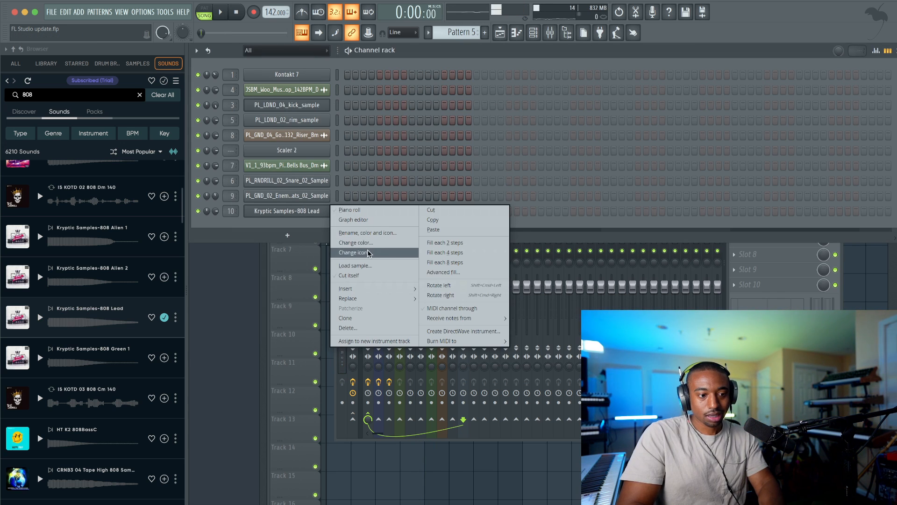
left_click(359, 276)
Enable the 808 Lead's volume envelope with attack at 0%, hold at maximum and sustain at minimum
left_click(311, 211)
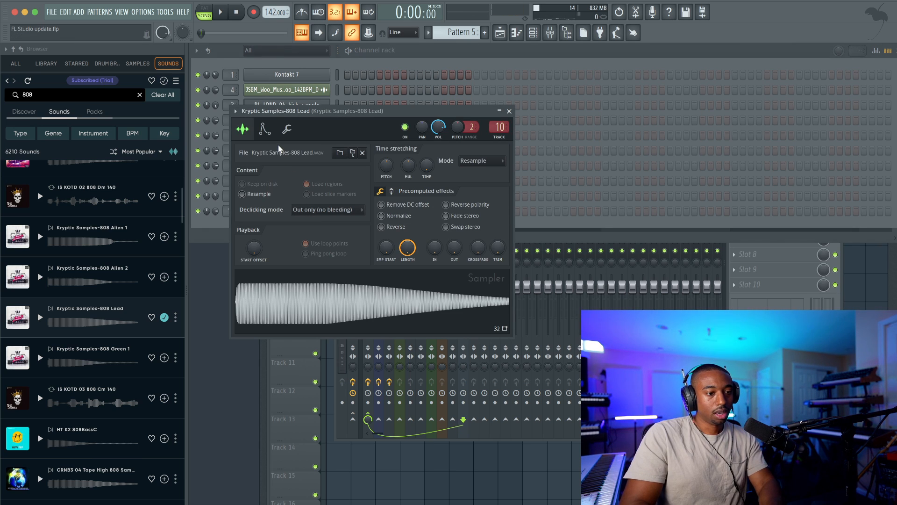
left_click(265, 130)
mouse_move(280, 228)
left_mouse_down()
mouse_move(280, 208)
mouse_move(297, 252)
left_mouse_up()
mouse_move(314, 228)
left_mouse_down()
mouse_move(314, 255)
mouse_move(331, 235)
left_mouse_up()
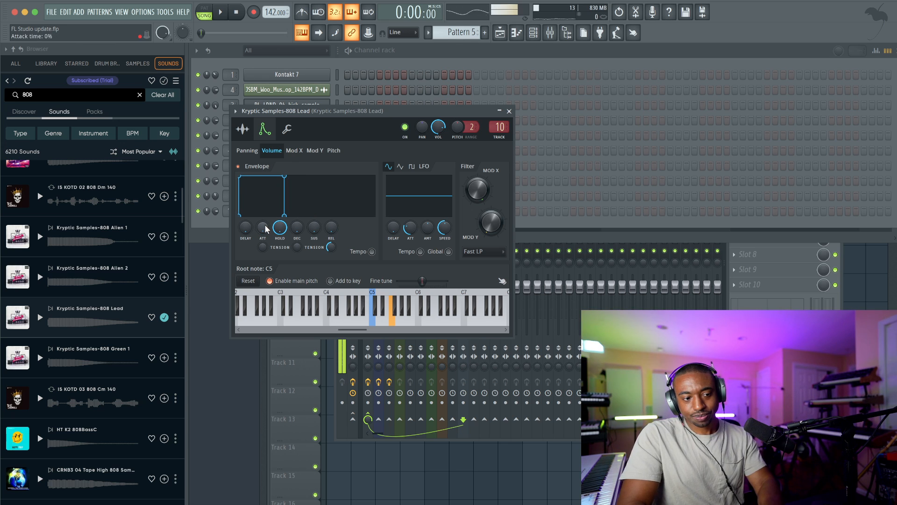
left_click(509, 111)
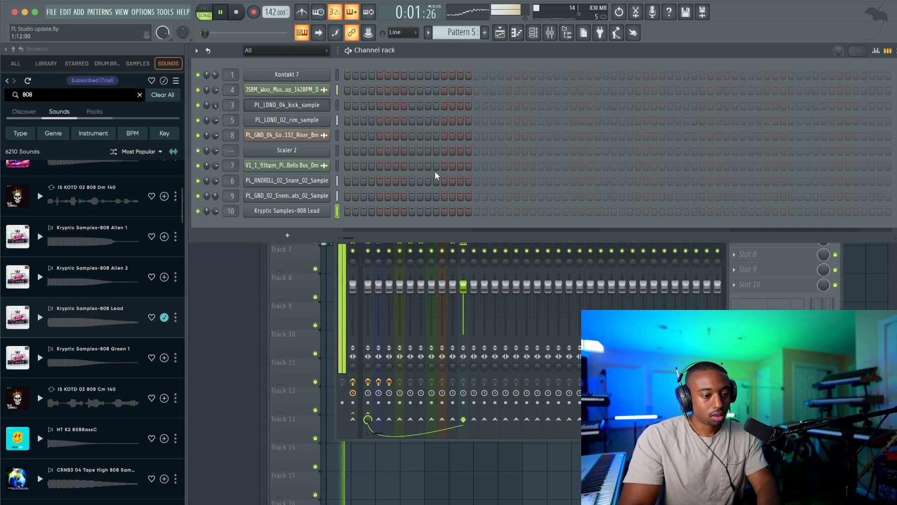
Check the typing keyboard's root note and layout options, and rehearse an 808 line over the playing arrangement
key("F5")
key("space")
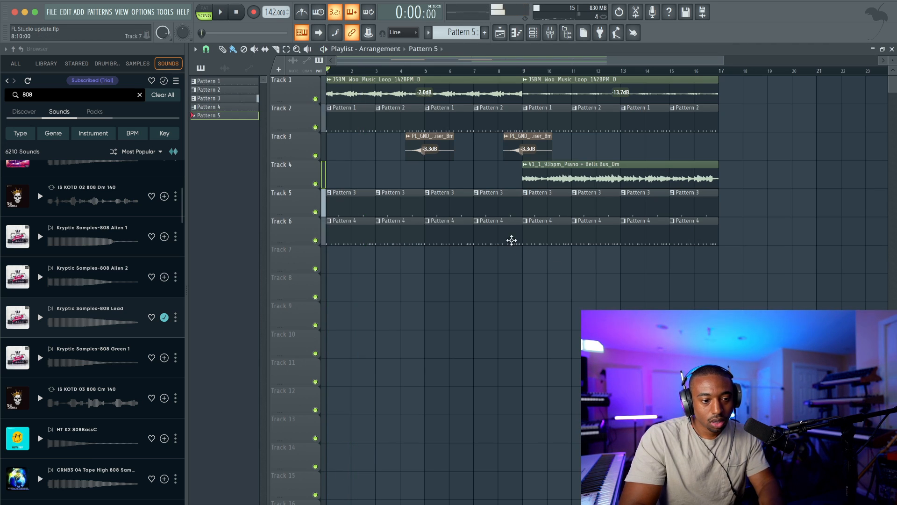
left_click(534, 35)
left_click(303, 33)
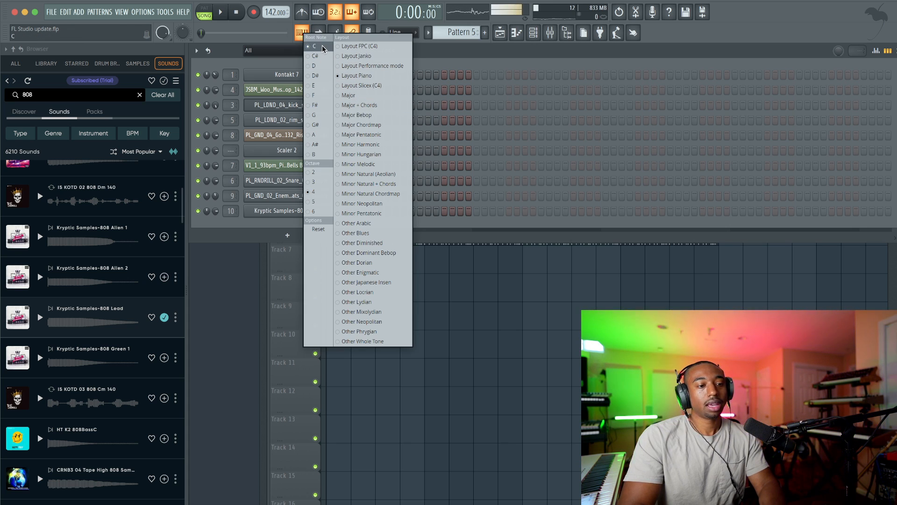
left_click(428, 54)
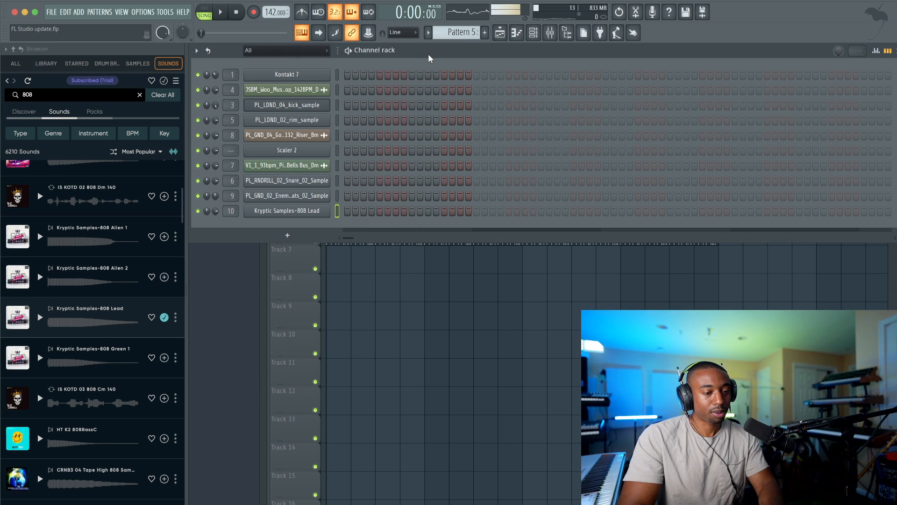
key("space")
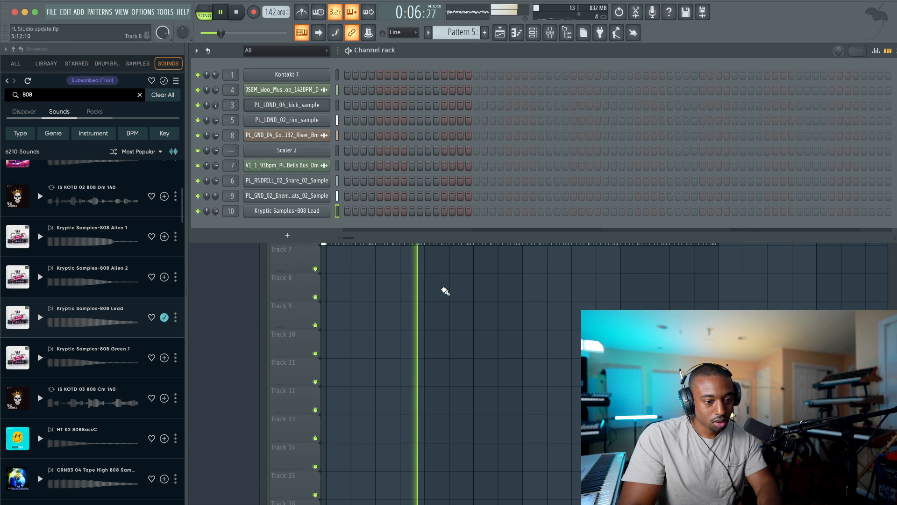
right_click(441, 293)
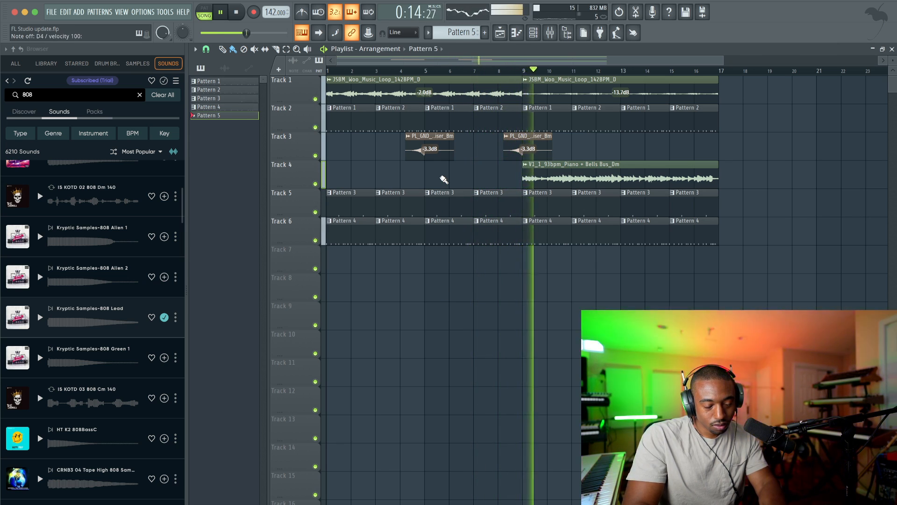
key("space")
Record an 808 bass line into Pattern 5 using D5, D4, E4, G4 and A4, starting from bar 1
left_click(254, 13)
left_click(448, 283)
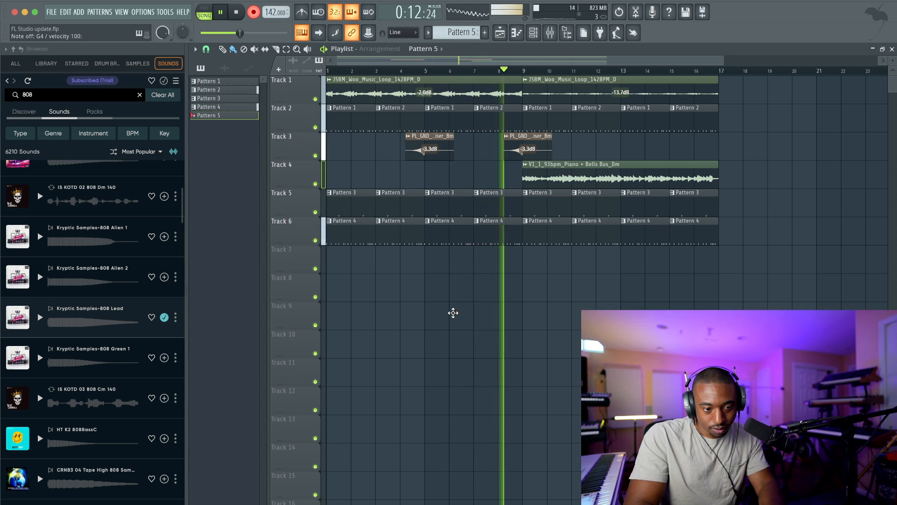
key("space")
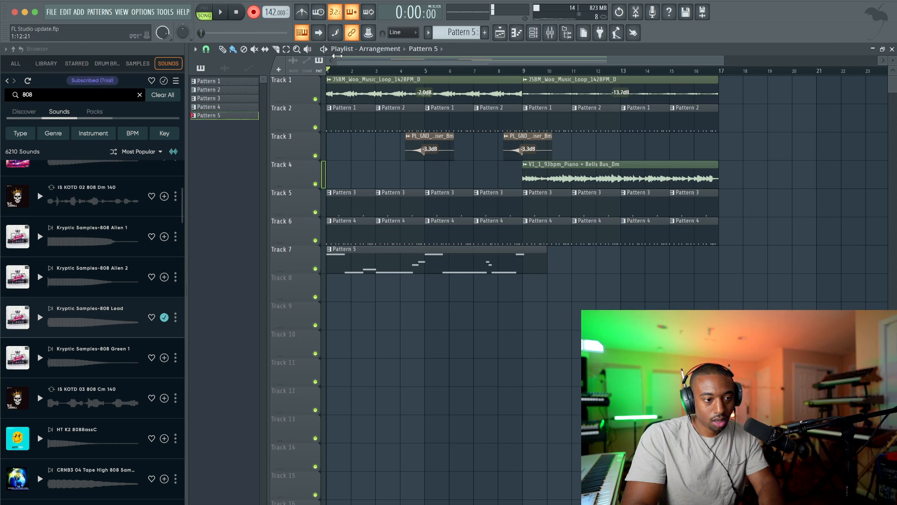
Review the recorded 808 notes in the piano roll, trim the Pattern 5 clip to eight bars and duplicate it at bar 9
double_click(414, 266)
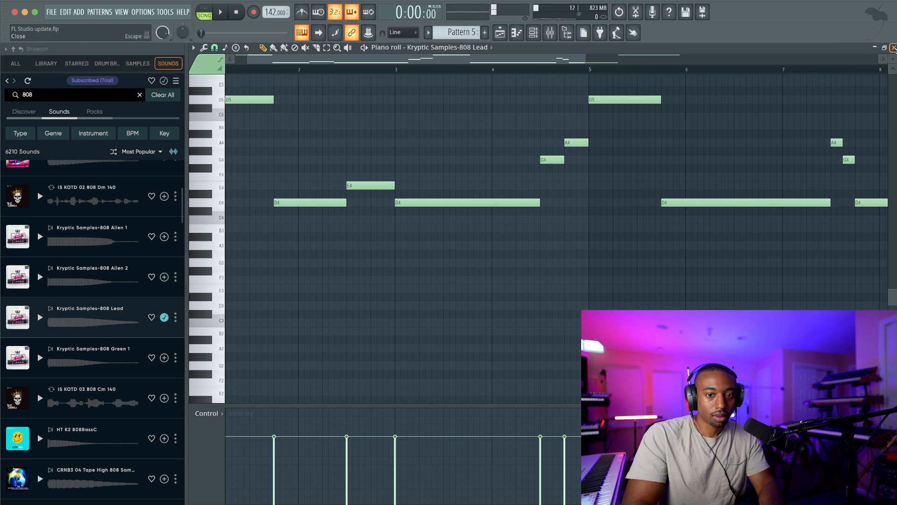
left_click(894, 48)
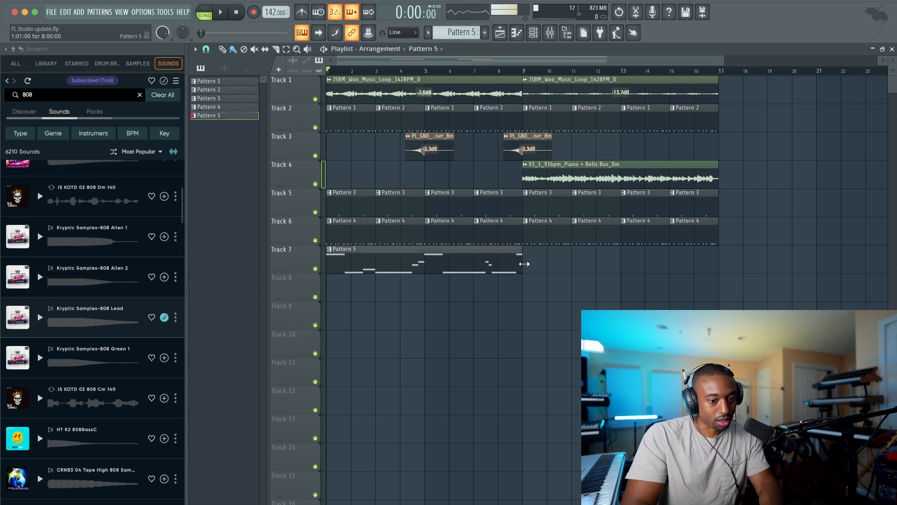
left_click_drag(415, 243, 617, 256)
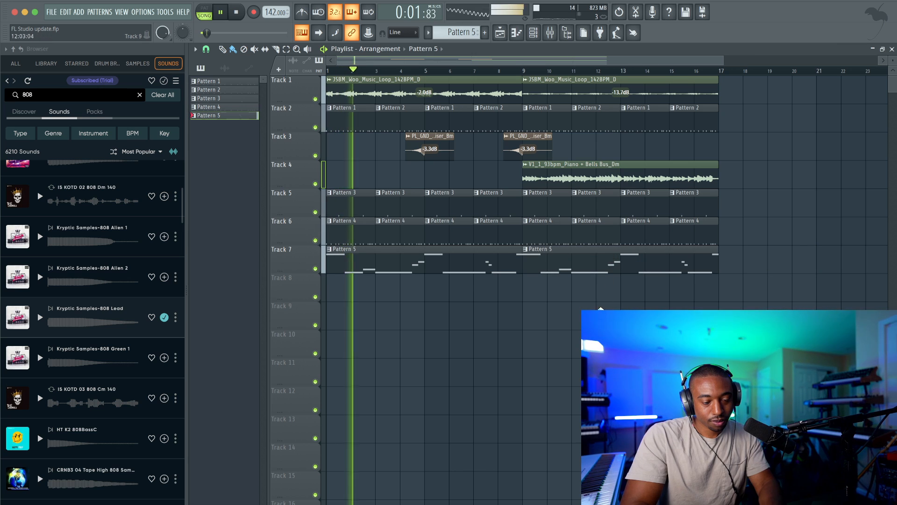
Raise the PL_LDND_04 kick sampler's volume multiplier to 111% while the arrangement plays
left_click(533, 32)
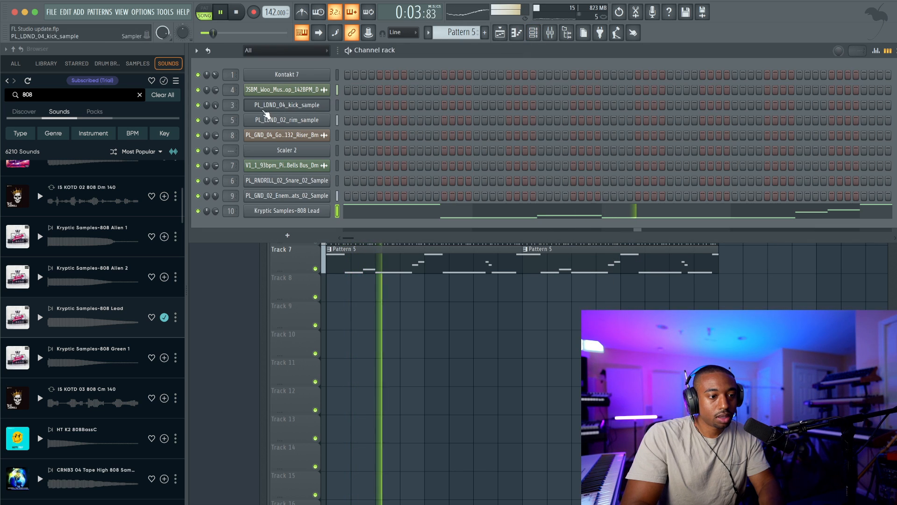
scroll(53, 174, "up", 4)
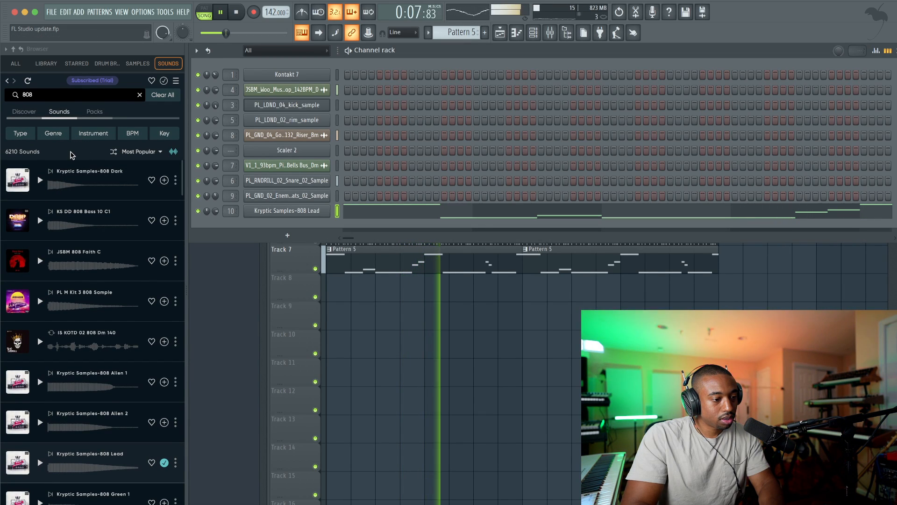
left_click(312, 109)
left_click(300, 143)
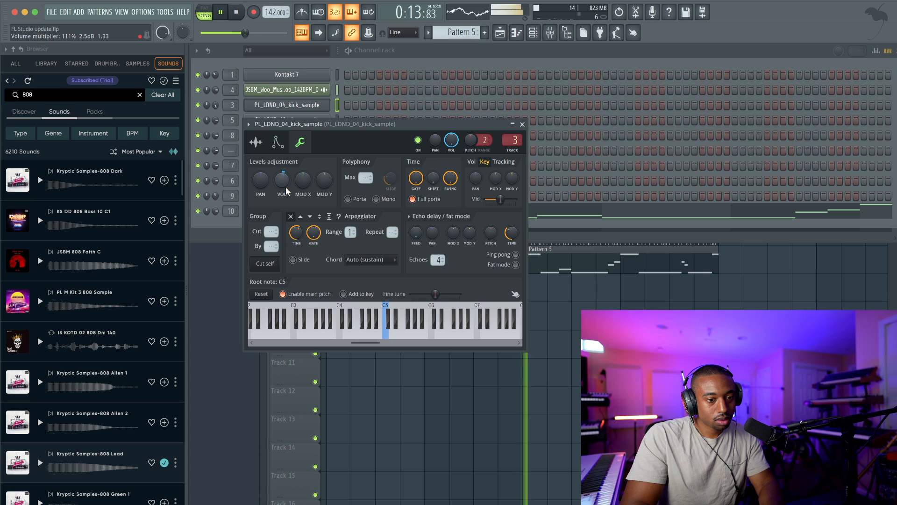
left_click(522, 123)
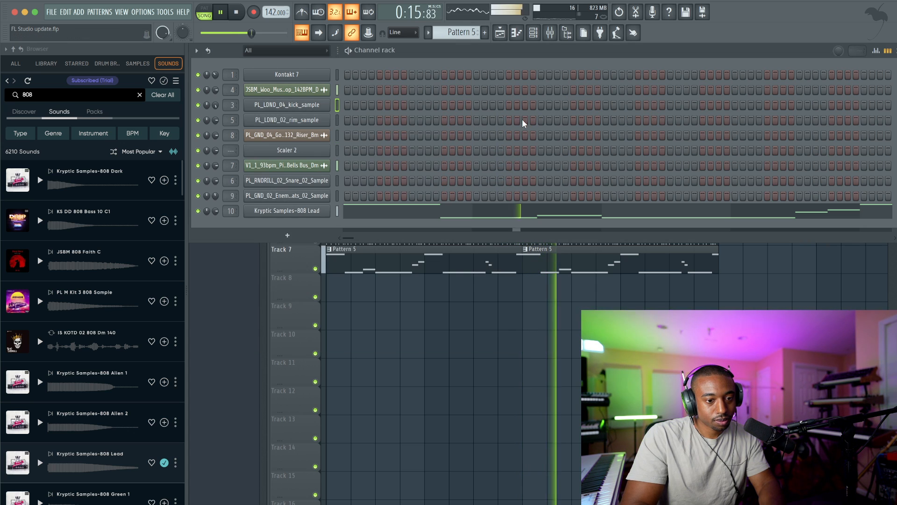
Check the rim sampler's level settings and raise the volume multiplier of the PL_RNDRILL_02 snare
left_click(272, 120)
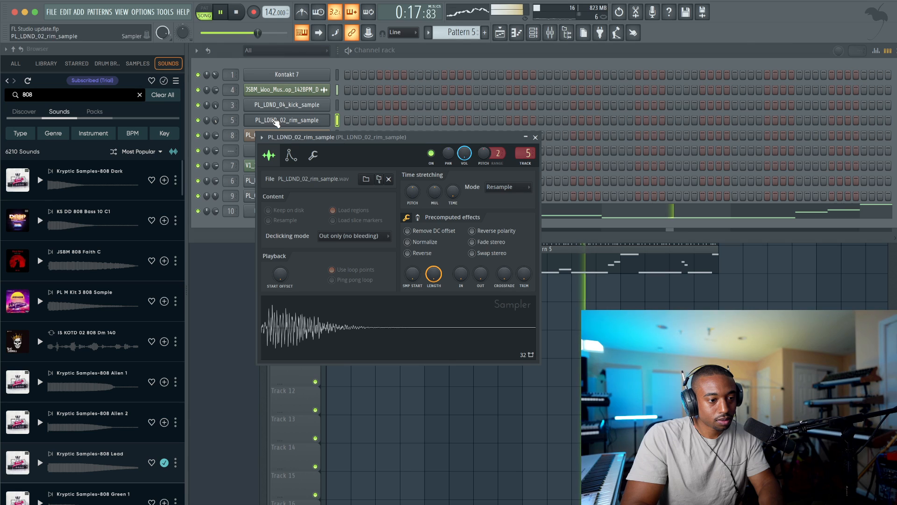
left_click(312, 156)
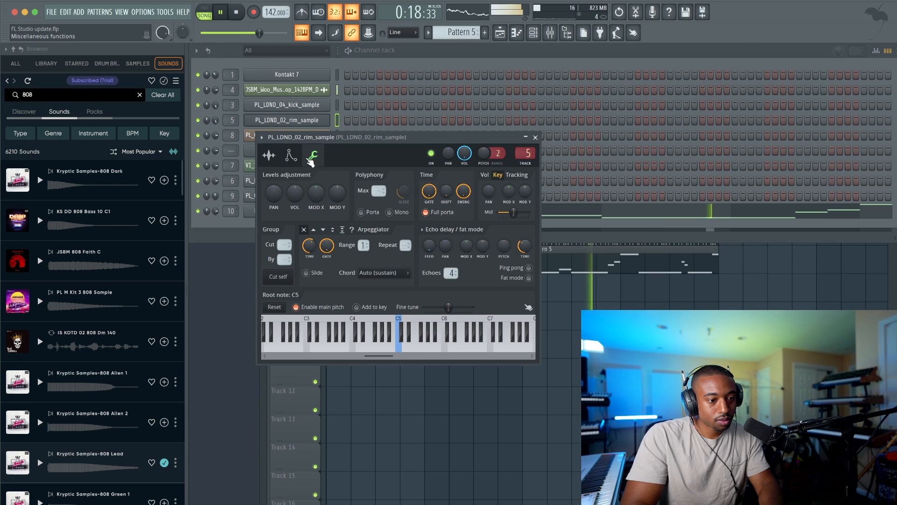
left_click(535, 137)
left_click(287, 181)
left_click(261, 103)
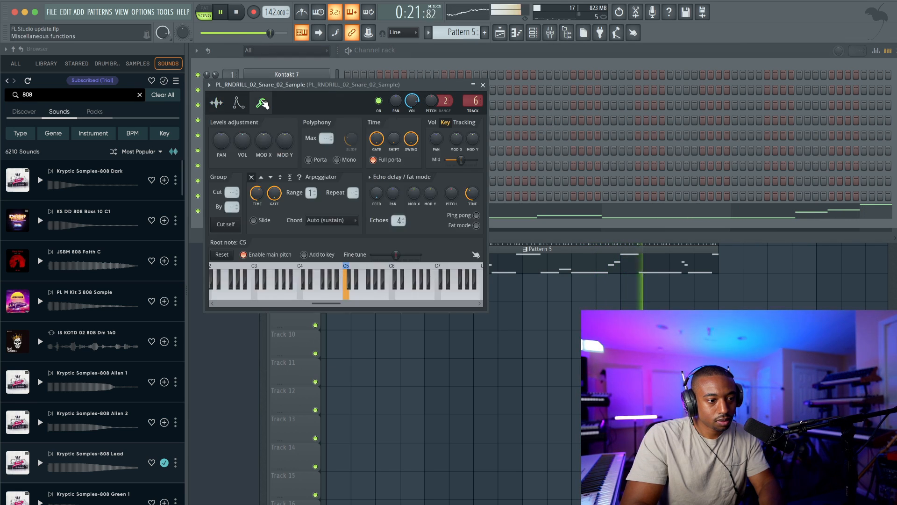
left_click_drag(243, 140, 243, 127)
left_click(483, 85)
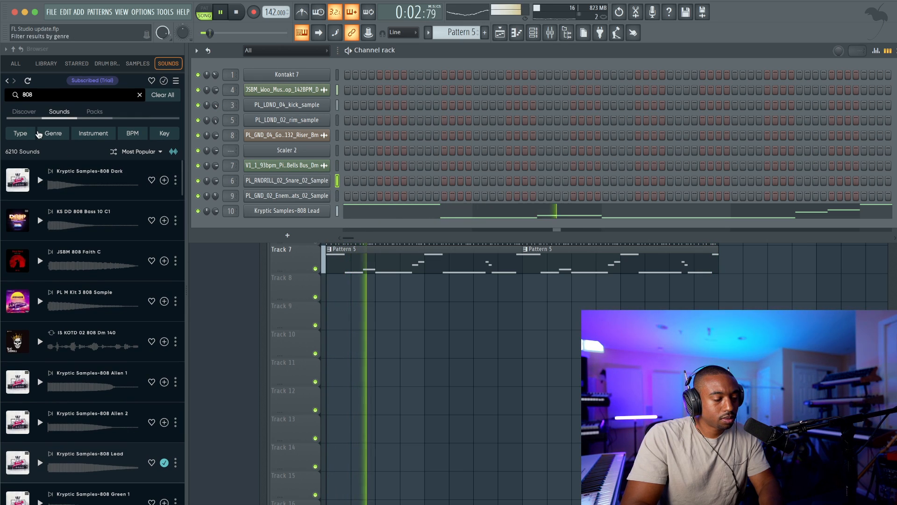
Return the sound library to its Discover page and hide the Channel rack, with playback stopped
left_click(27, 112)
key("F6")
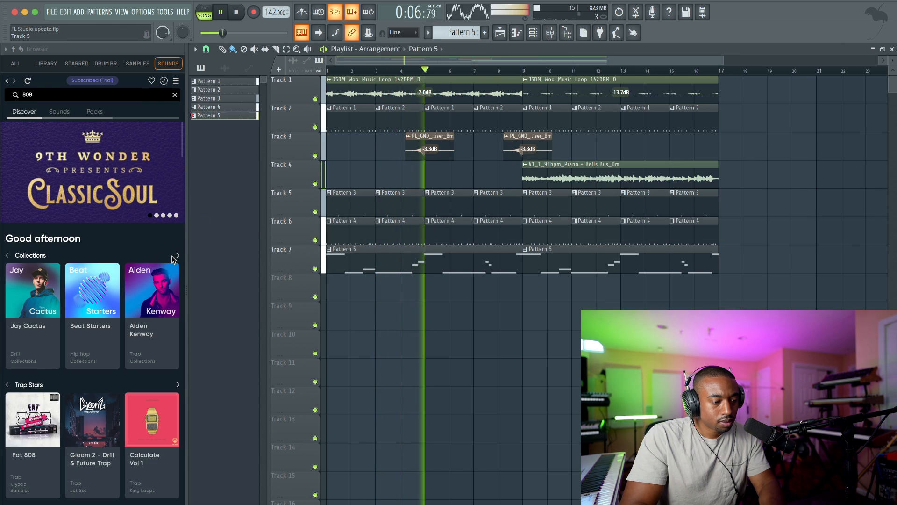
key("space")
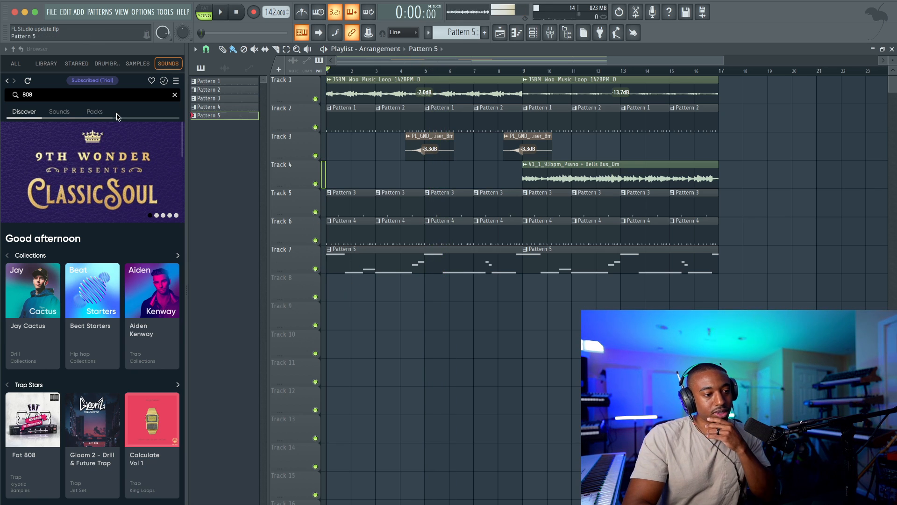
Open the Daytona - The Samples folder inside the Samples folder of Friends Sounds
left_click(26, 65)
left_click(68, 215)
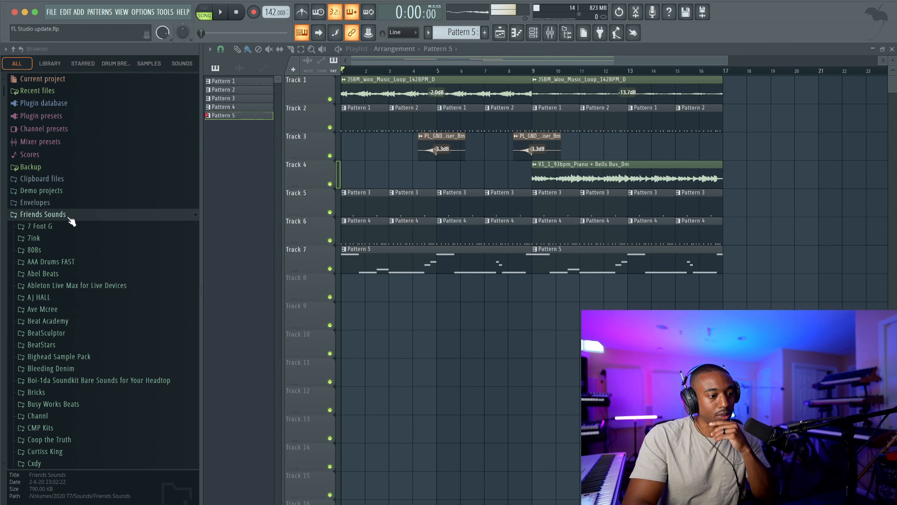
scroll(71, 252, "down", 15)
scroll(71, 252, "down", 10)
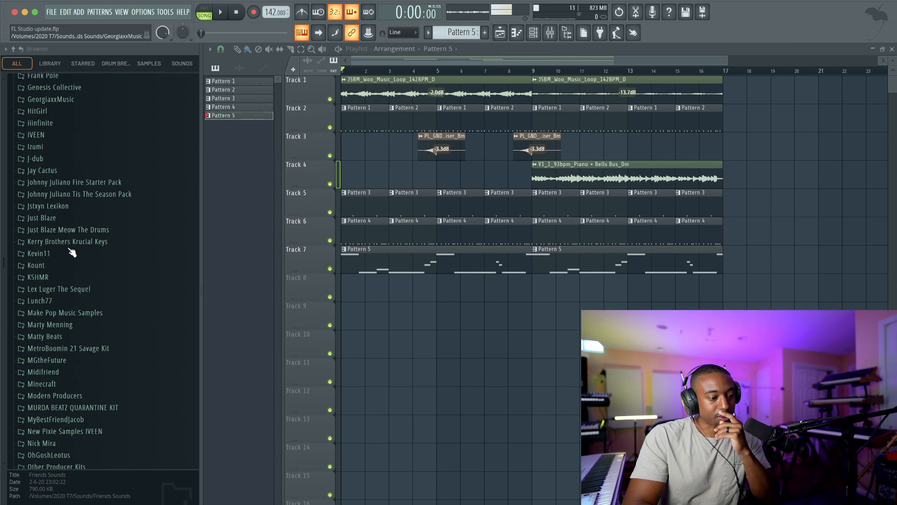
key("space")
key("space")
scroll(71, 252, "down", 5)
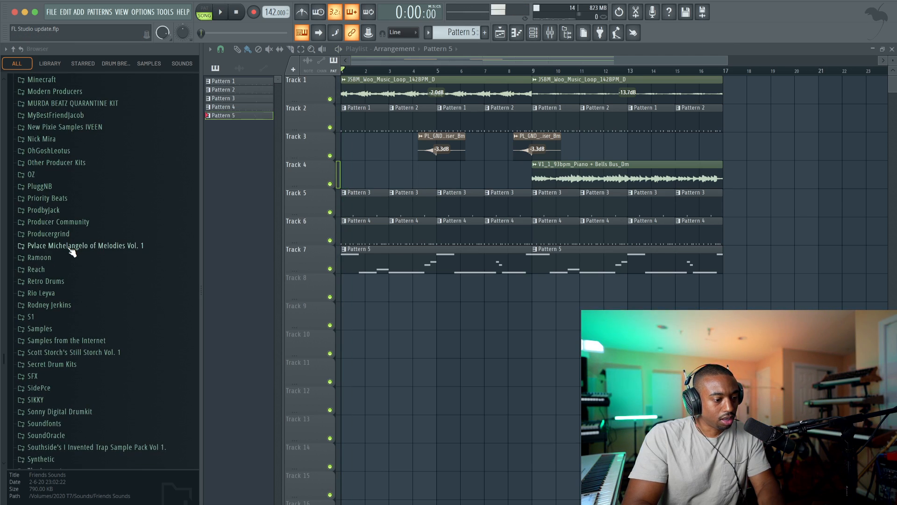
left_click(71, 260)
scroll(70, 290, "down", 3)
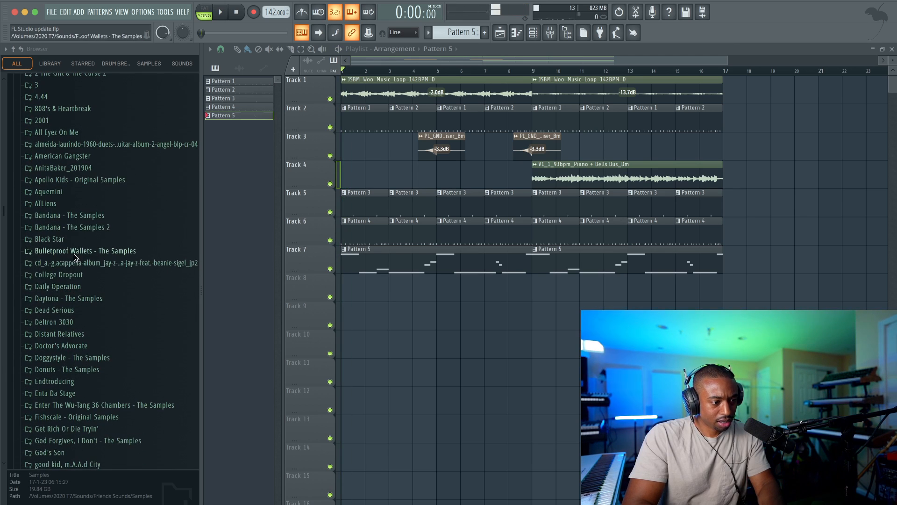
left_click(83, 299)
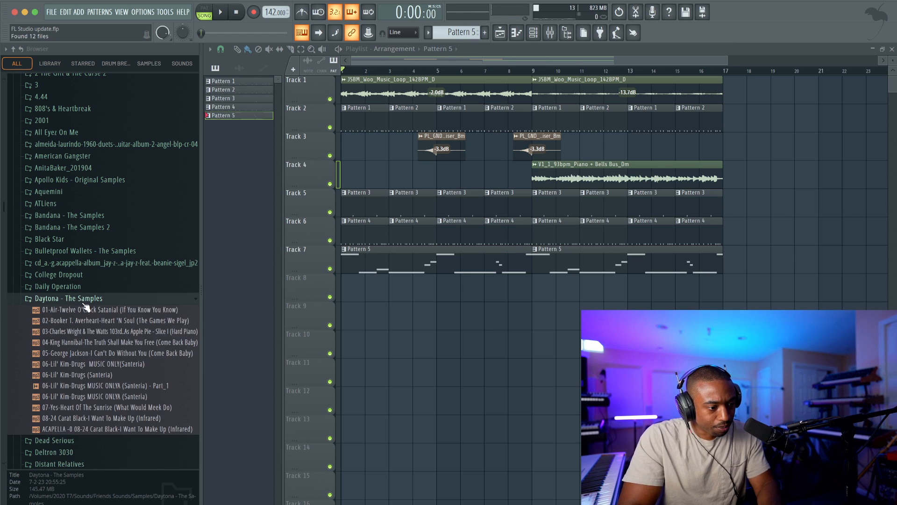
Place "05-George Jackson-I Can't Do Without You (Come Back Baby)" at bar 1 on Track 8 and lower its clip gain to -11.4 dB
key("space")
left_click(87, 353)
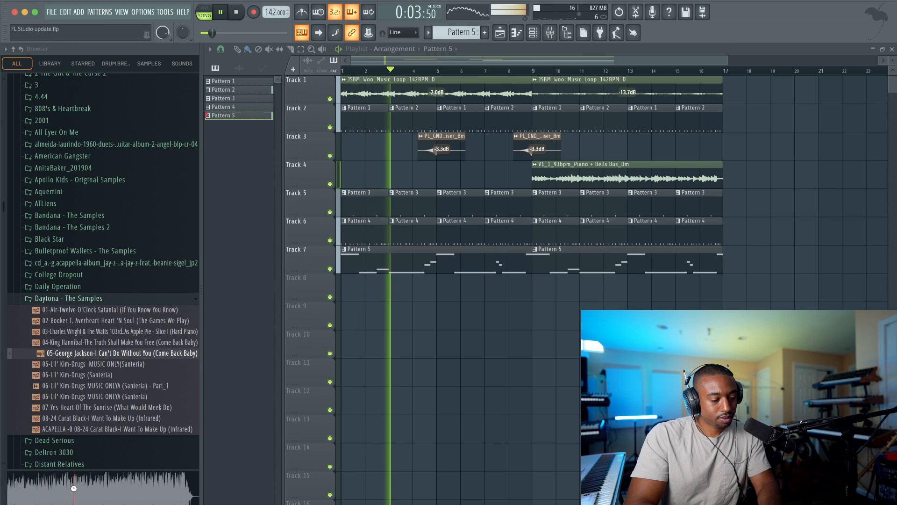
key("space")
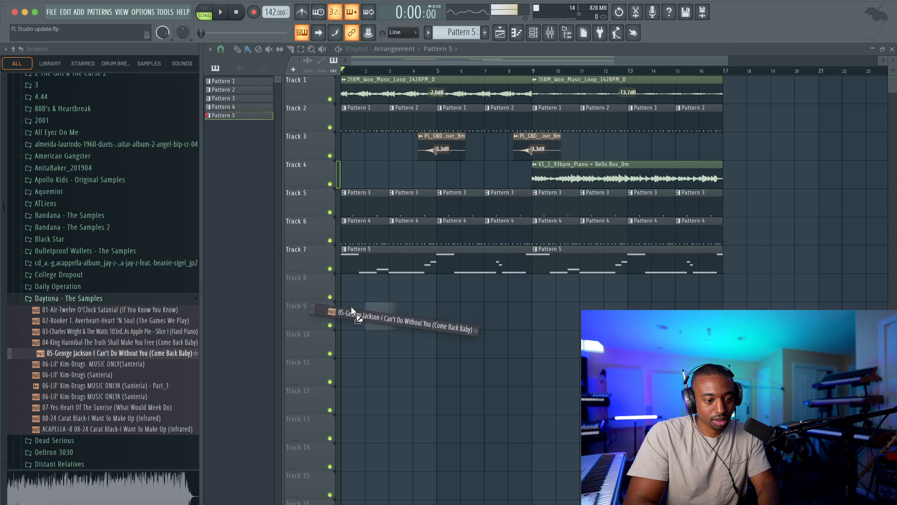
left_click_drag(352, 307, 351, 294)
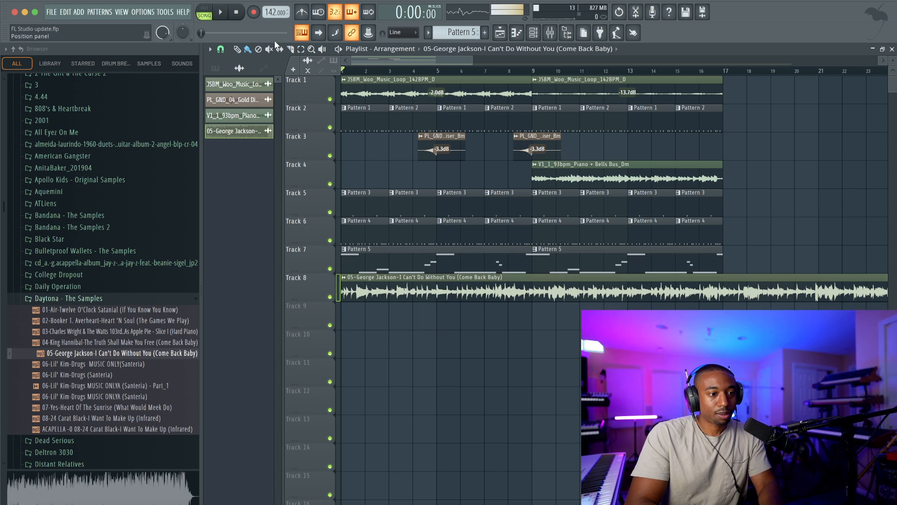
key("c")
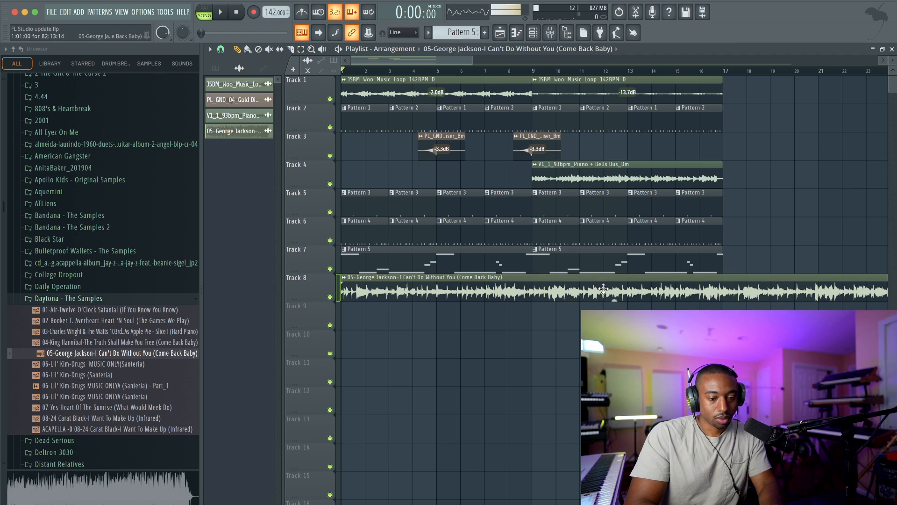
left_click_drag(617, 302, 614, 299)
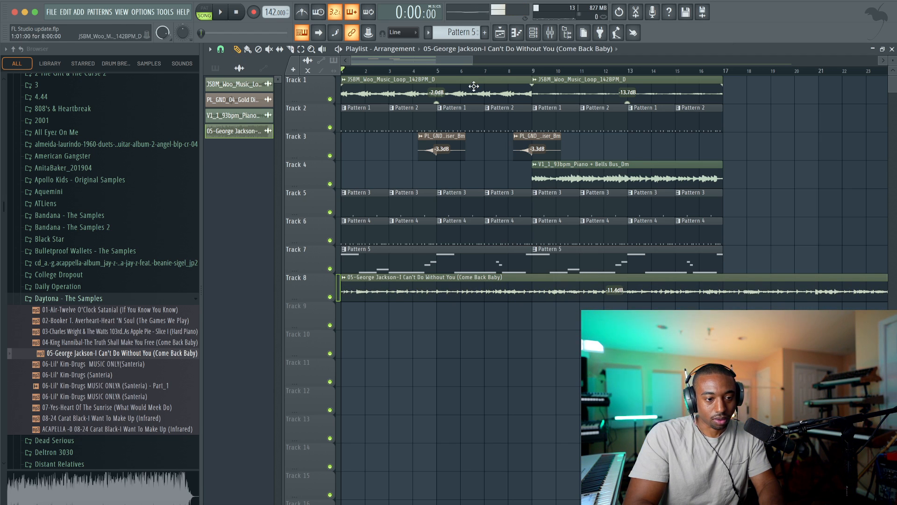
Solo Track 8 and audition different parts of the George Jackson sample to find a section to chop
right_click(330, 296)
key("space")
key("space")
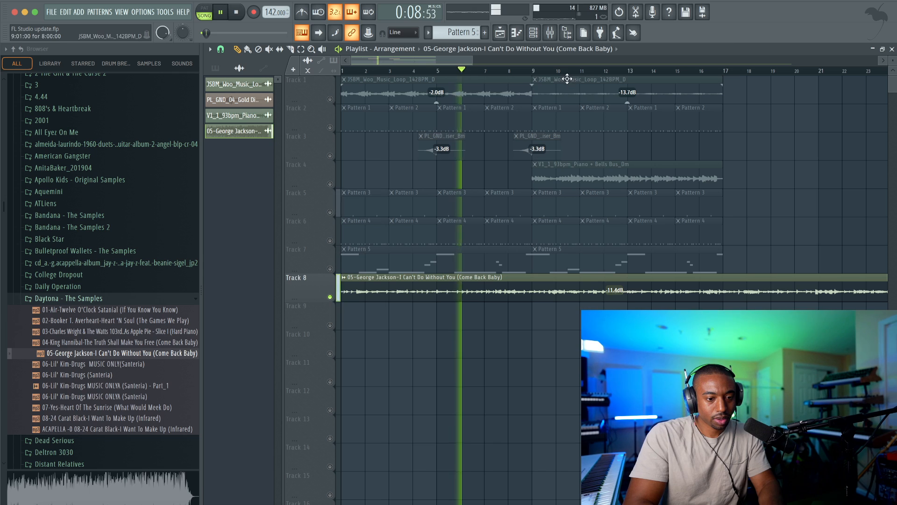
left_click(576, 72)
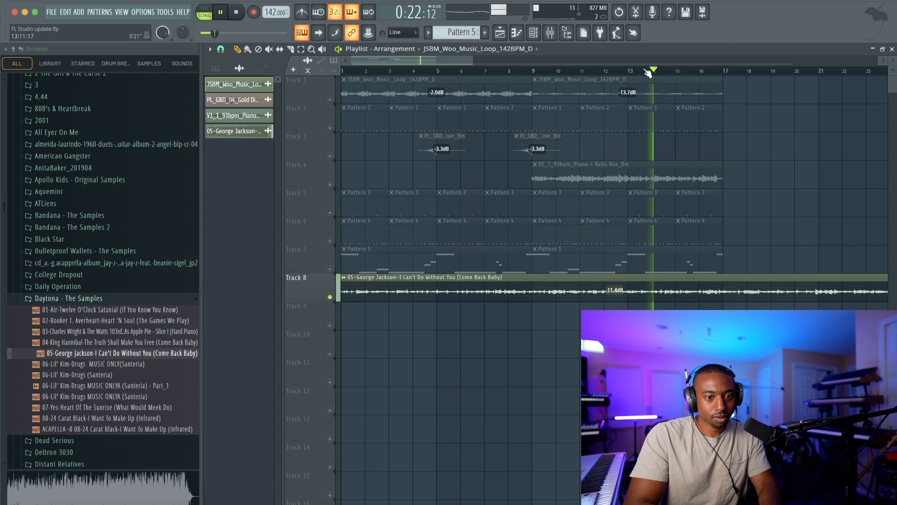
scroll(644, 70, "right", 5)
left_click(483, 71)
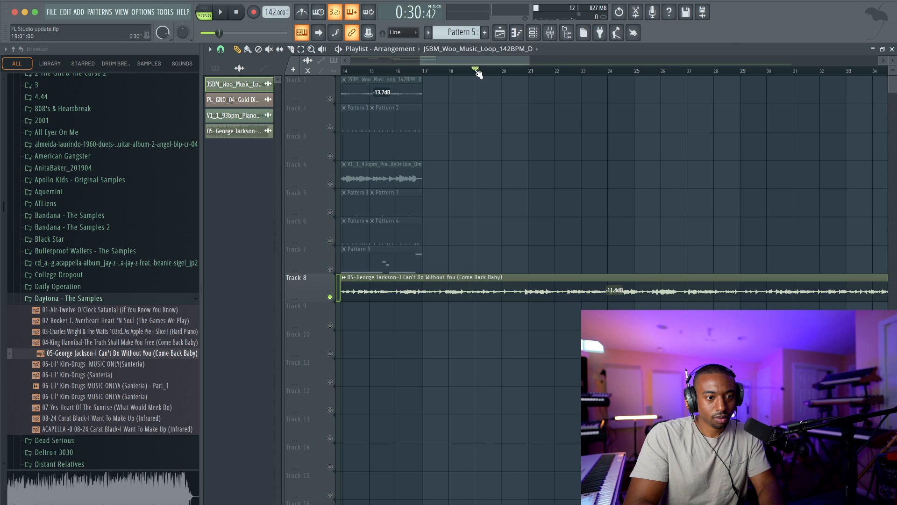
left_click_drag(533, 72, 656, 74)
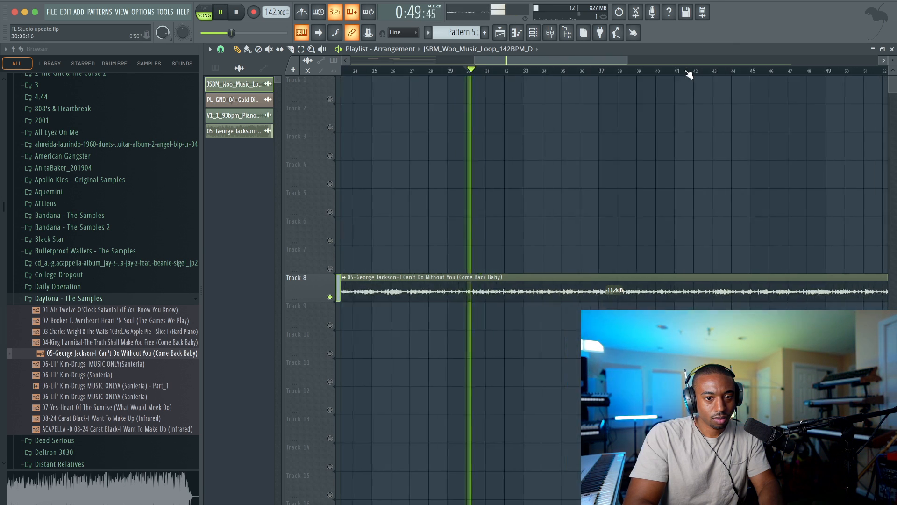
left_click_drag(531, 71, 560, 75)
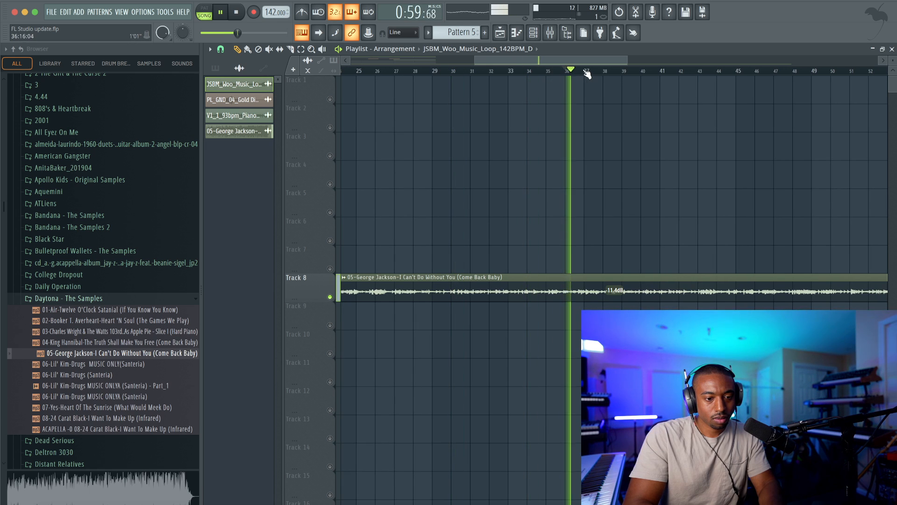
left_click(550, 74)
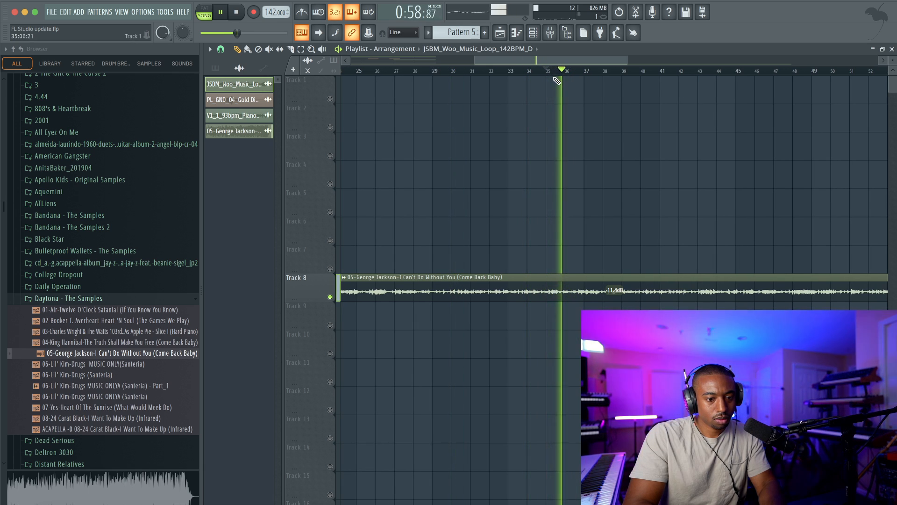
key("space")
Slice the Track 8 sample at bar 35 and just before bar 38, and delete the pieces before and after
scroll(564, 284, "up", 1)
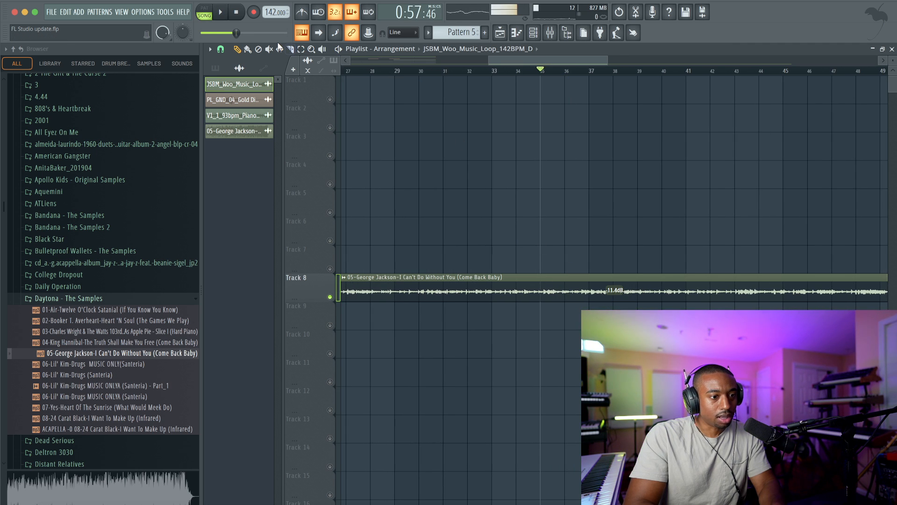
left_click_drag(550, 280, 545, 306)
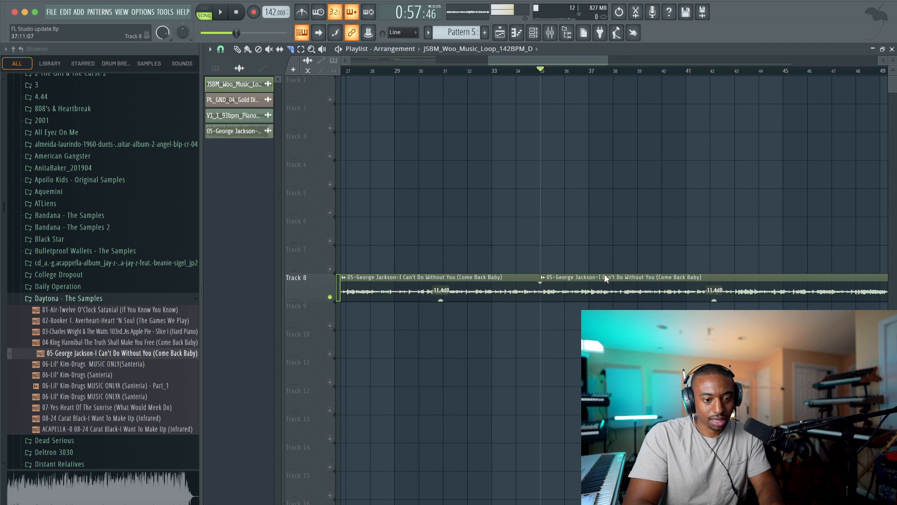
left_click_drag(603, 278, 602, 294)
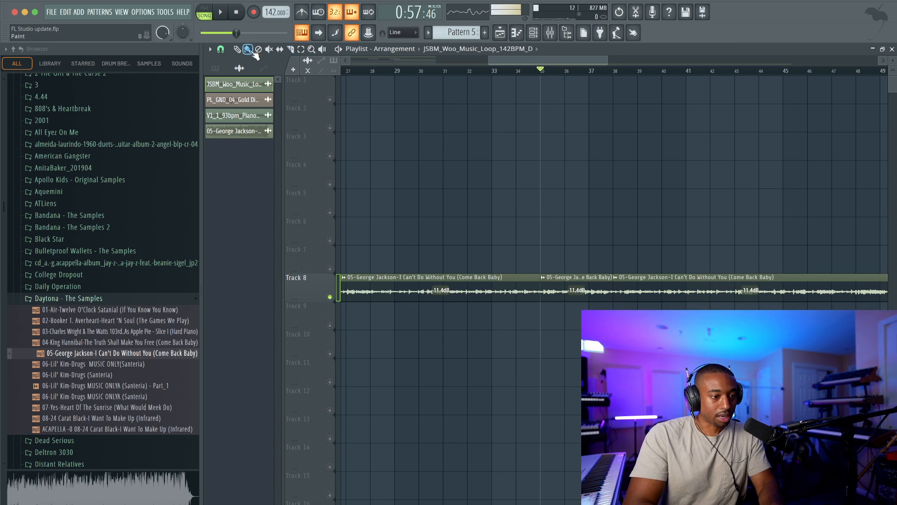
right_click(529, 276)
right_click(655, 288)
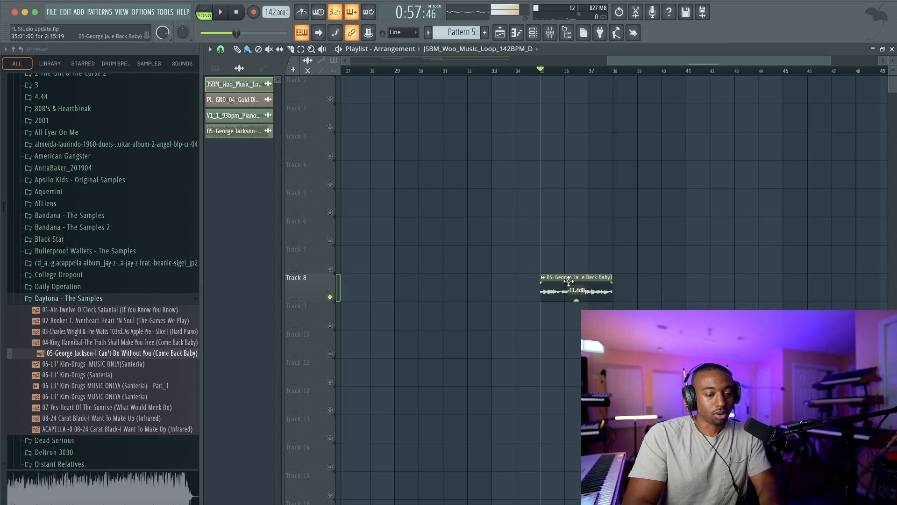
Move the remaining slice to bar 1 on Track 8 and make it unique as its own sample
left_click_drag(513, 278, 350, 280)
left_click(344, 277)
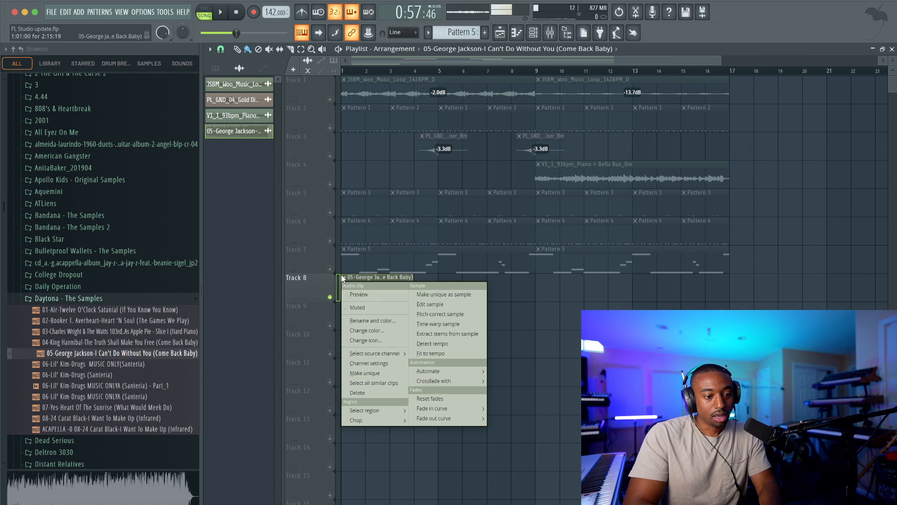
left_click(422, 293)
left_click(530, 303)
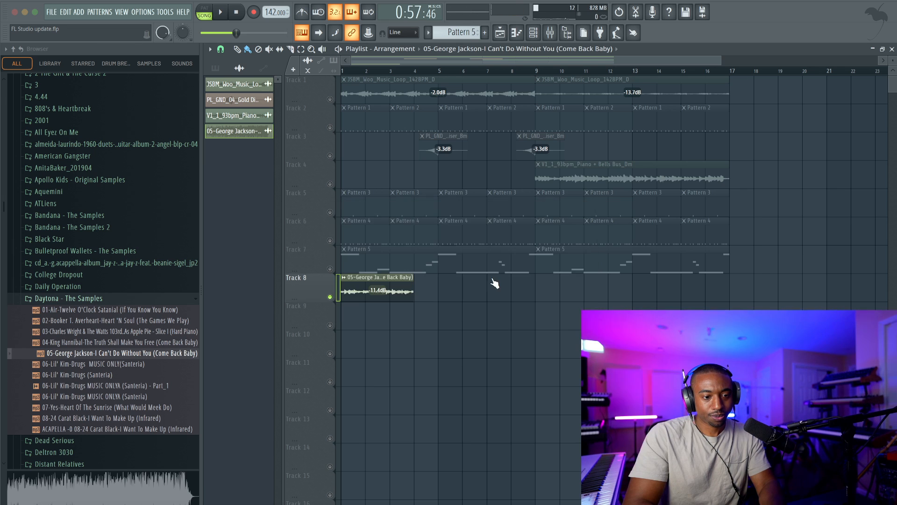
left_click(688, 285)
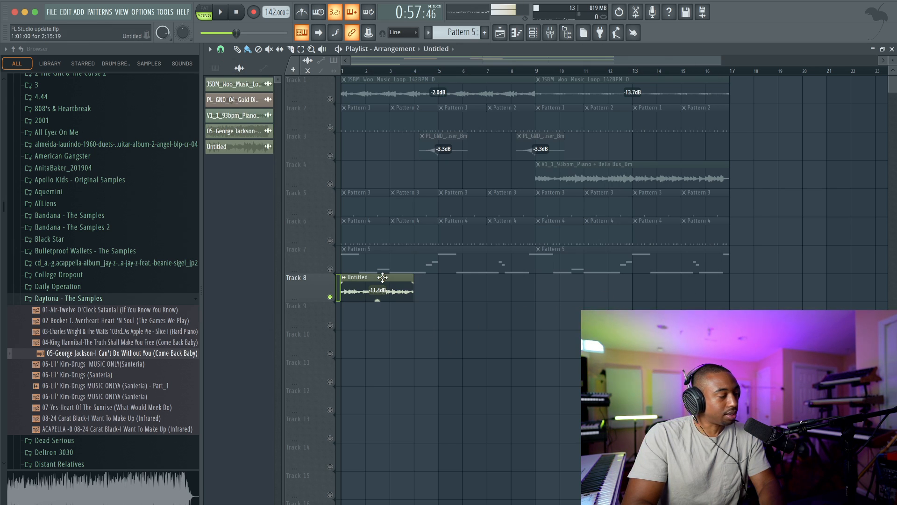
Extract drums, bass, instruments and vocals stems from the unique sample on Track 8
left_click(346, 279)
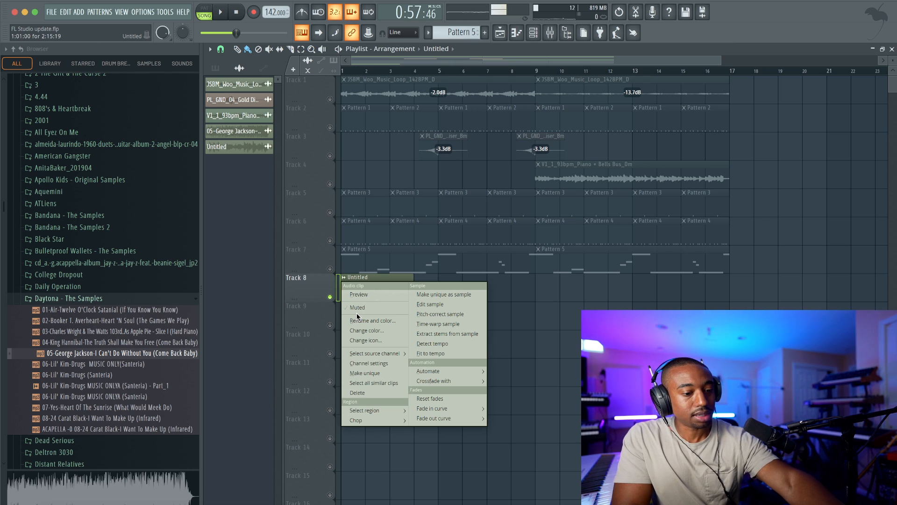
left_click(436, 334)
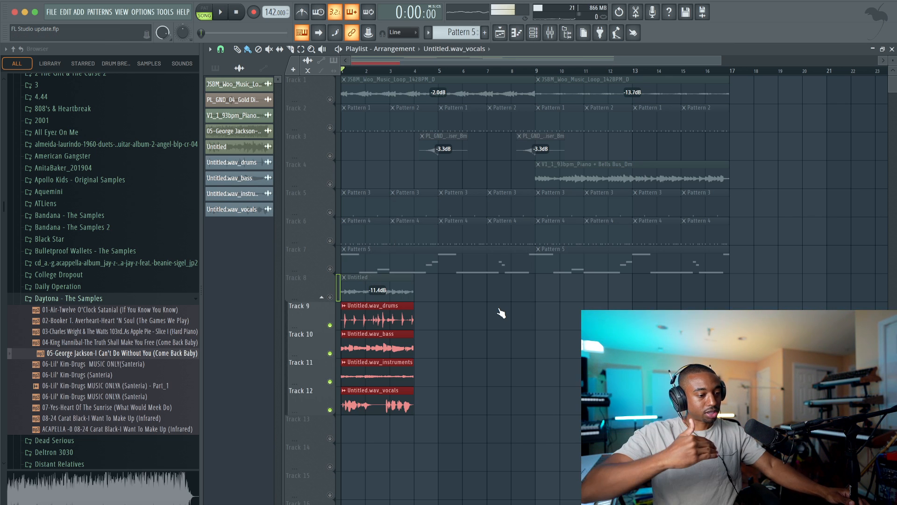
left_click(426, 378)
Solo the vocals stem on Track 12 and lower its clip gain to -5.8 dB during playback
right_click(330, 410)
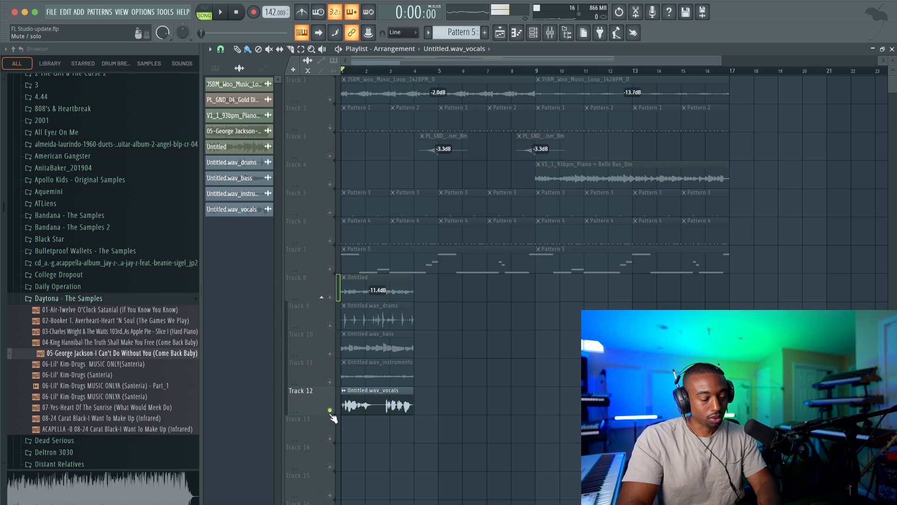
key("space")
left_click_drag(377, 412, 377, 424)
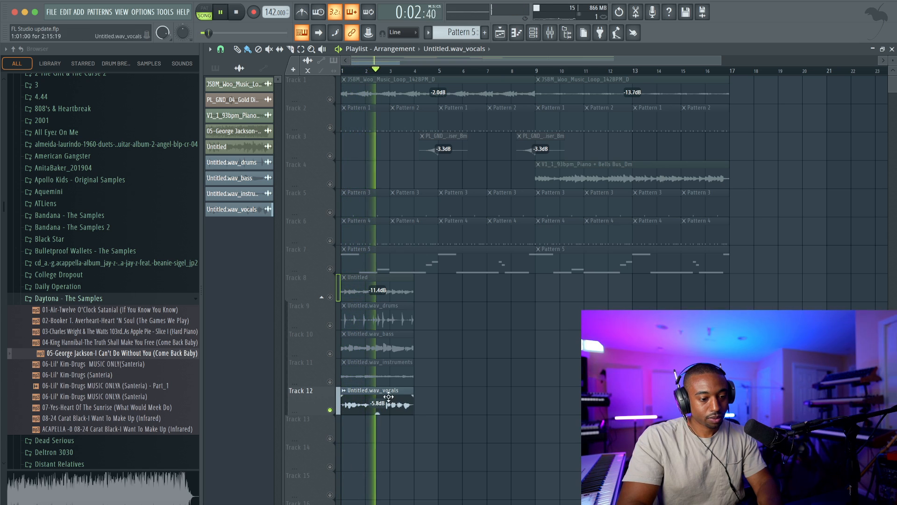
key("space")
Audition the bass stem on Track 10 and the drums stem on Track 9 in solo
right_click(330, 354)
key("space")
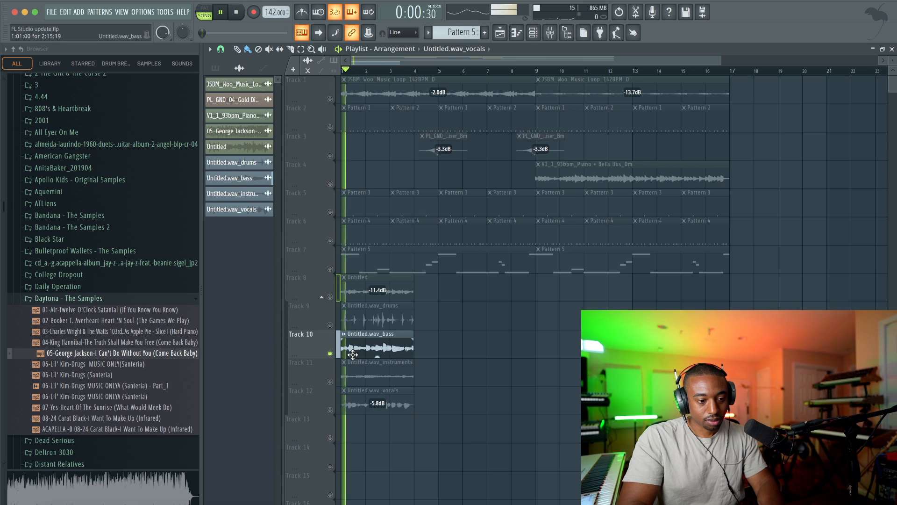
key("space")
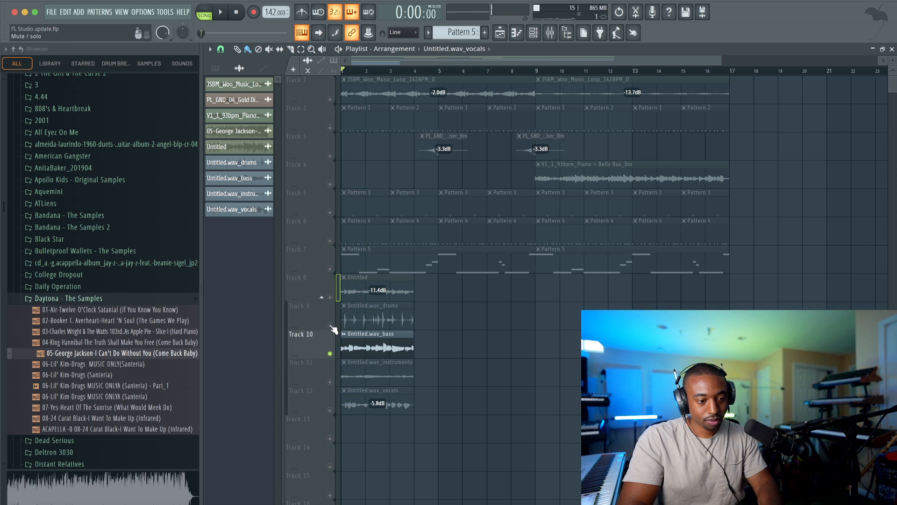
right_click(330, 325)
key("space")
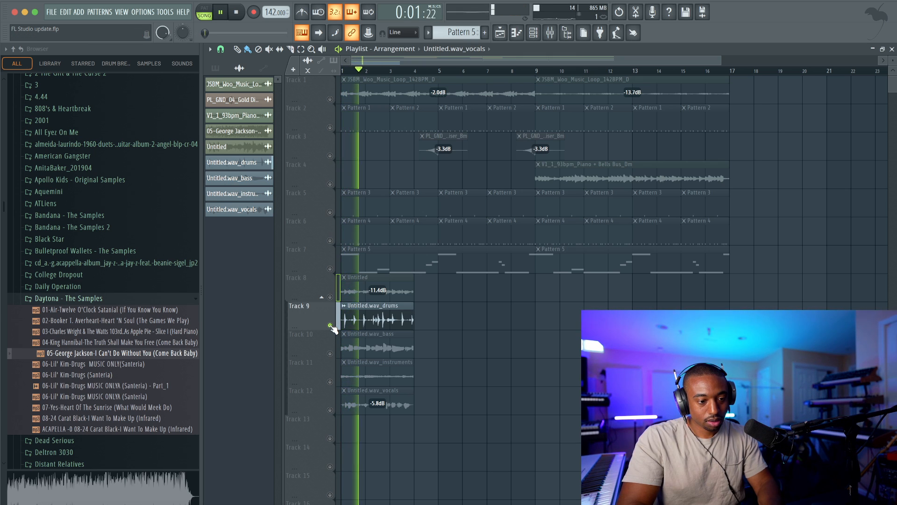
Unsolo the tracks, delete every chopped sample clip except the vocals stem, and keep that stem on Track 9 at -8.5 dB
right_click(330, 325)
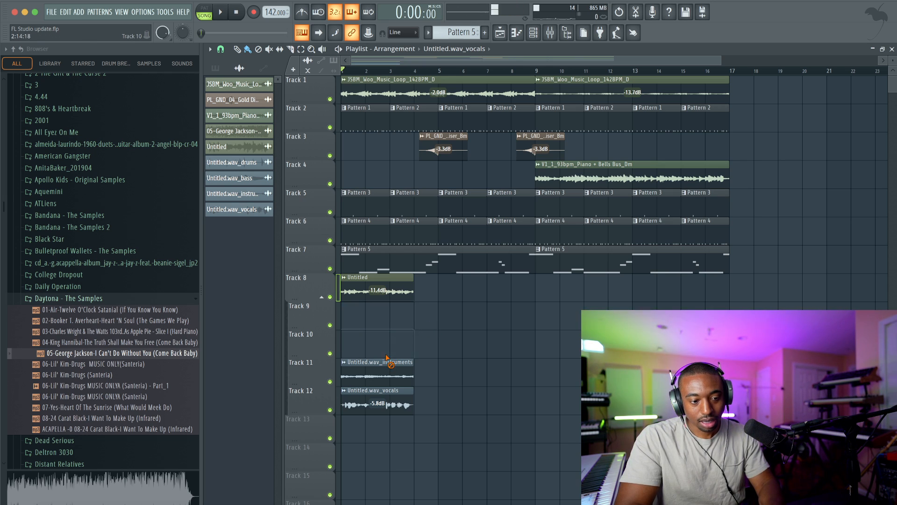
left_click_drag(364, 394, 364, 309)
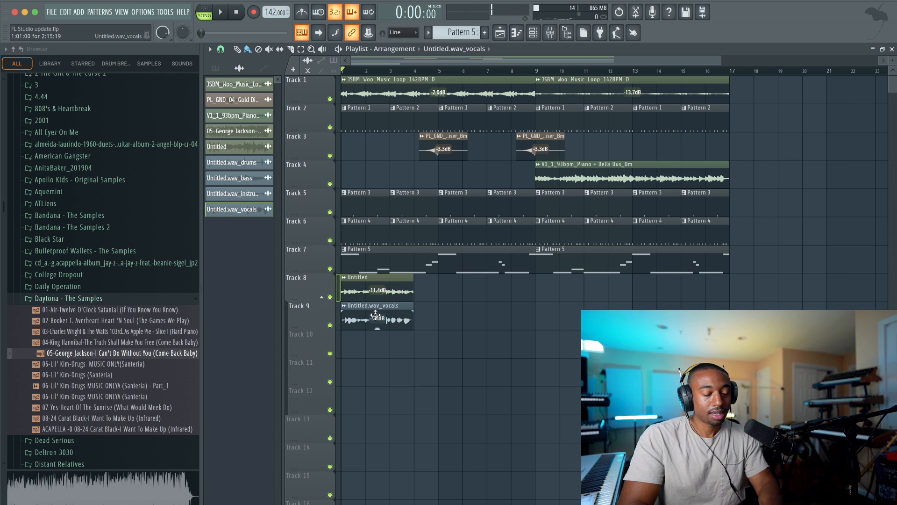
right_click(398, 292)
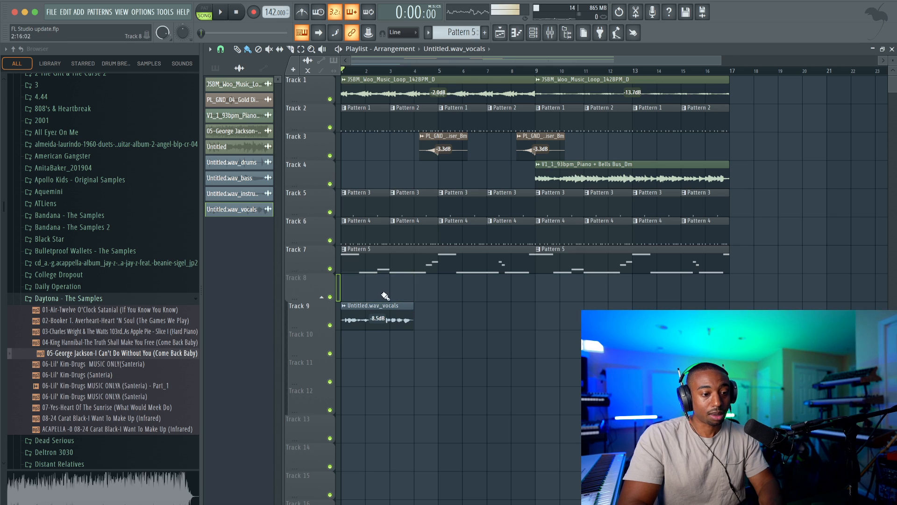
Move the vocals stem clip up to Track 8 at -9.8 dB and play it with the beat
left_click_drag(359, 305, 359, 276)
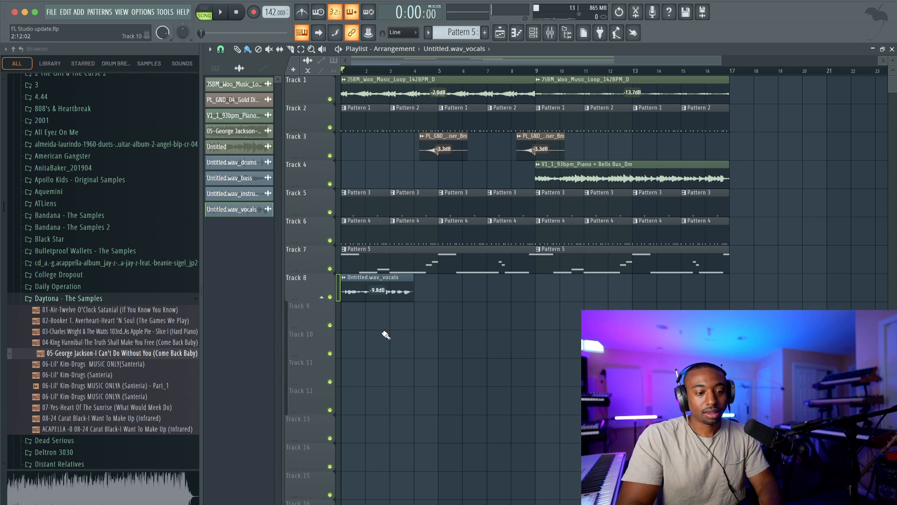
left_click(534, 33)
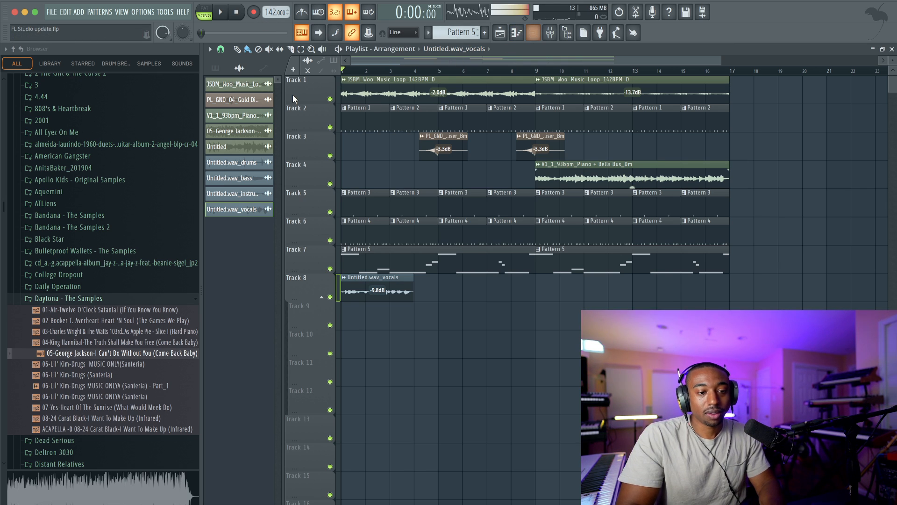
key("space")
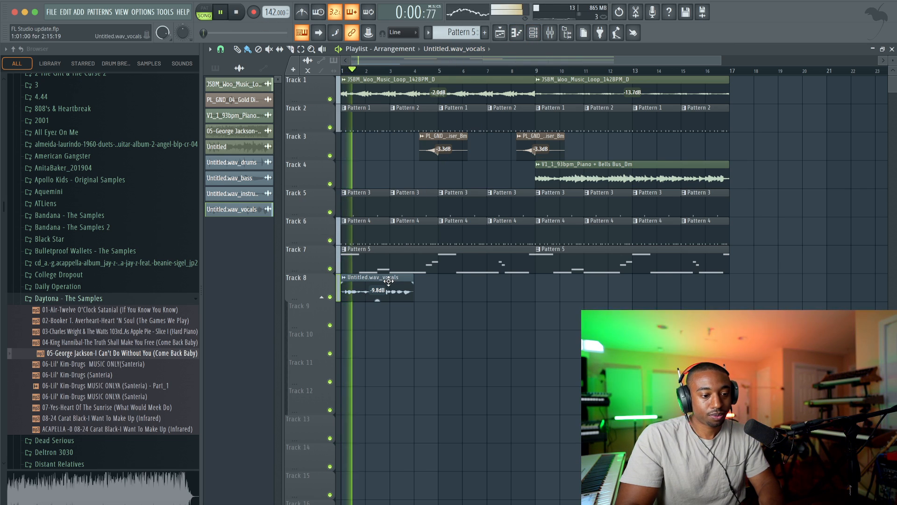
scroll(371, 281, "up", 2)
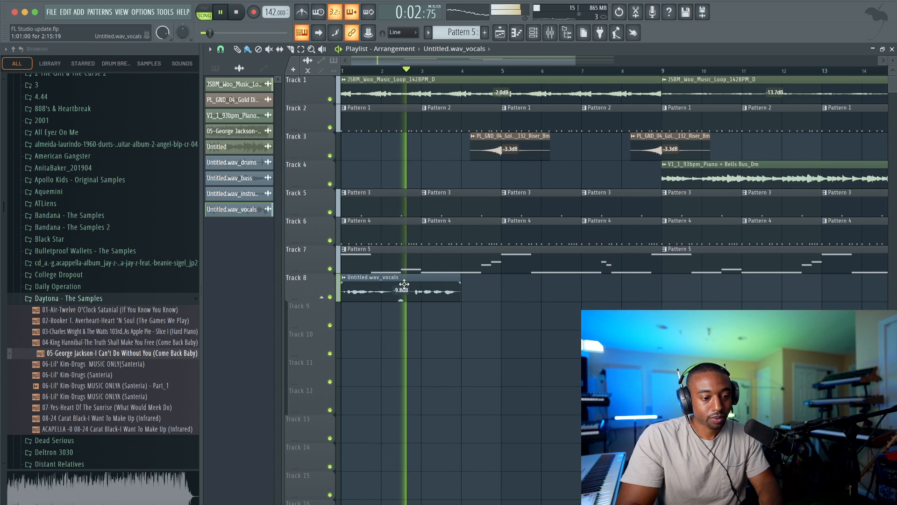
scroll(388, 284, "down", 3)
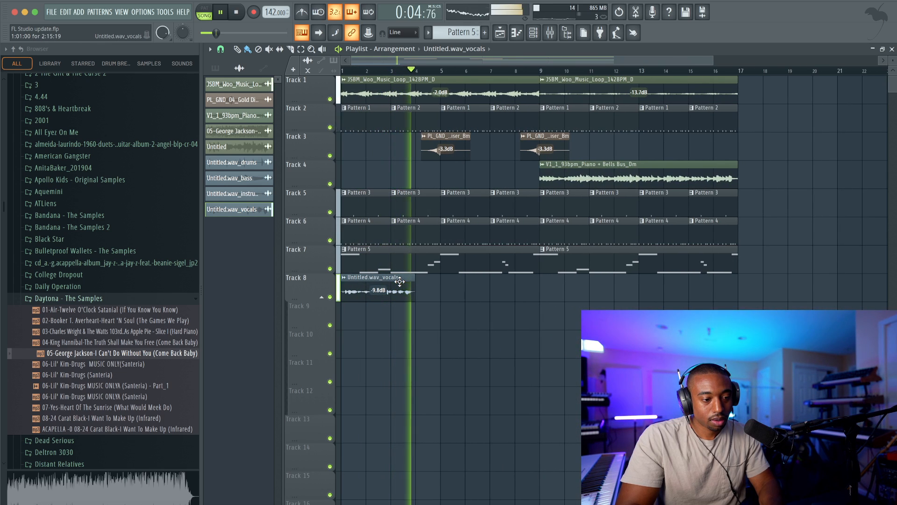
key("space")
Set the vocals clip to Stretch mode with a +500 cents pitch shift and audition it with the beat
double_click(407, 289)
left_click(462, 134)
left_click(469, 158)
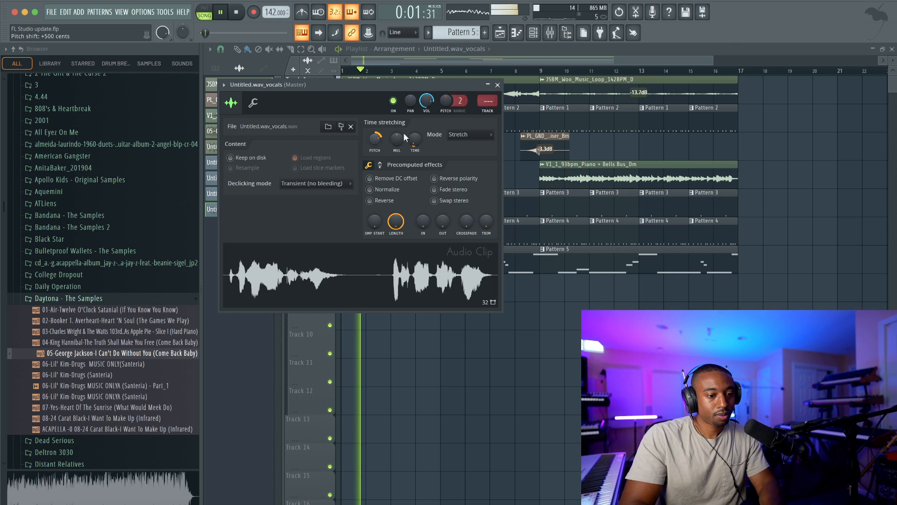
left_click(498, 85)
scroll(425, 336, "up", 3)
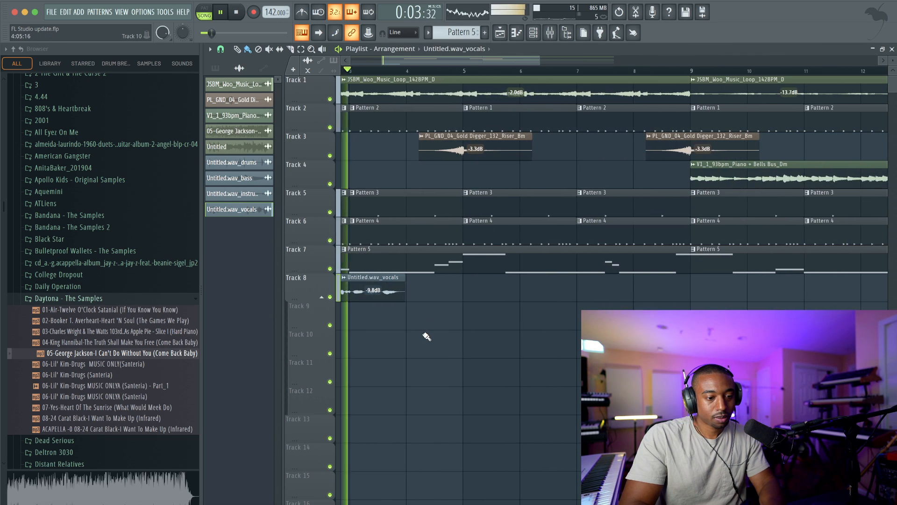
scroll(402, 322, "up", 2)
key("space")
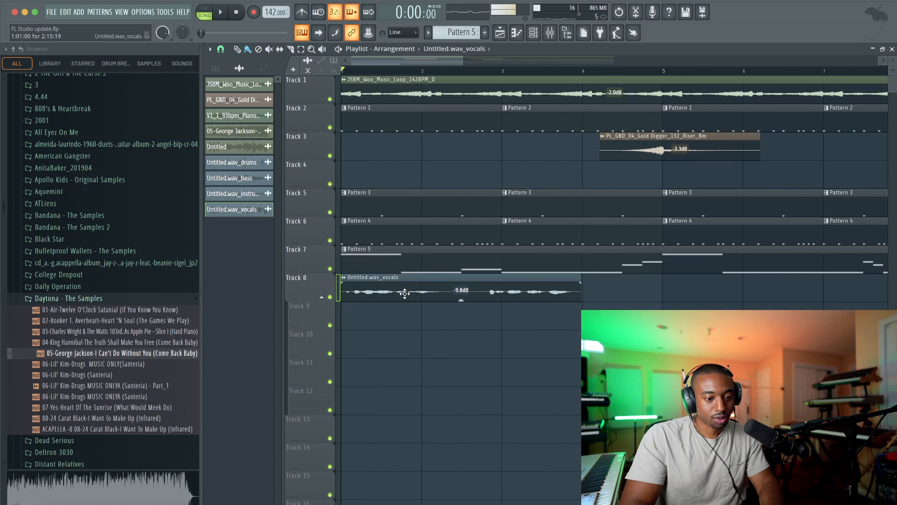
key("space")
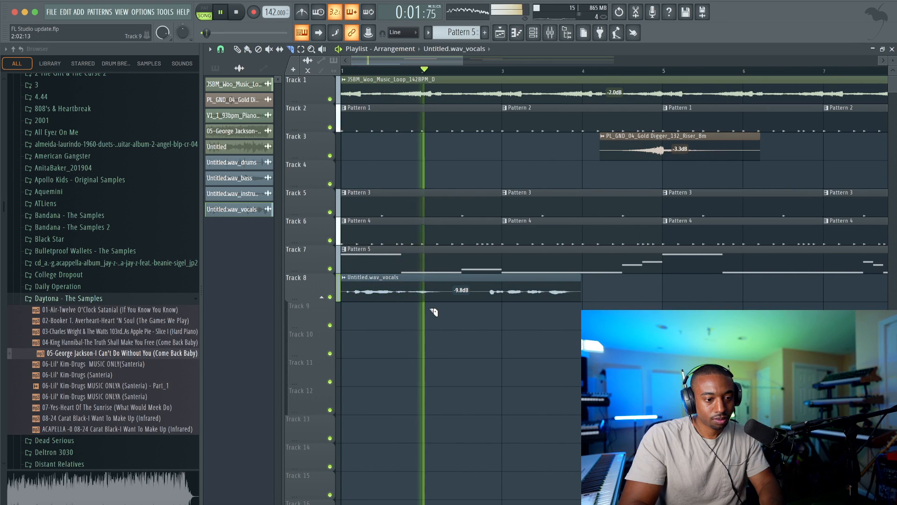
key("space")
Slice the Track 8 vocals clip in two places and delete the first and last pieces, keeping the short middle phrase
scroll(430, 309, "up", 2)
left_click(413, 295, "ctrl")
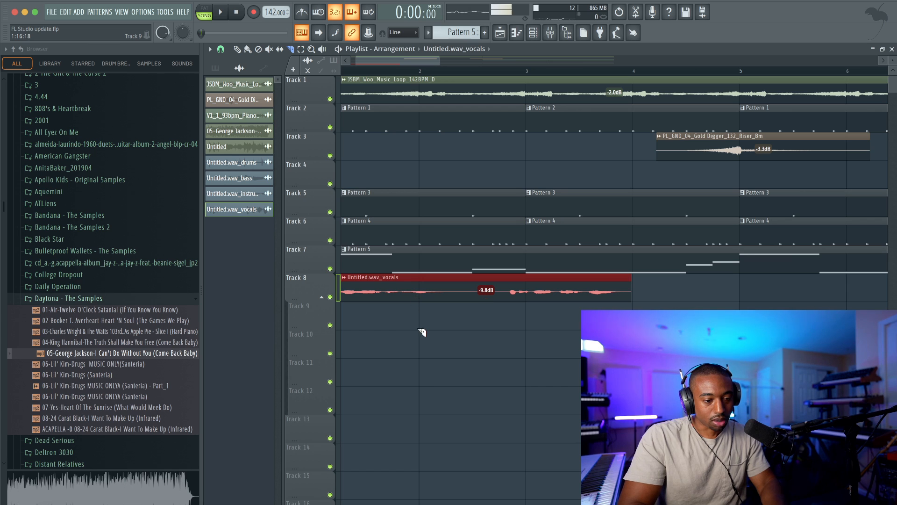
left_click(462, 298)
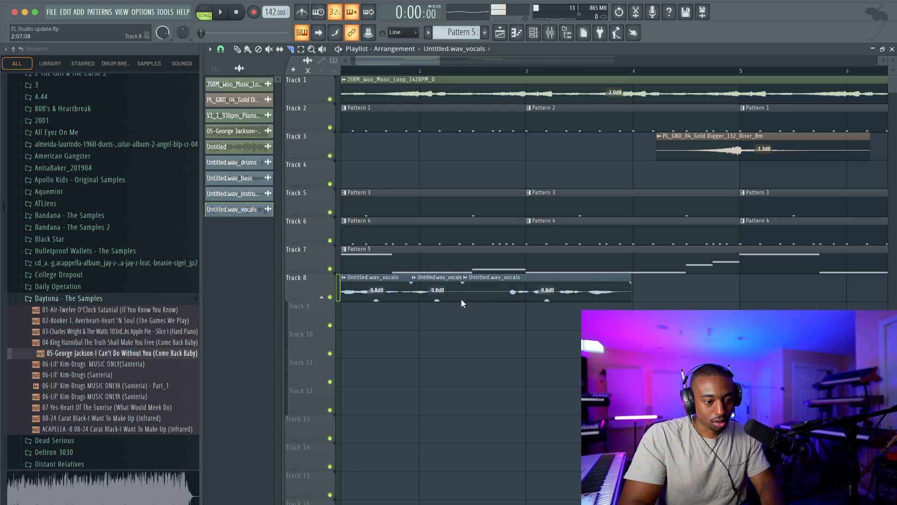
left_click(237, 50)
right_click(395, 290)
right_click(538, 290)
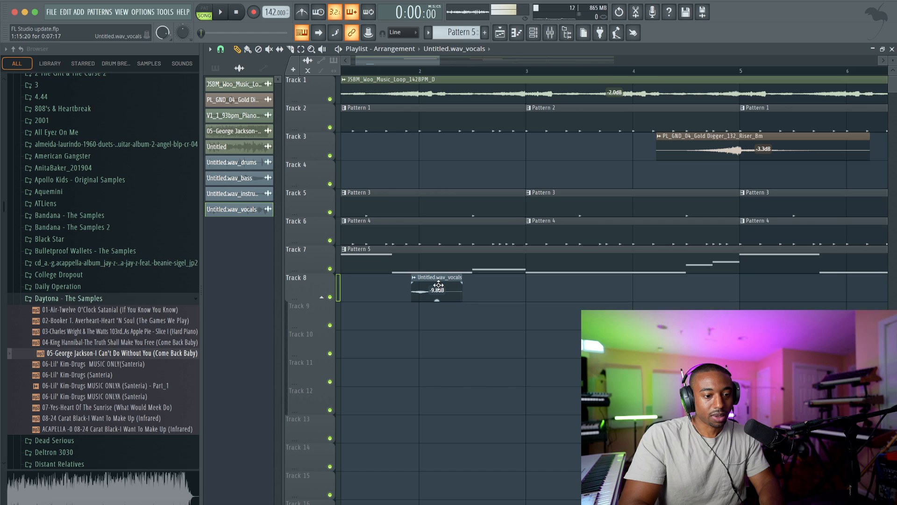
Move the kept vocal chop to the start of bar 1 and route its channel to mixer track 11
scroll(415, 289, "down", 3)
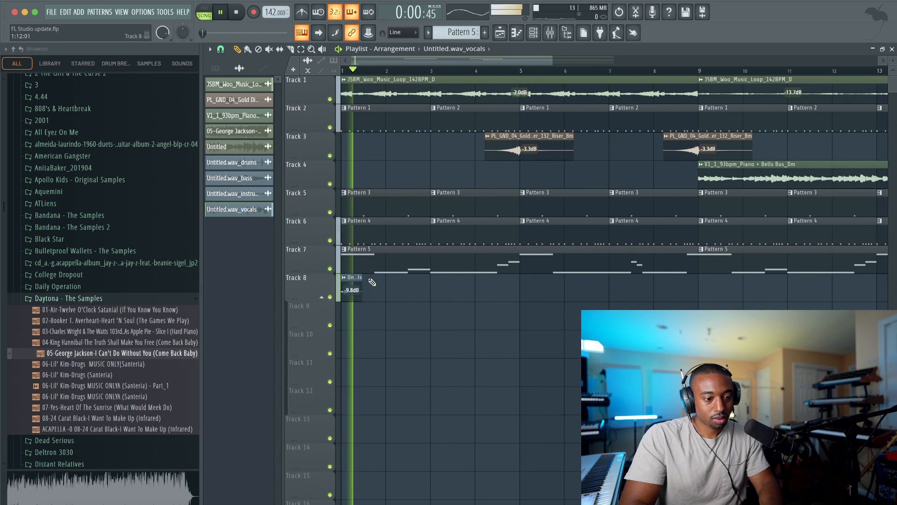
key("space")
double_click(351, 284)
key("ctrl+l")
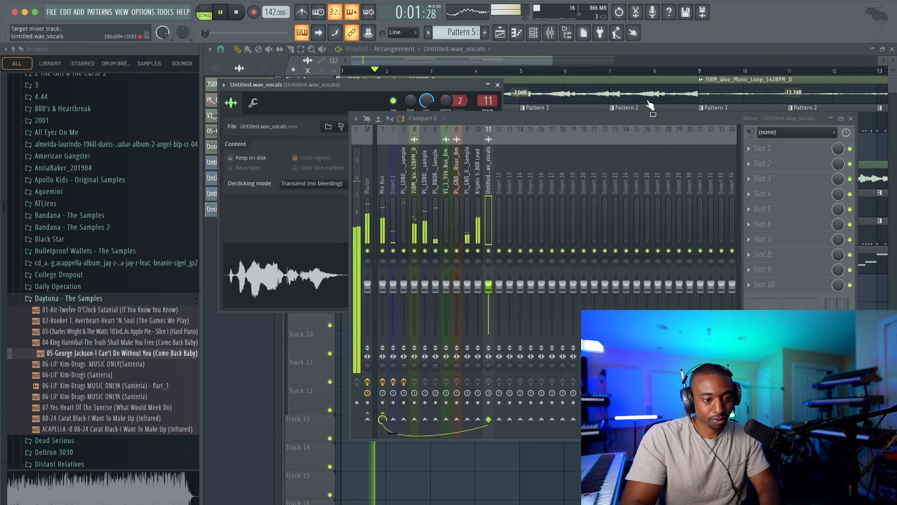
Add Fruity Reeverb 2 to the vocals mixer track with an 85% wet level and a longer decay, checking it in playback
left_click(801, 147)
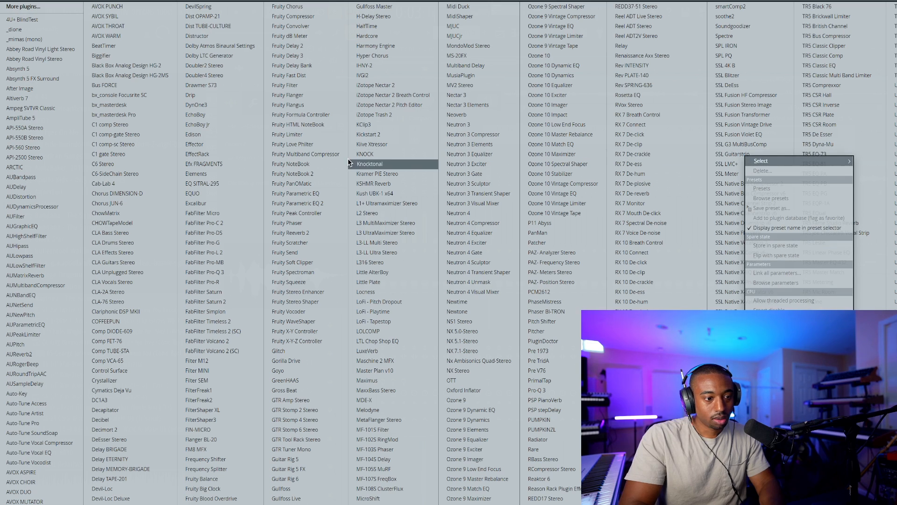
left_click(297, 233)
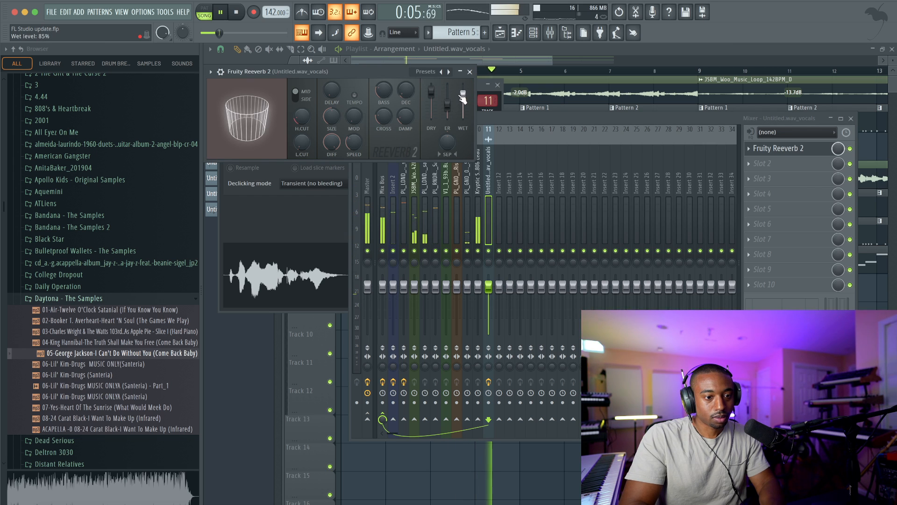
key("space")
key("space")
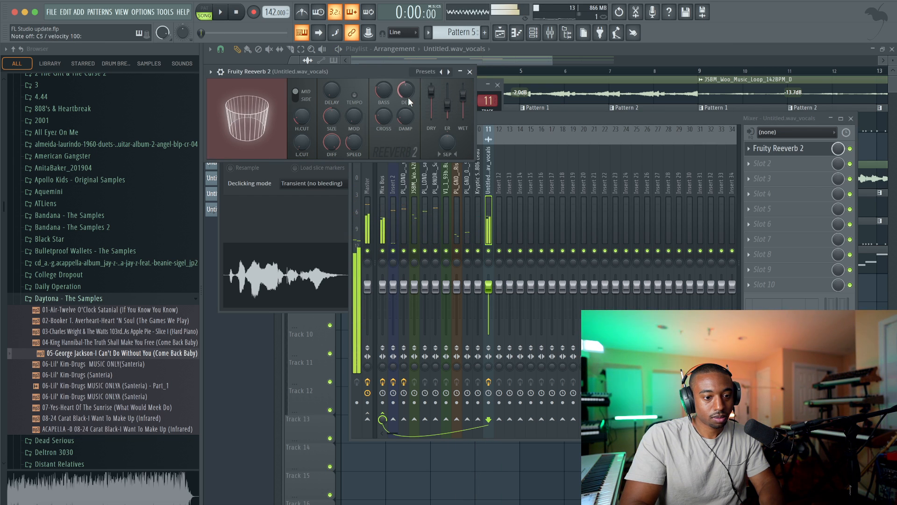
key("space")
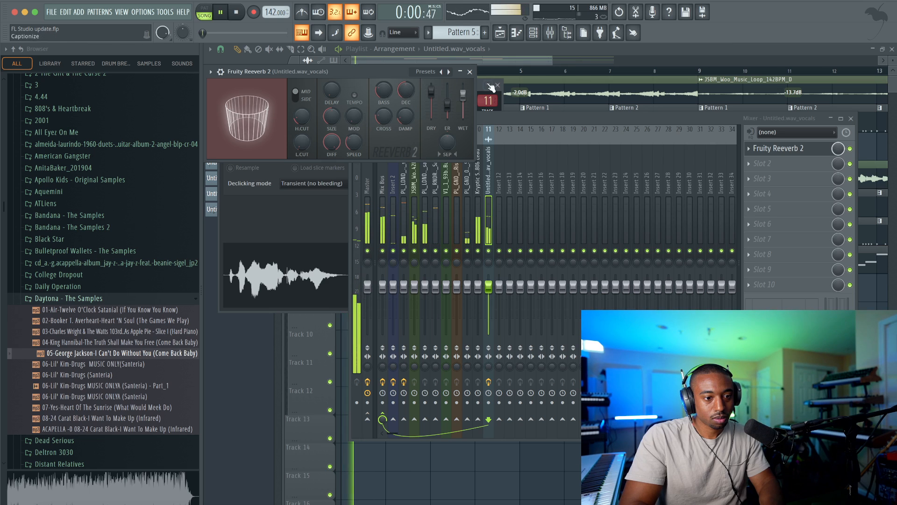
left_click(470, 71)
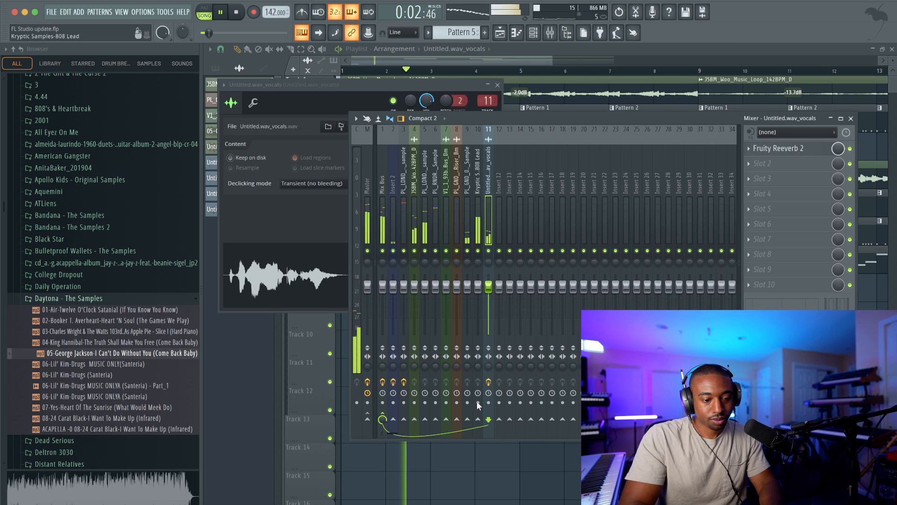
key("F12")
key("space")
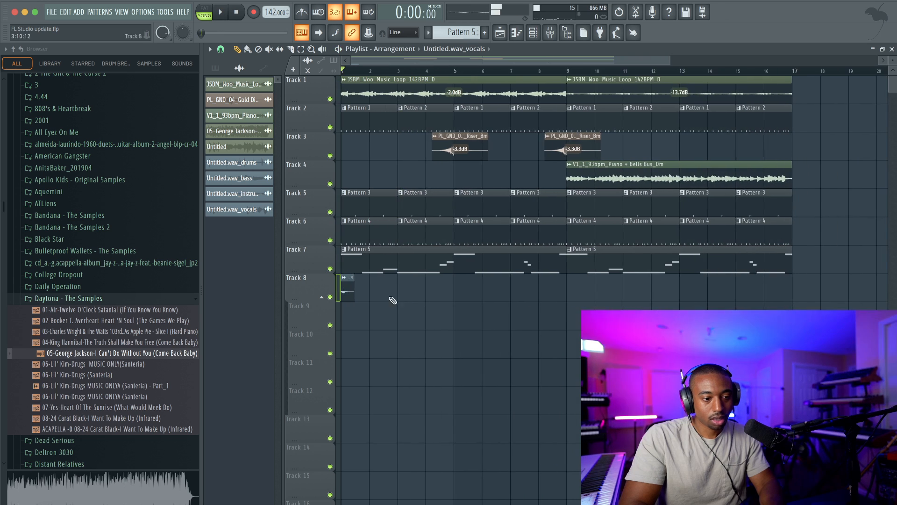
Select bars 1 to 8 on the timeline and consolidate Track 8 over that time selection
right_click(316, 286)
left_click(434, 413)
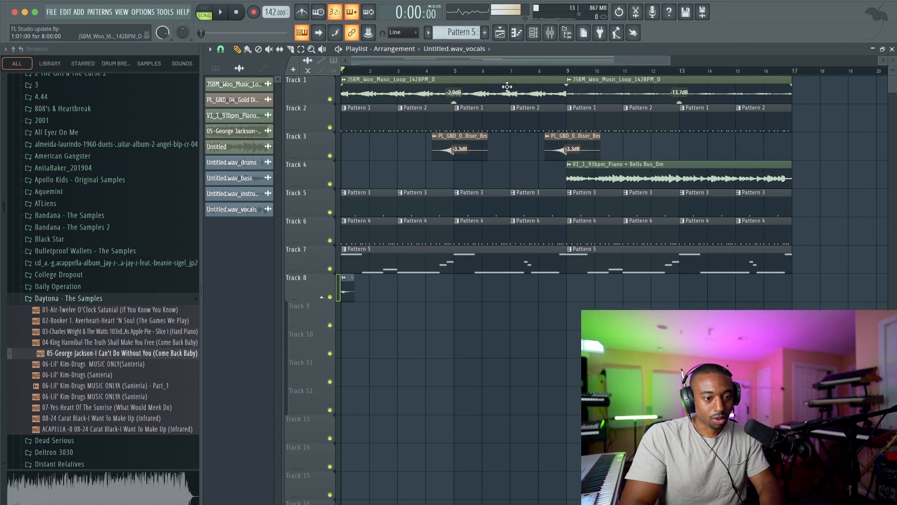
left_click_drag(572, 71, 314, 84)
right_click(391, 324)
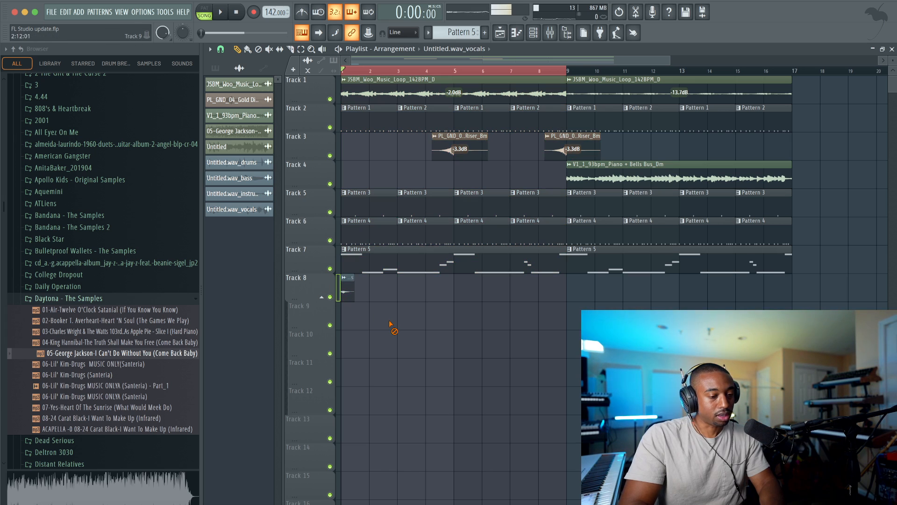
right_click(319, 281)
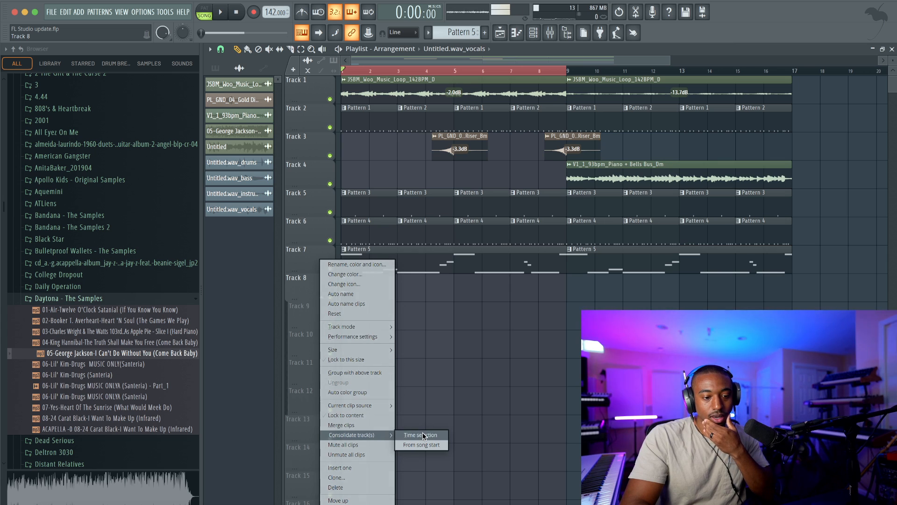
left_click(424, 436)
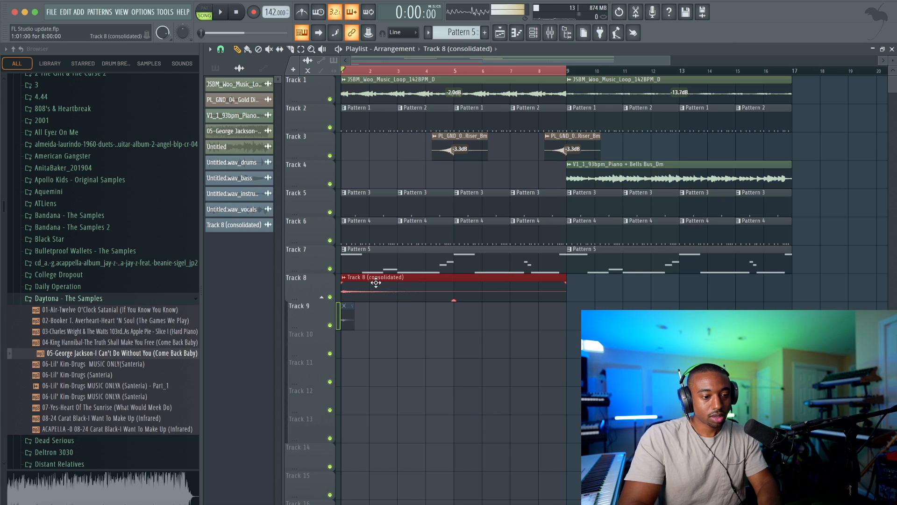
Move the consolidated vocal clip down to Track 10 and audition it with the beat
left_click_drag(369, 317, 366, 341)
key("space")
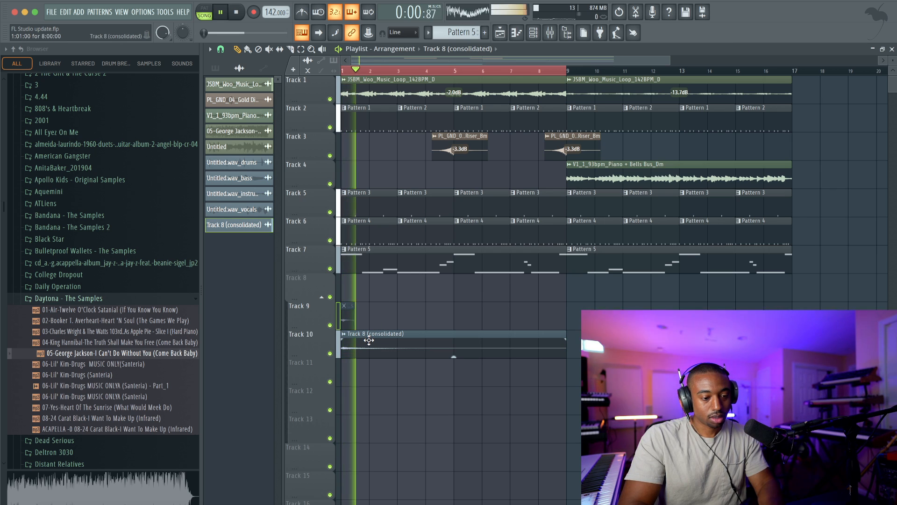
key("space")
scroll(361, 337, "up", 2)
scroll(363, 336, "down", 3)
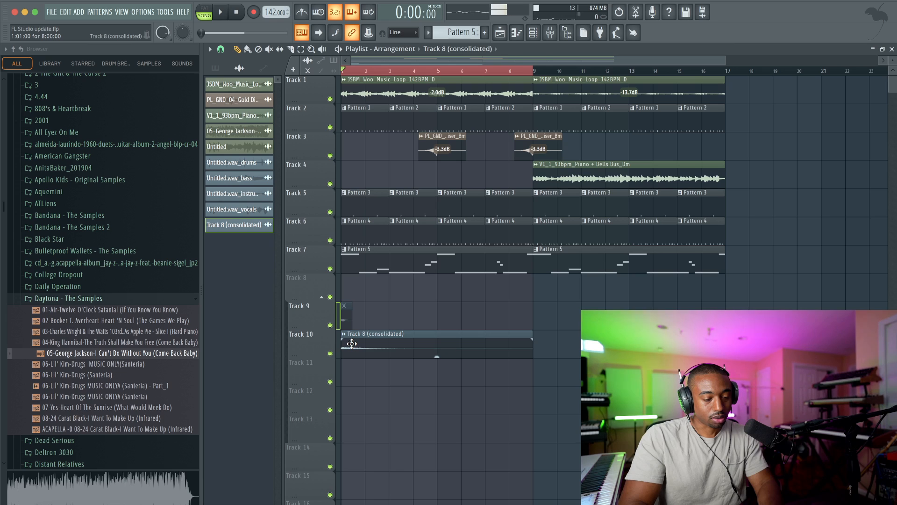
Make a unique, reversed copy of the consolidated vocal clip on Track 11, starting at bar 1
left_click_drag(355, 340, 392, 364)
left_click(392, 362)
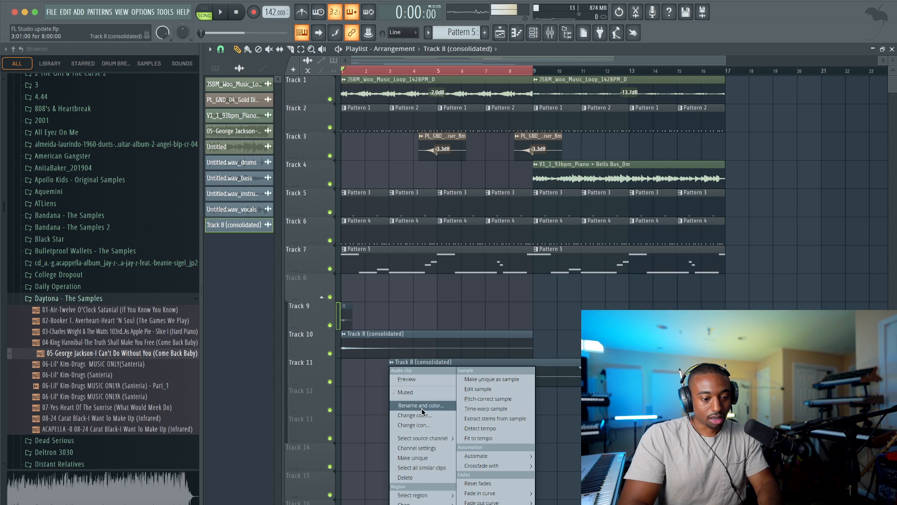
left_click(422, 458)
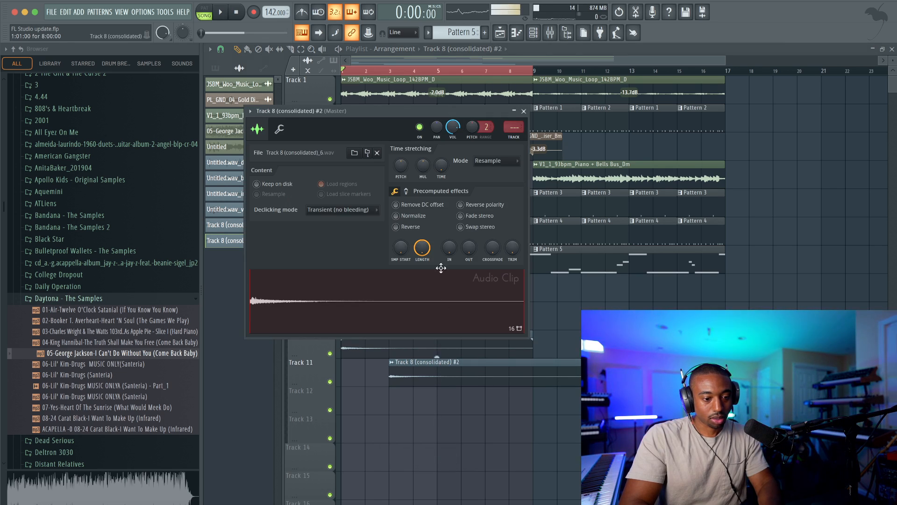
left_click(524, 111)
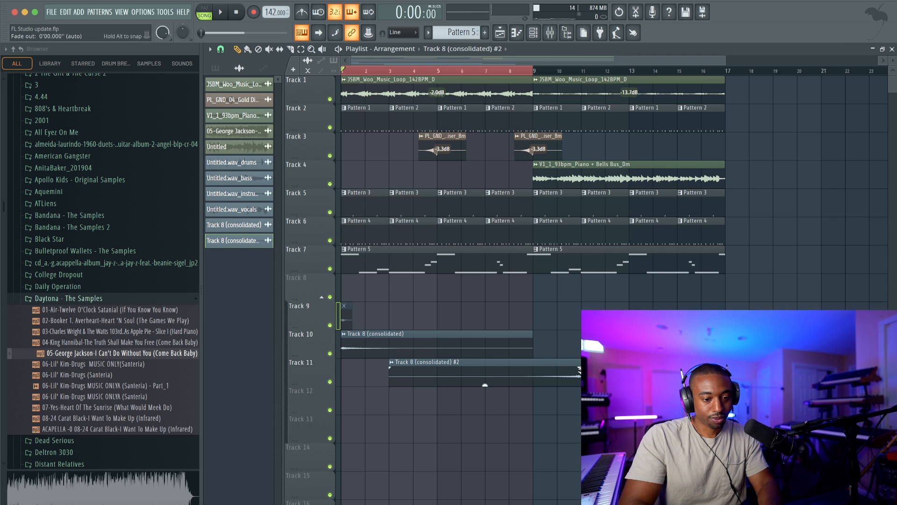
left_click_drag(560, 377, 542, 343)
Repeat the consolidated vocal clips on Tracks 10 and 11 from bar 9 and clear the time selection
key("space")
scroll(474, 372, "down", 2)
left_click(474, 305)
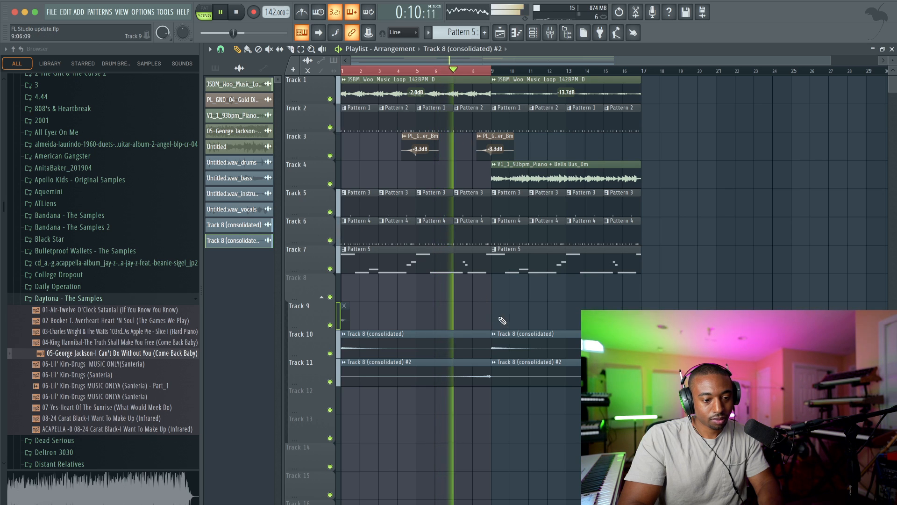
right_click(494, 71)
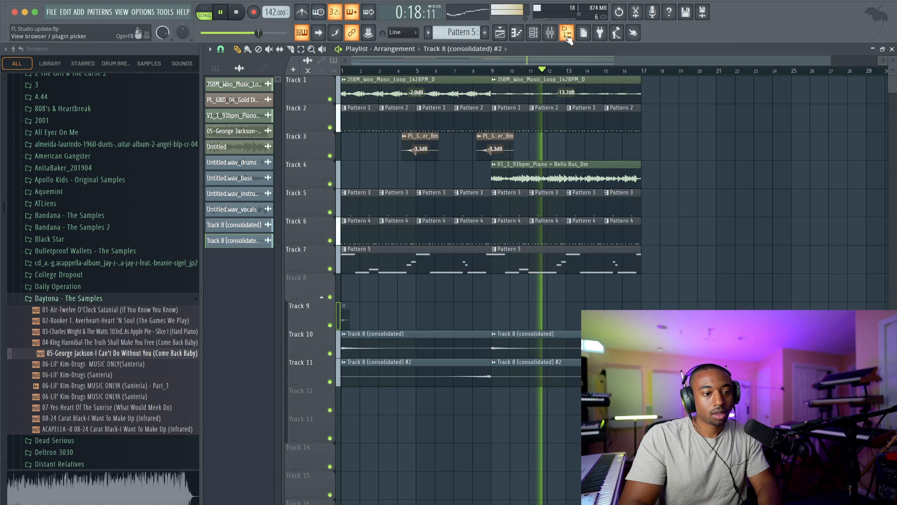
Hide the browser and lower the first JSBM_Woo_Music_Loop clip on Track 1 to -3.1 dB during playback
key("alt+F8")
key("space")
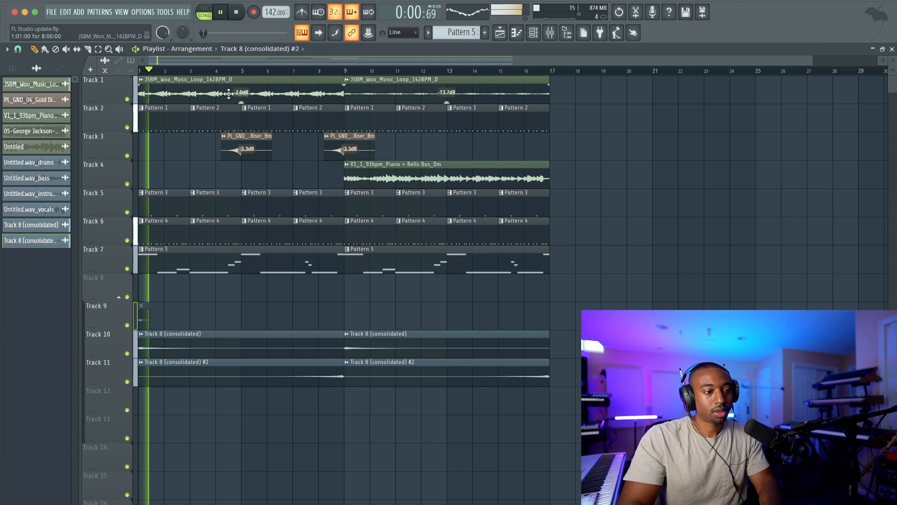
left_click_drag(241, 96, 243, 100)
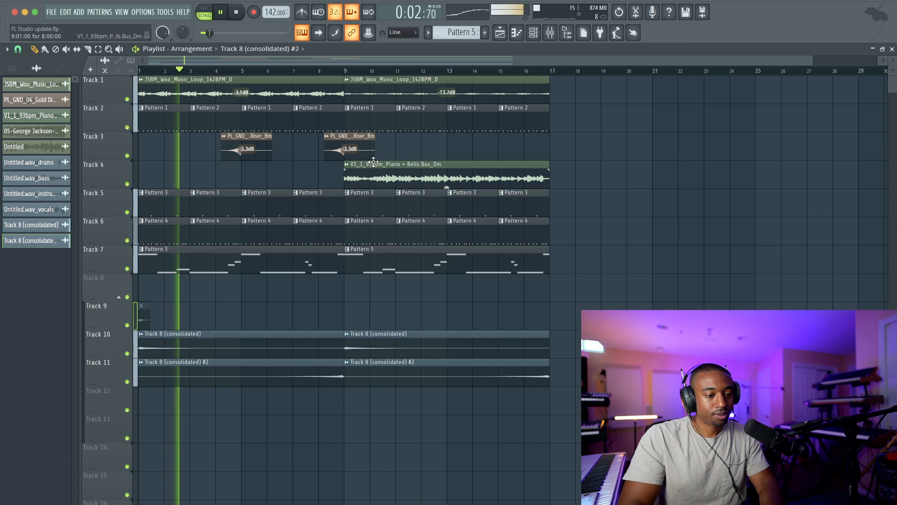
Show all channels in the channel rack and inspect the sample settings of PL_LDND_02_rim_sample during playback
left_click(534, 32)
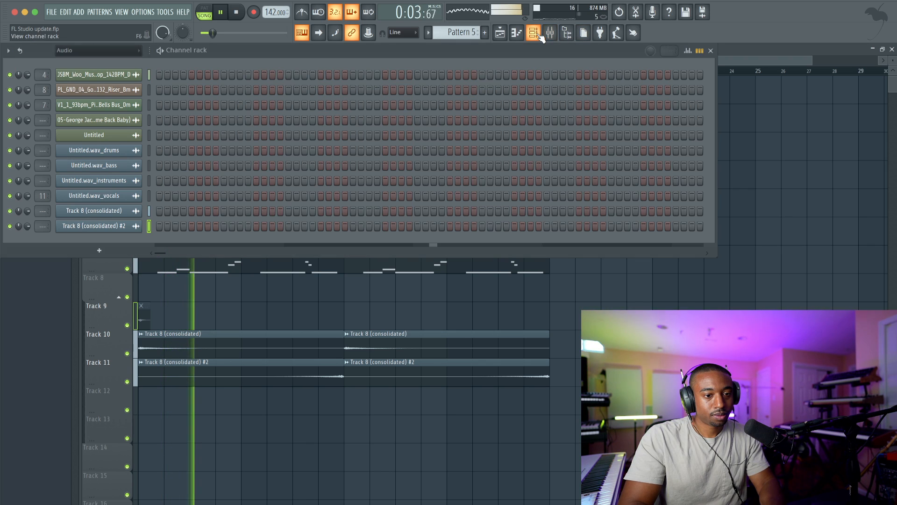
left_click(104, 53)
left_click(99, 57)
left_click(127, 122)
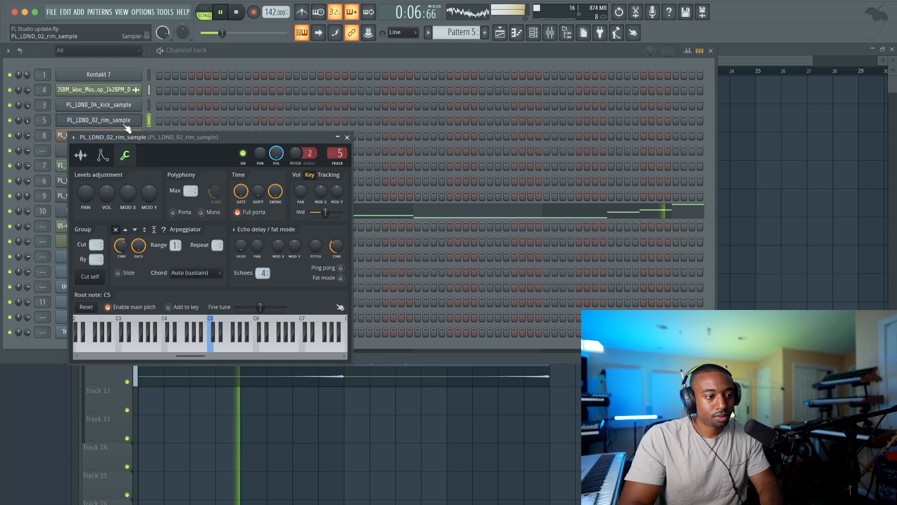
left_click(81, 156)
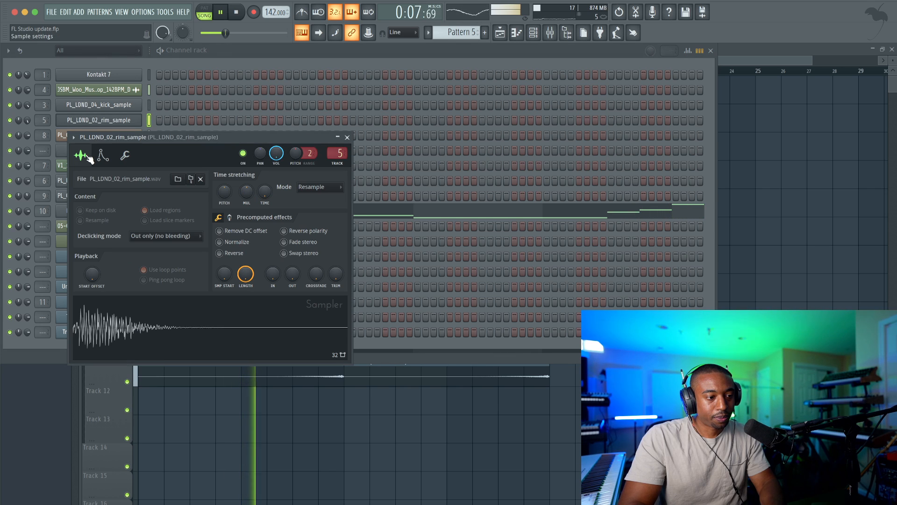
left_click(347, 138)
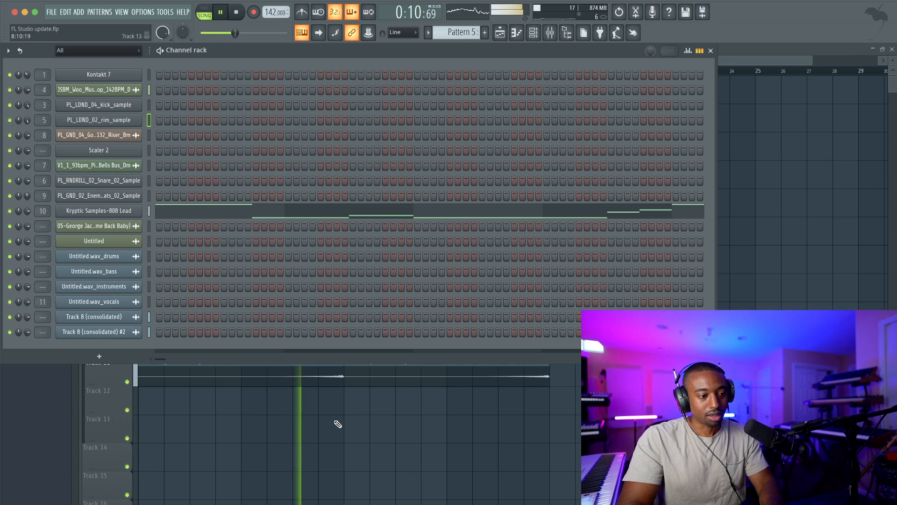
right_click(203, 408)
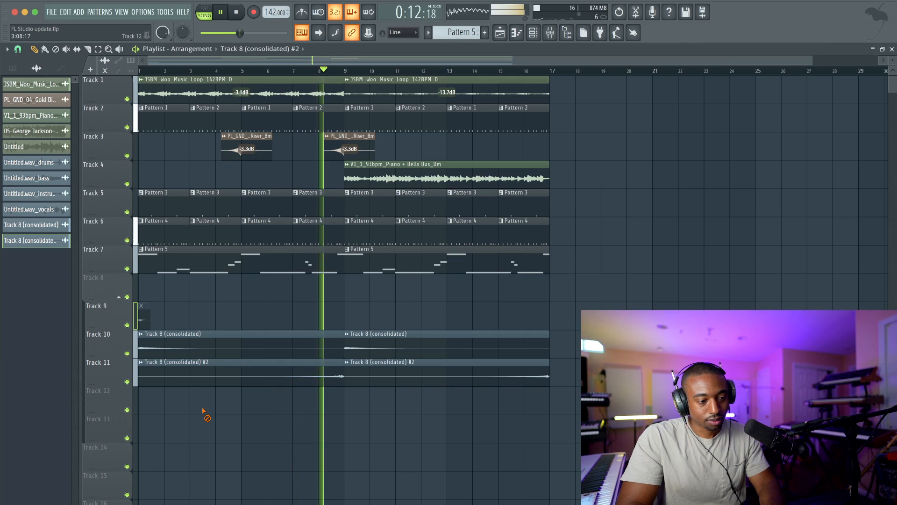
Route the consolidated vocal clip to mixer track 12 and its reversed copy to mixer track 13
double_click(195, 345)
key("F9")
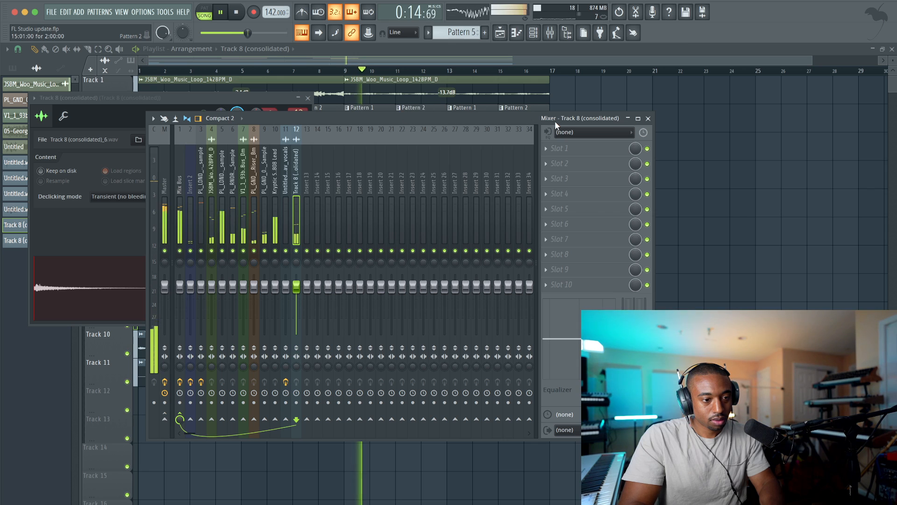
left_click(679, 147)
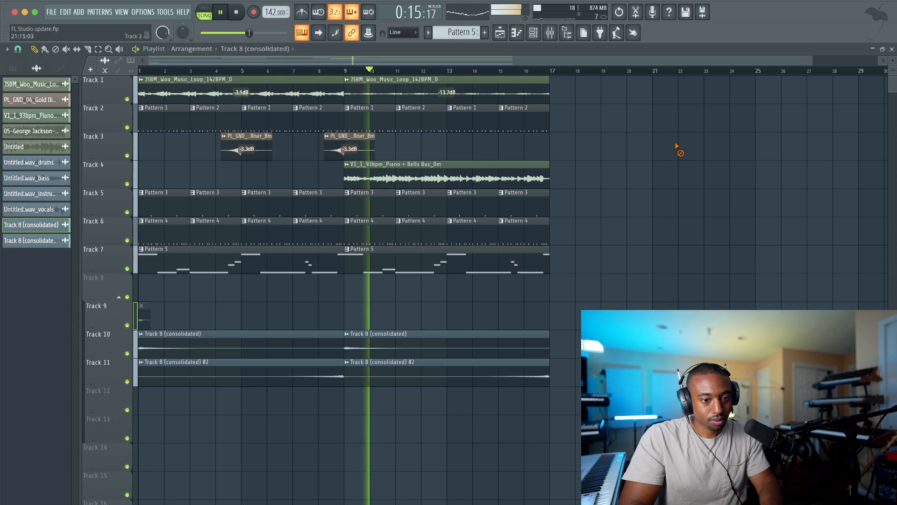
double_click(321, 369)
key("F9")
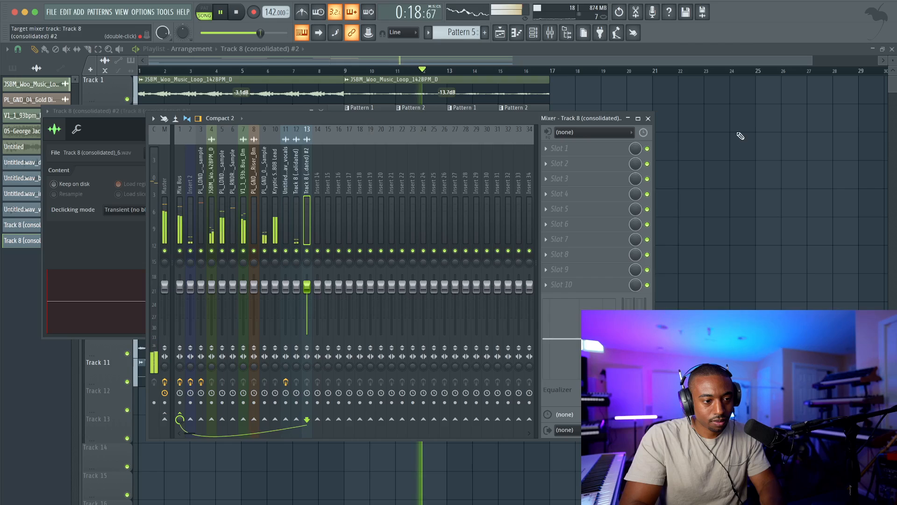
left_click(761, 146)
Replace Fruity soft clipper with KClip3 in the first effect slot of the Mix Bus mixer track
left_click(549, 34)
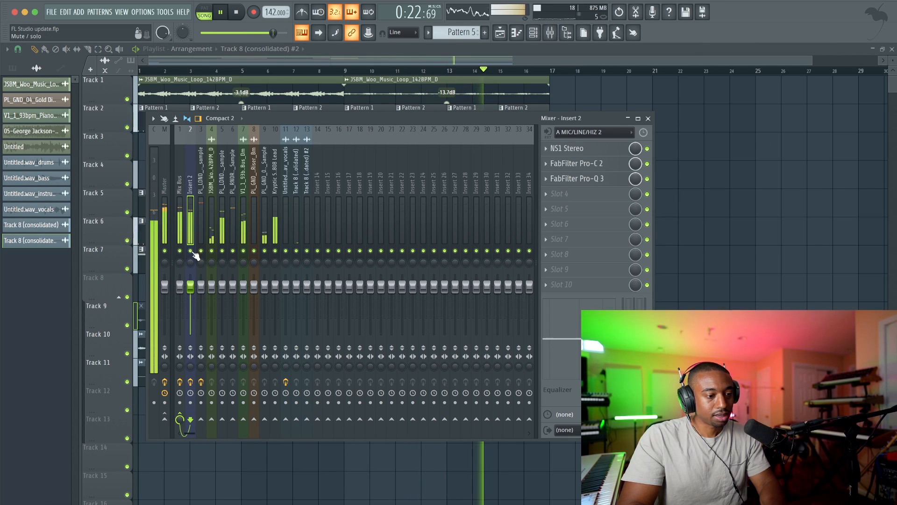
left_click(180, 203)
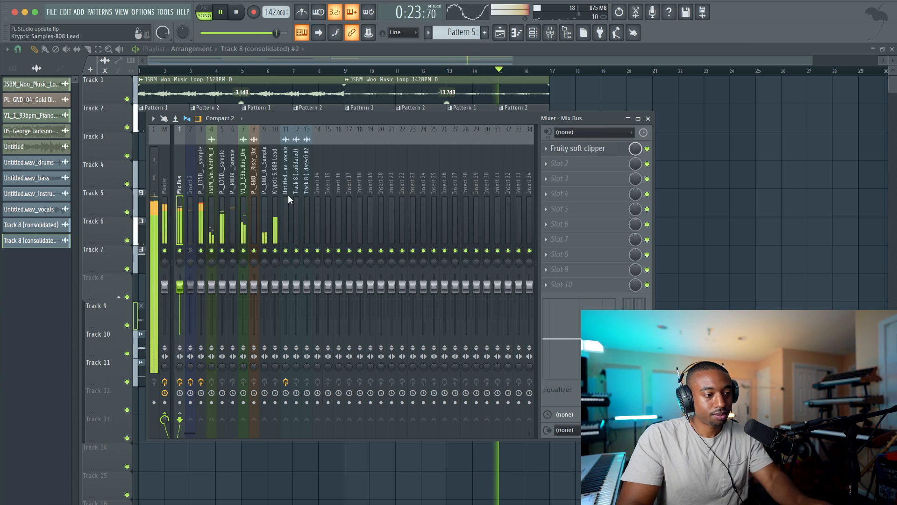
left_click(560, 163)
mouse_move(561, 162)
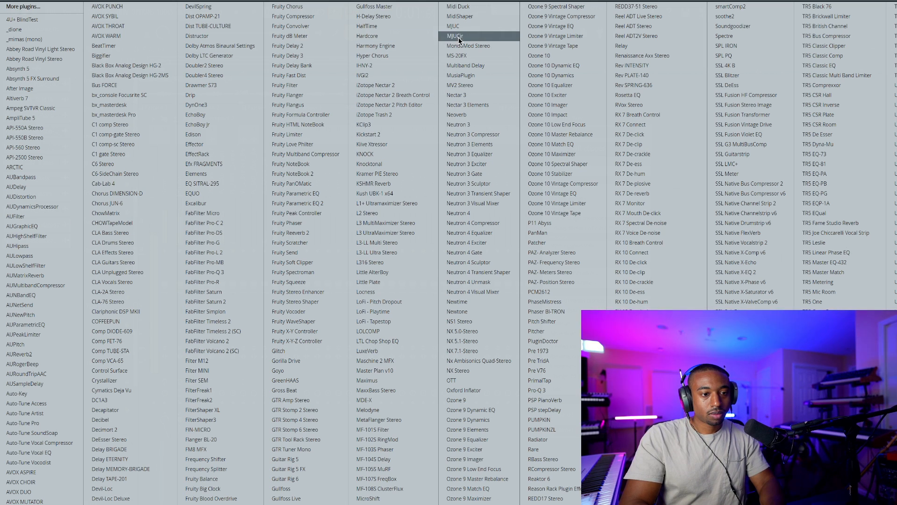
left_click(397, 124)
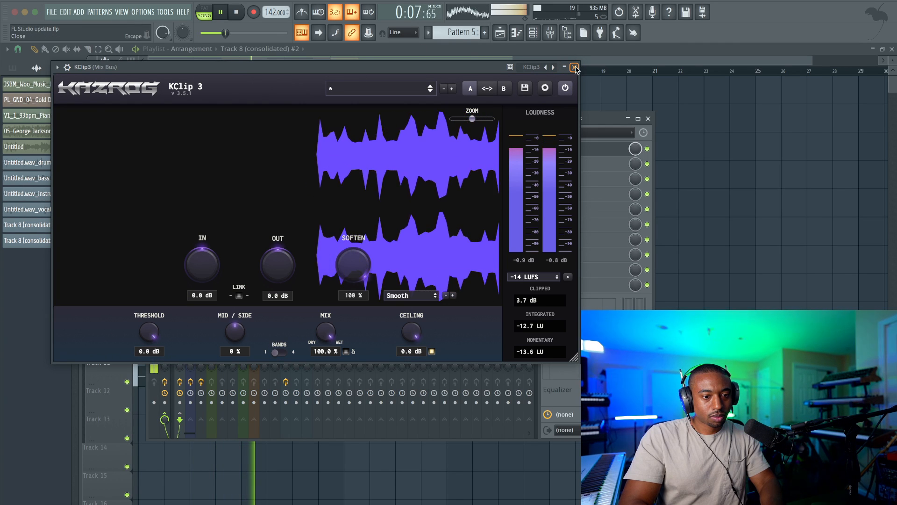
key("Escape")
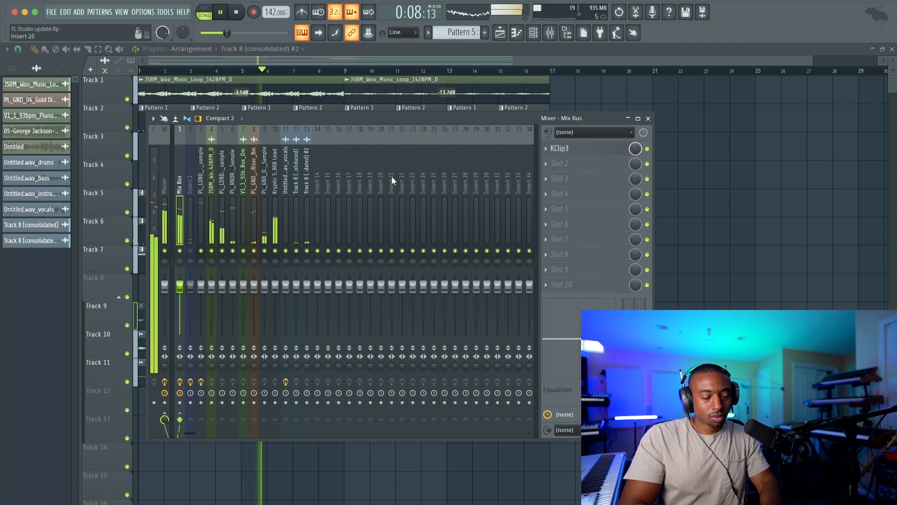
Load ARCTIC into the second effect slot of the Mix Bus and check the audio device settings
left_click(561, 161)
left_click(23, 176)
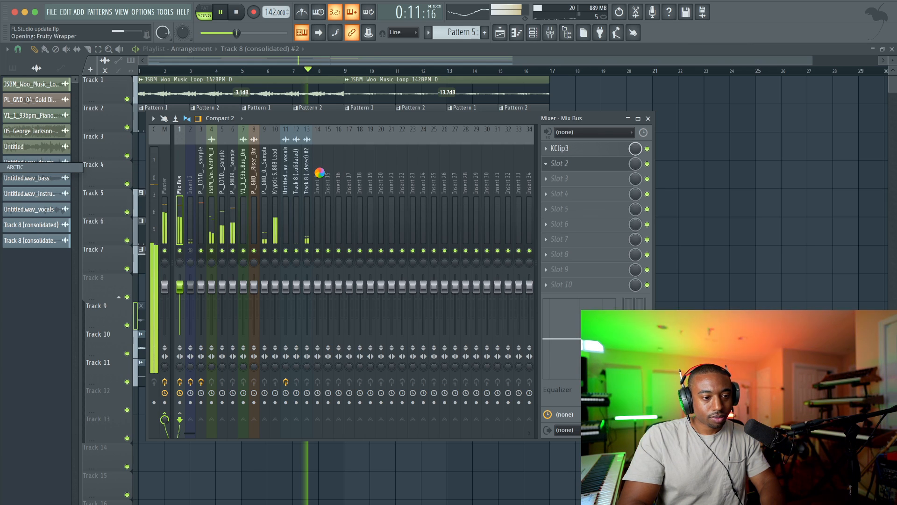
left_click(143, 14)
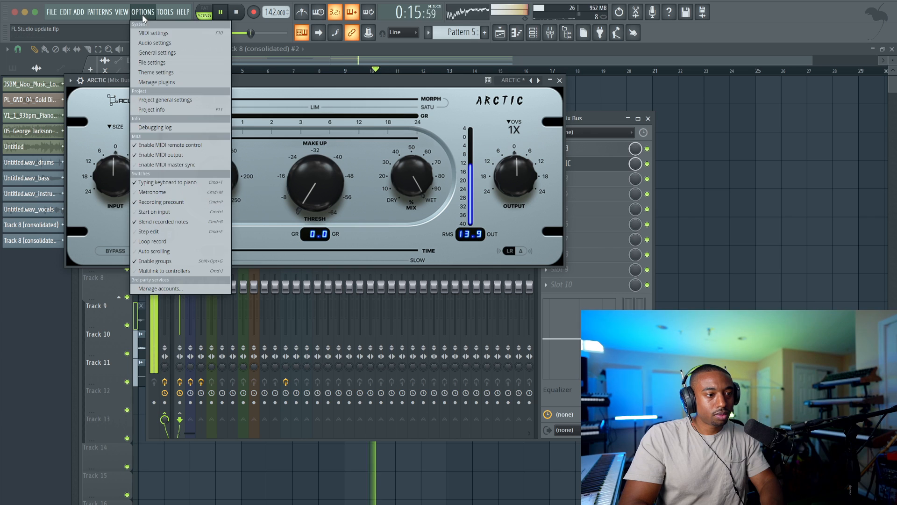
left_click(154, 43)
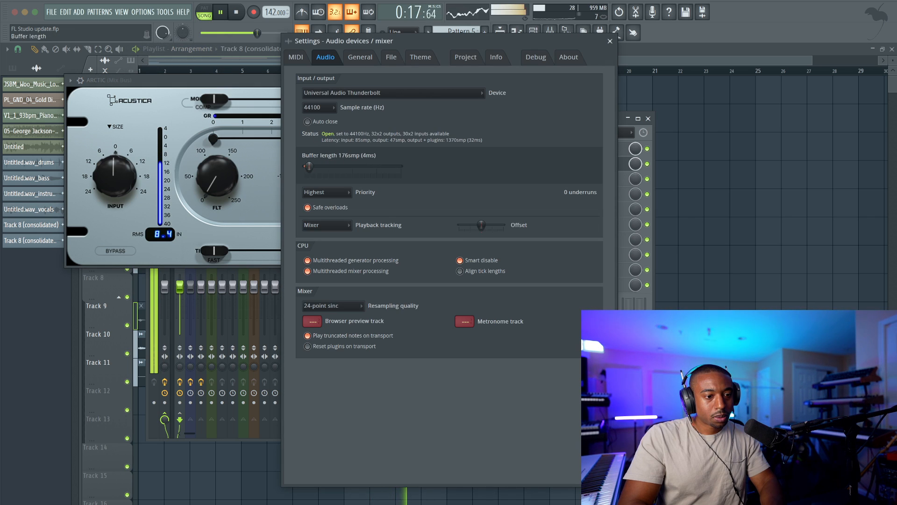
left_click(610, 40)
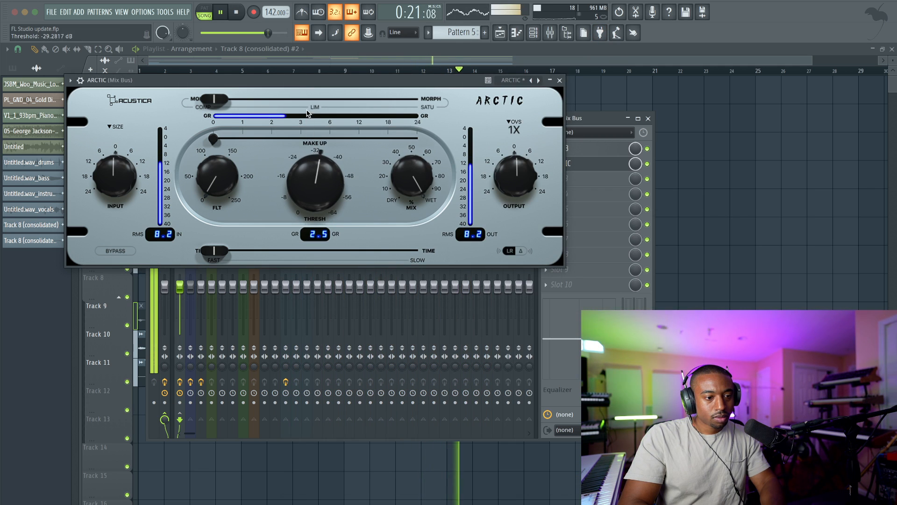
Try a heavier ARCTIC setting with threshold about -18.3 dB, input 0.65 and output 0.60, and test the morph control
left_click_drag(317, 185, 317, 174)
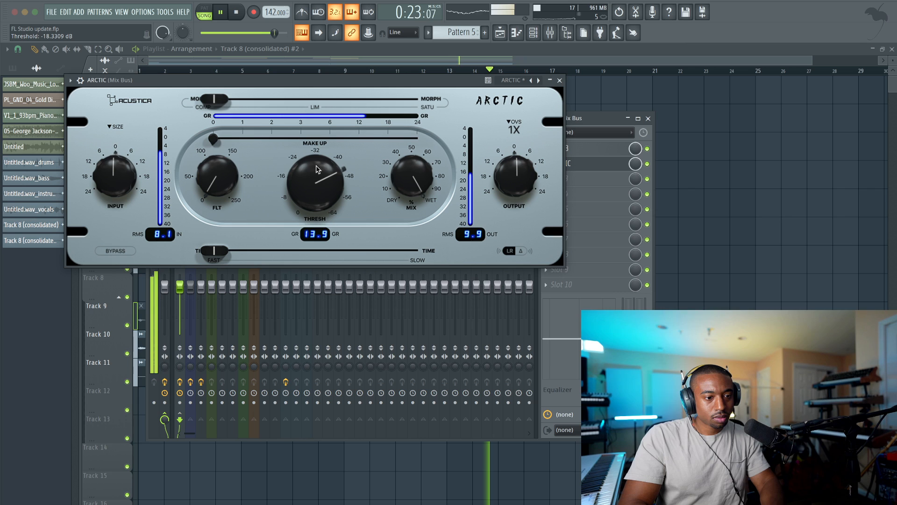
left_click_drag(113, 187, 113, 176)
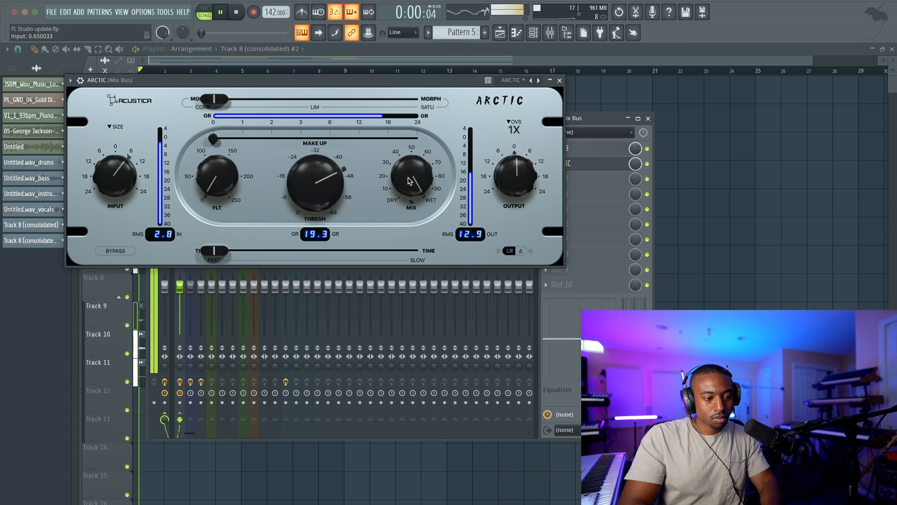
left_click_drag(517, 171, 519, 161)
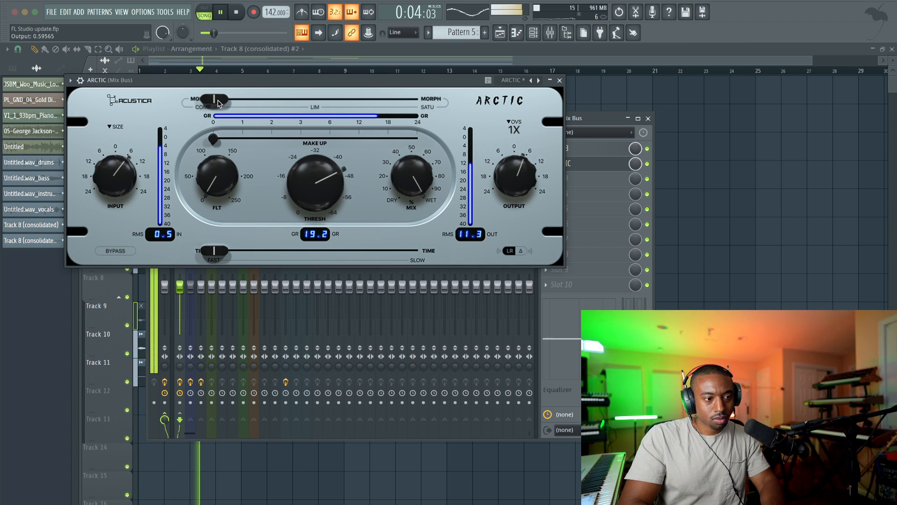
left_click_drag(214, 99, 409, 101)
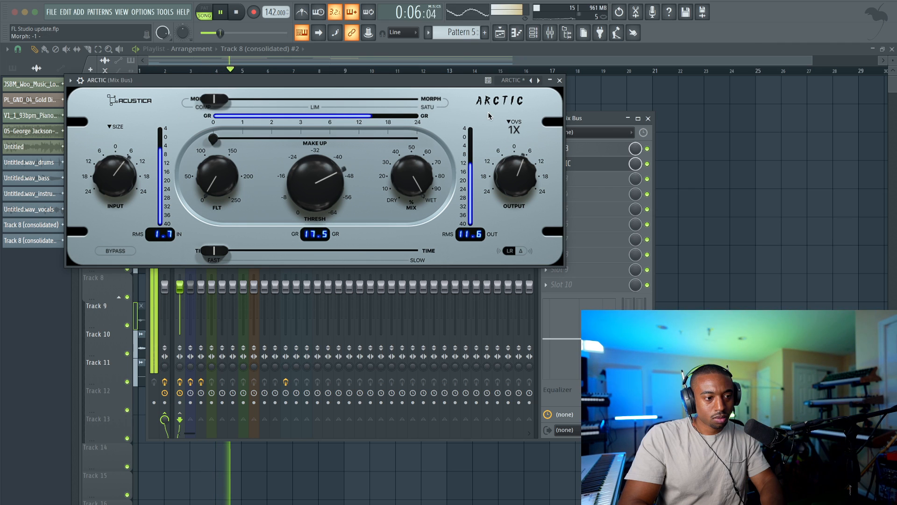
Reset ARCTIC's input to 0.5 and set its threshold to about -29.5 dB and output to about 0.55 during playback
left_click_drag(308, 154, 308, 195)
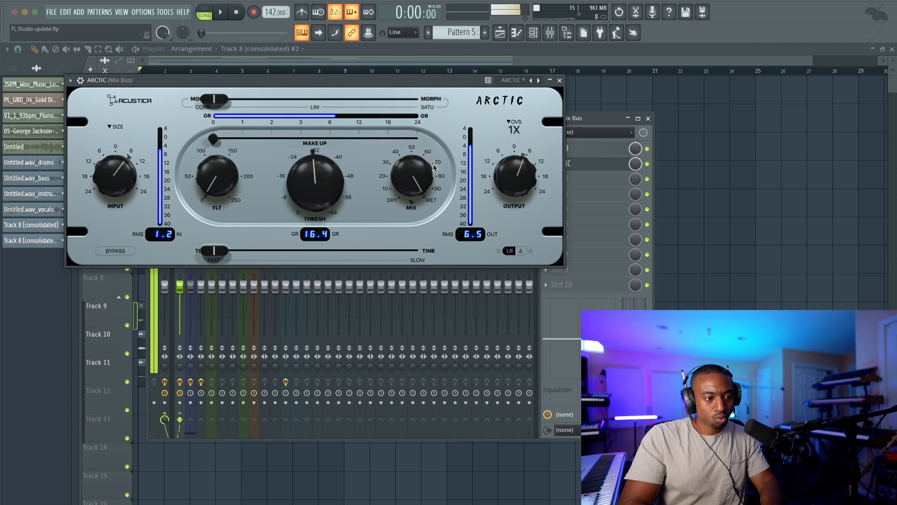
key("space")
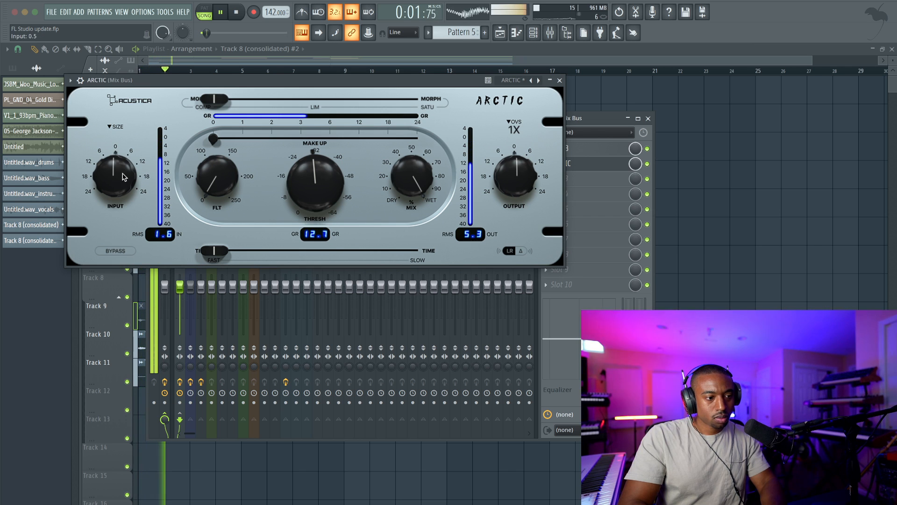
double_click(121, 174)
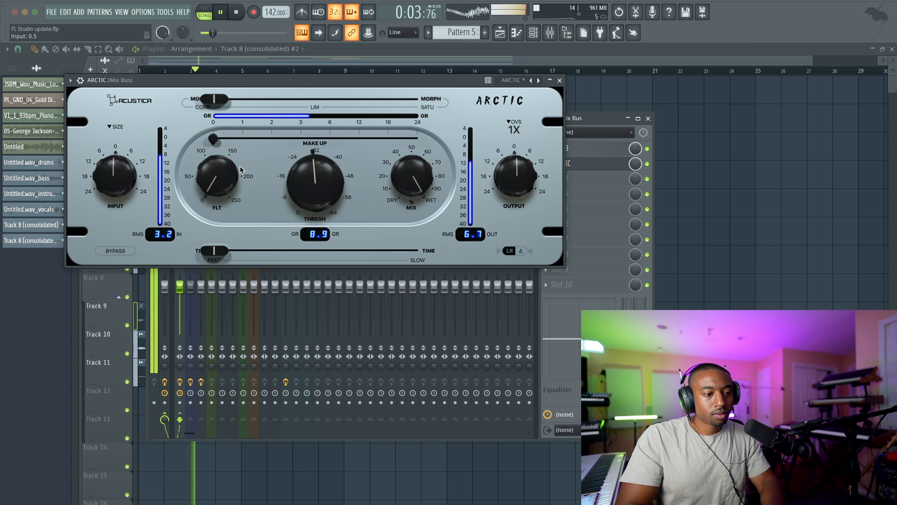
left_click_drag(329, 183, 329, 178)
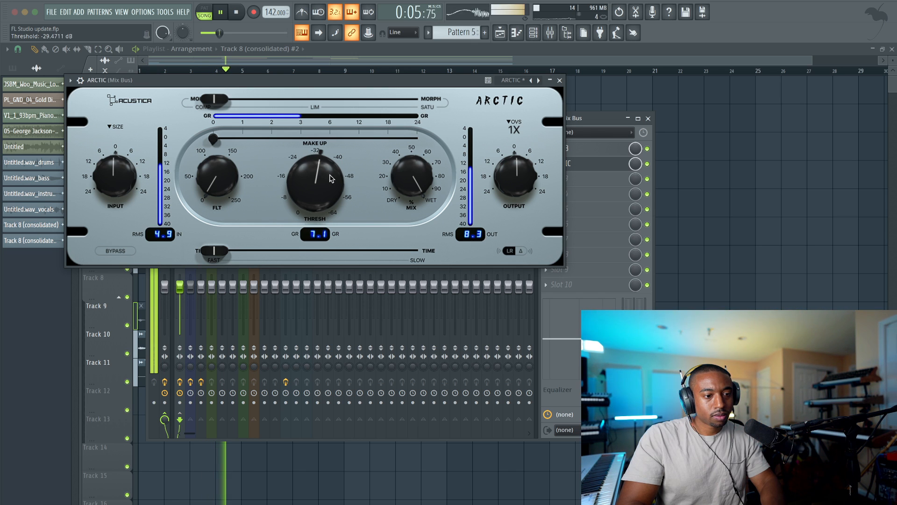
left_click_drag(515, 175, 515, 169)
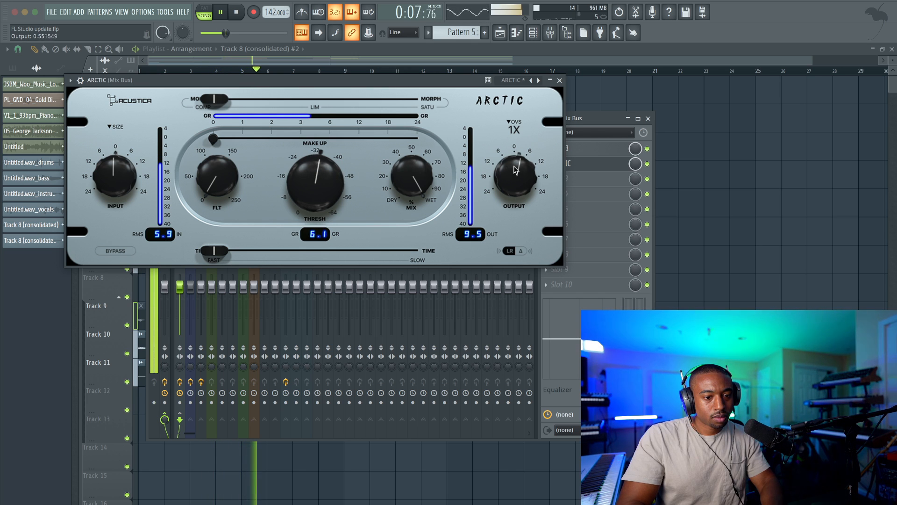
left_click(560, 81)
Load PUMPKIN into the third effect slot of the Mix Bus
left_click(565, 187)
mouse_move(558, 191)
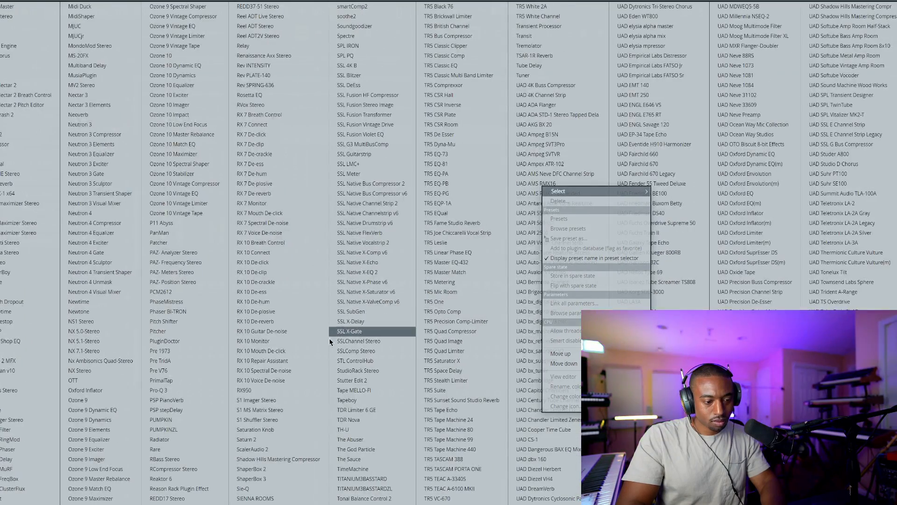
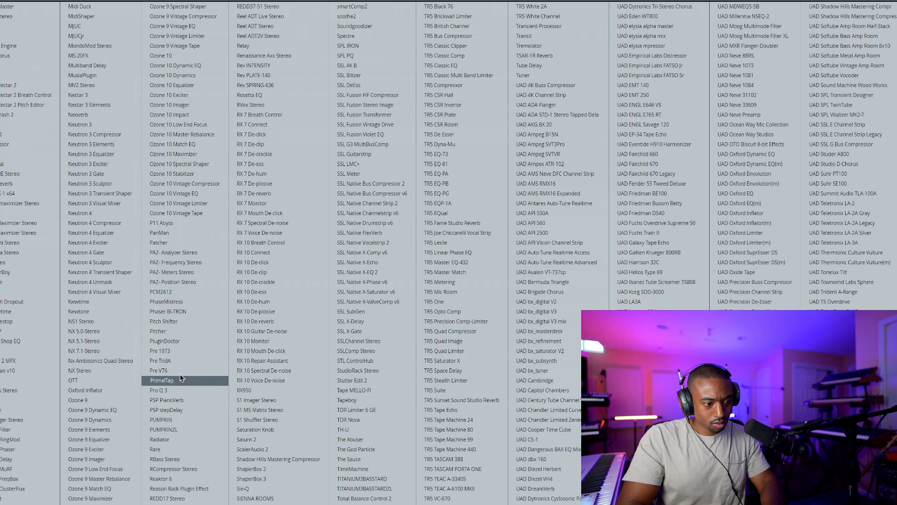
left_click(164, 420)
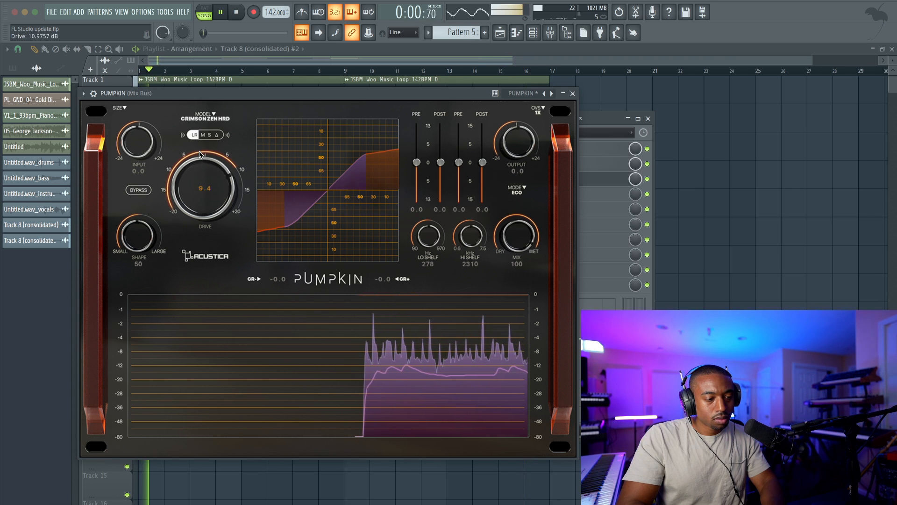
Set PUMPKIN's drive to 4.0, post high-shelf gain to 2.4 dB and mix to about 54%, and close the plugin
left_click_drag(201, 155, 201, 128)
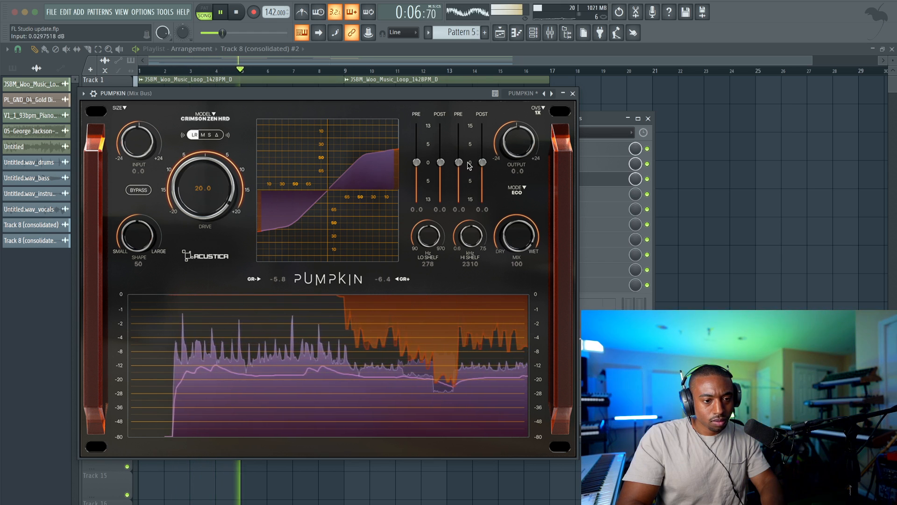
left_click_drag(459, 163, 462, 133)
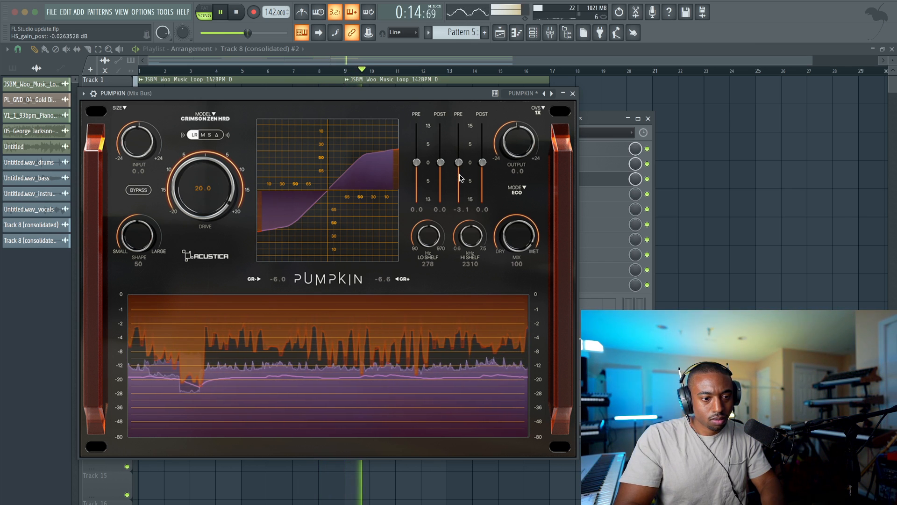
left_click_drag(483, 162, 483, 147)
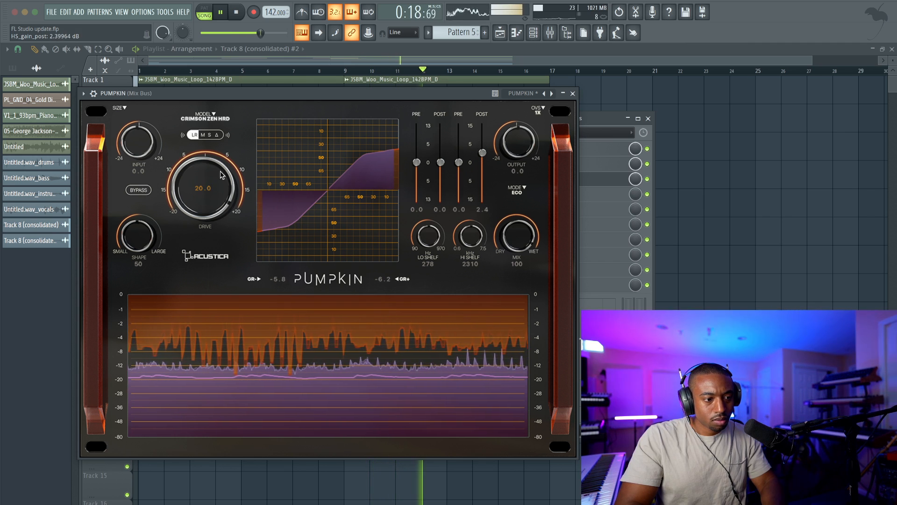
left_click_drag(222, 175, 218, 191)
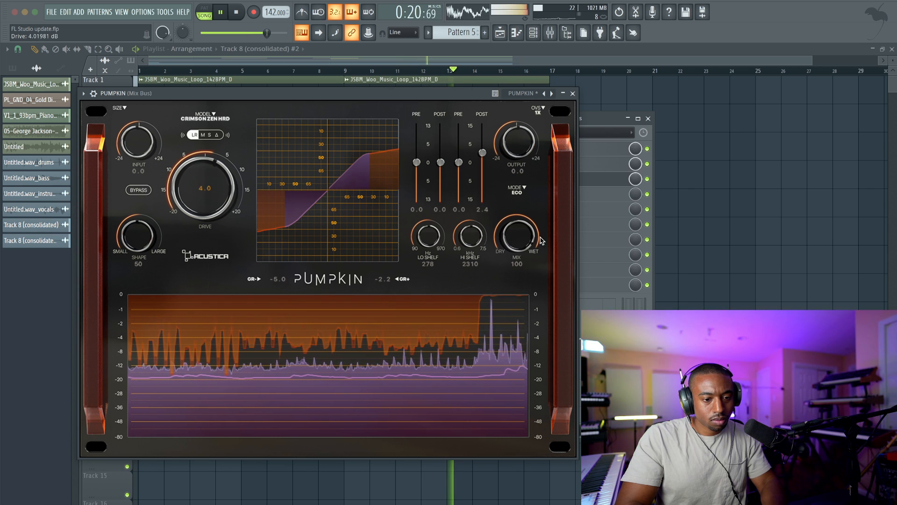
left_click_drag(521, 278, 519, 281)
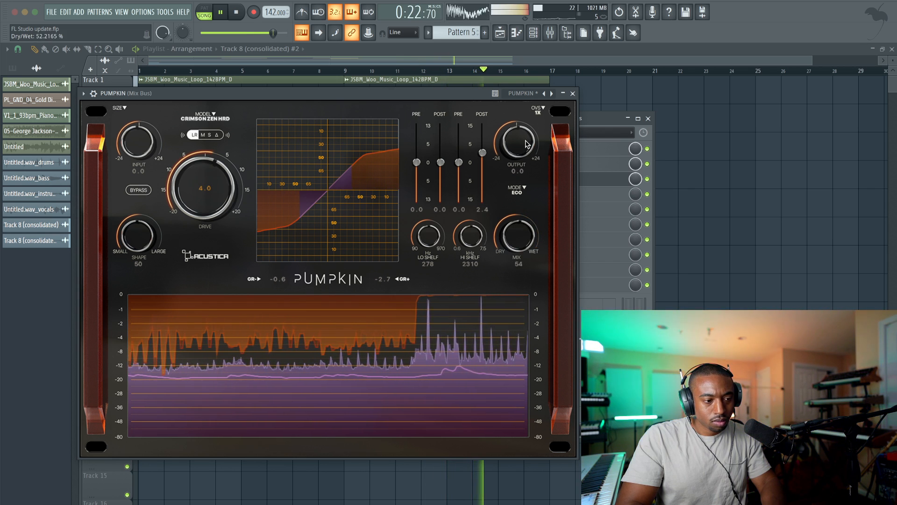
left_click(573, 94)
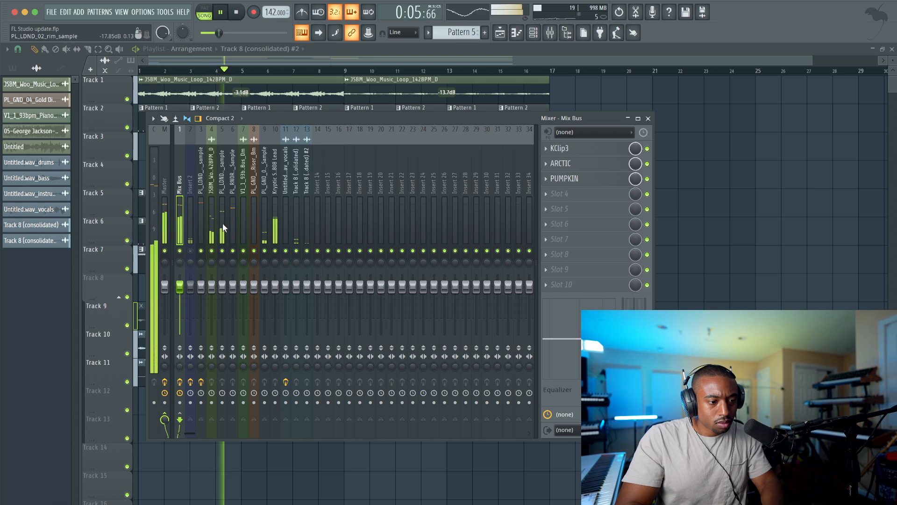
Review the playlist arrangement, the riser clip's settings and the Master track's effects and levels during playback
left_click(648, 118)
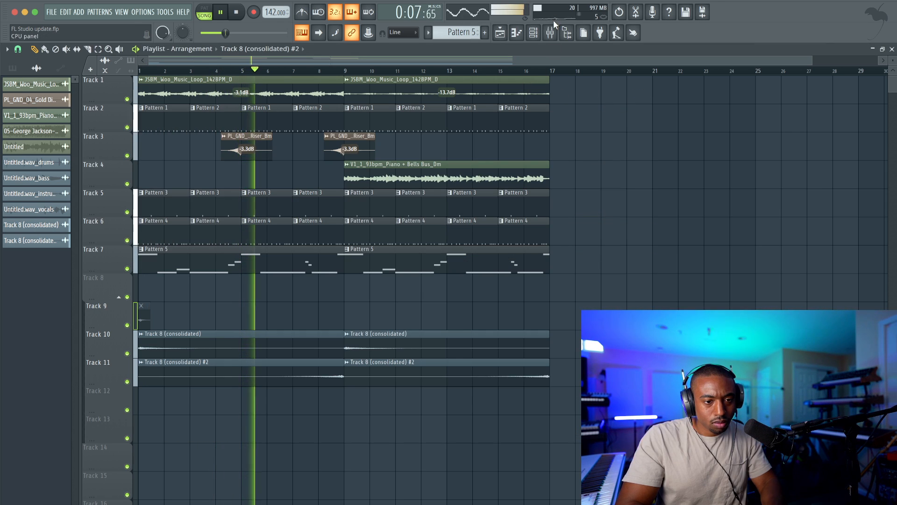
double_click(252, 140)
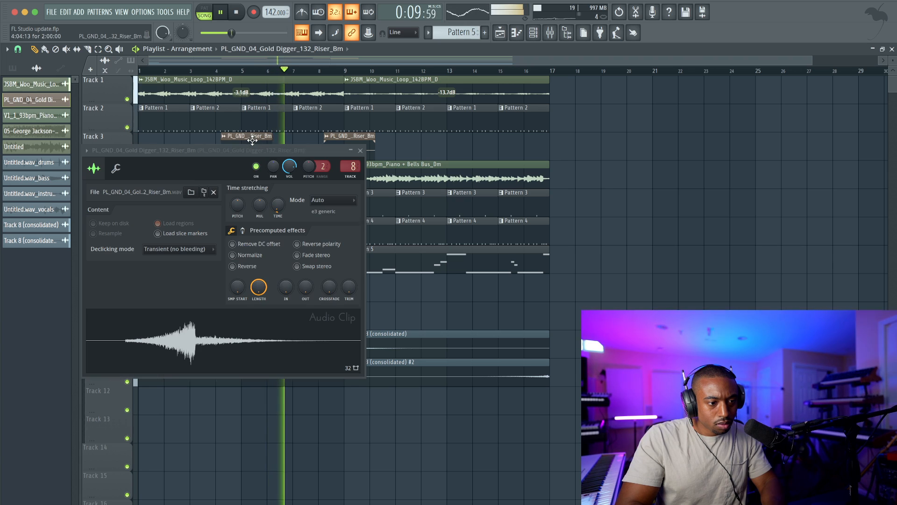
left_click(359, 150)
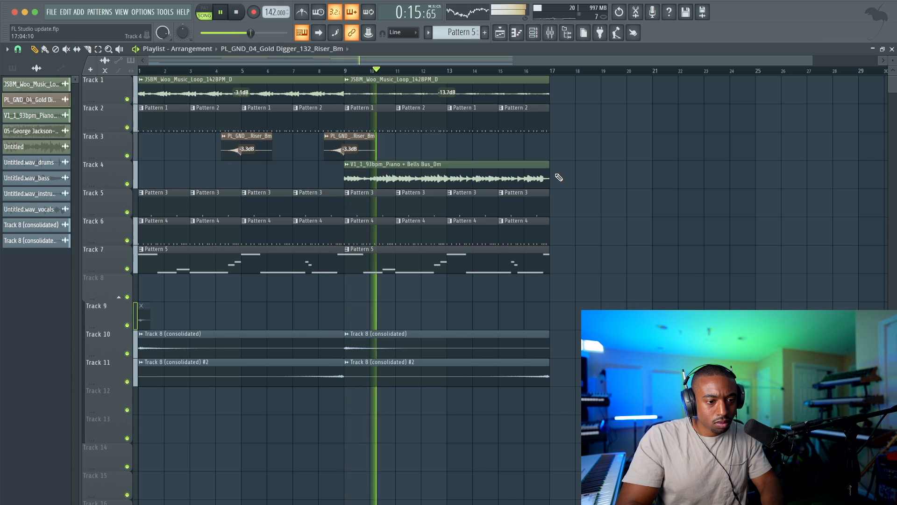
left_click(550, 32)
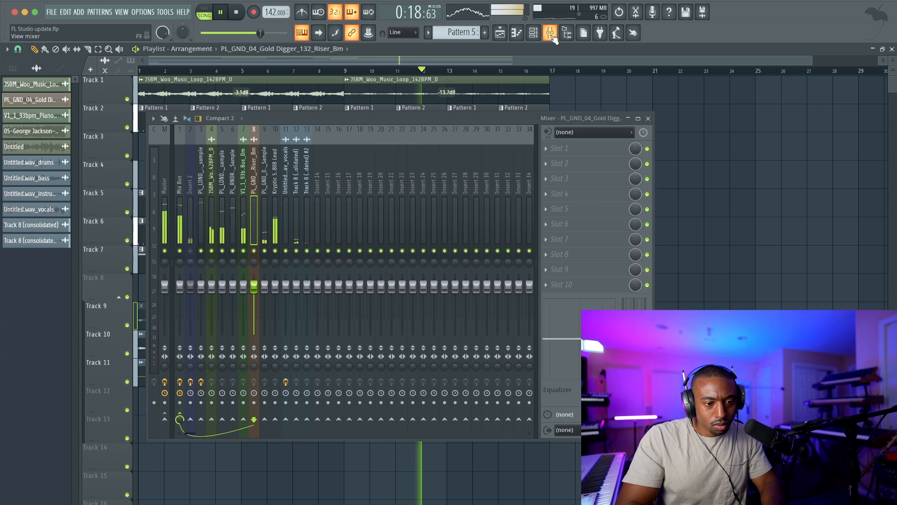
left_click(166, 201)
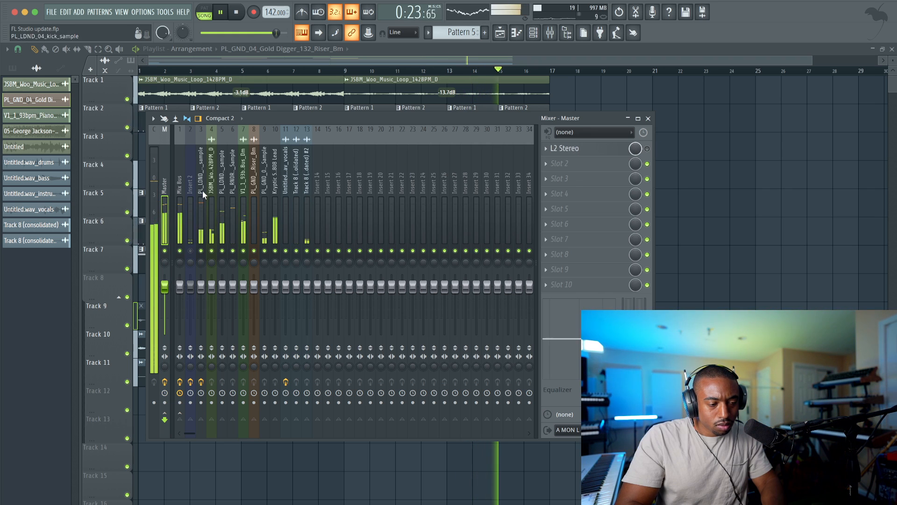
Load COFFEEPUN into the fourth effect slot of the Mix Bus
left_click(176, 197)
left_click(585, 192)
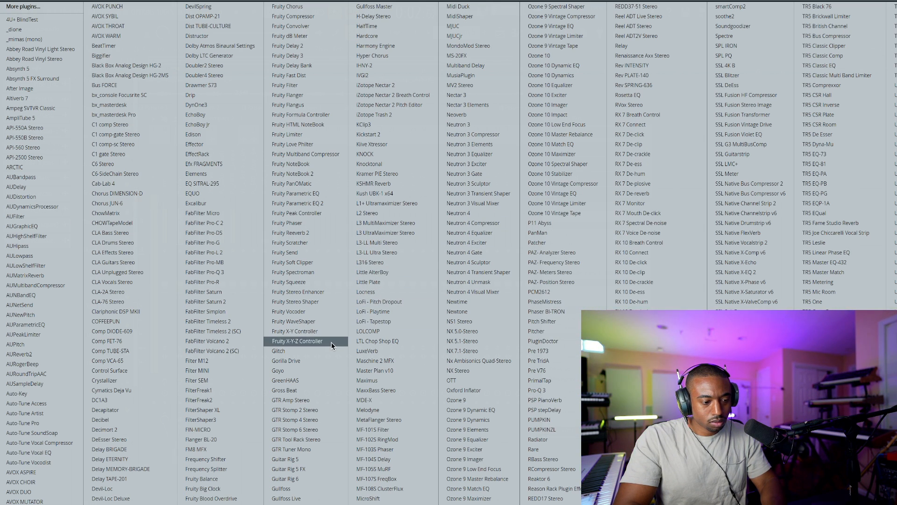
left_click(133, 322)
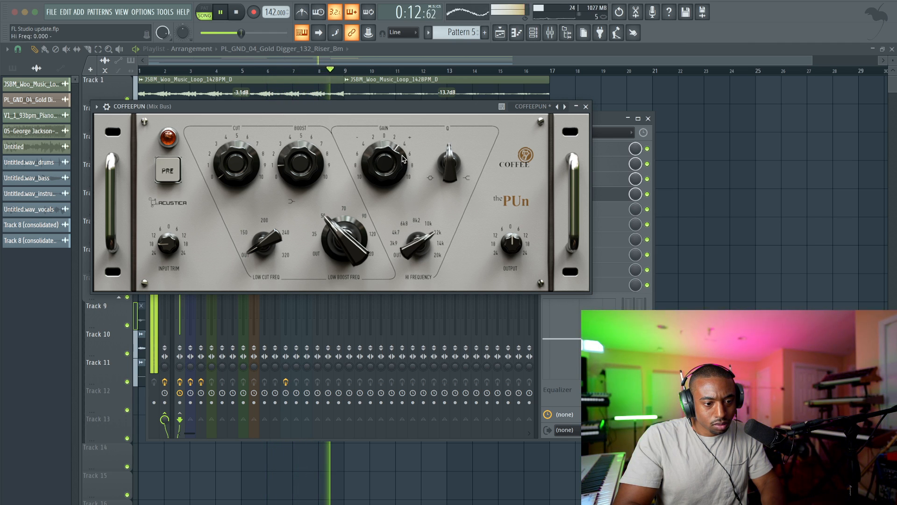
Adjust COFFEEPUN's Q and high frequency, set its high gain to about 5.9, and close the plugin
left_click_drag(448, 163, 412, 49)
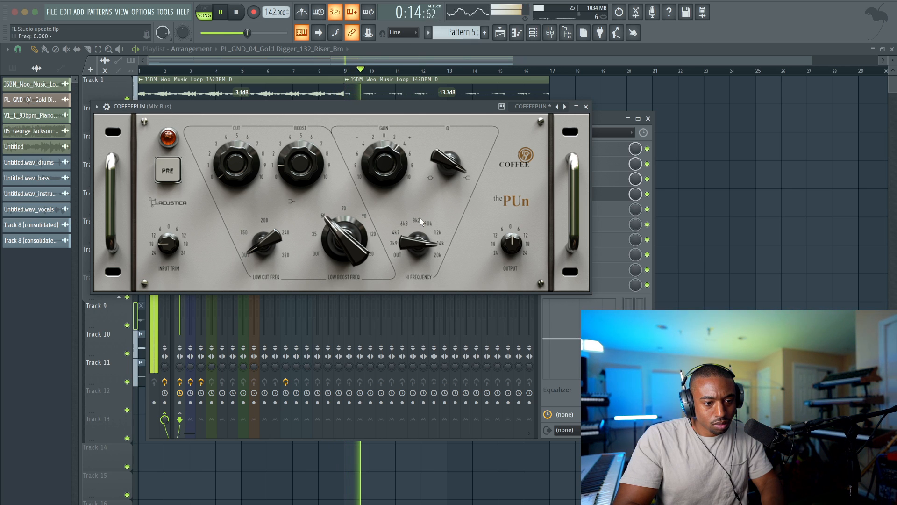
left_click_drag(386, 175, 386, 141)
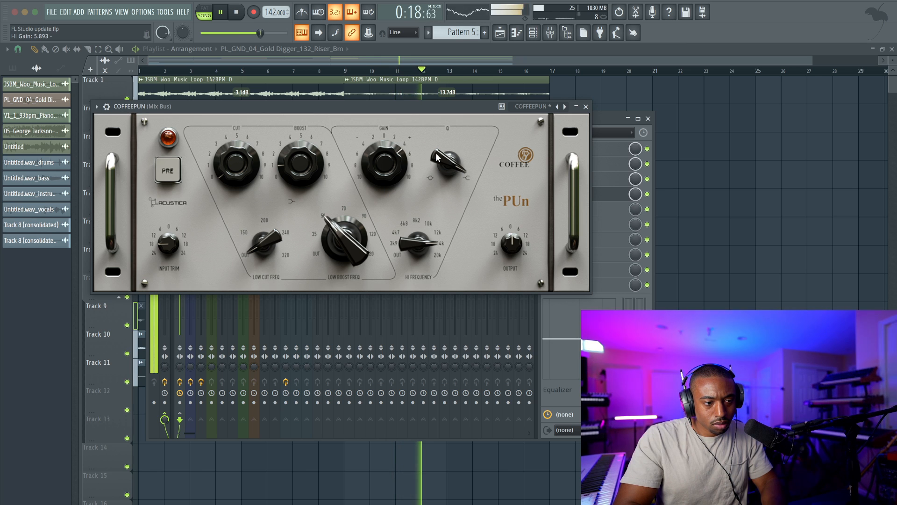
left_click(586, 107)
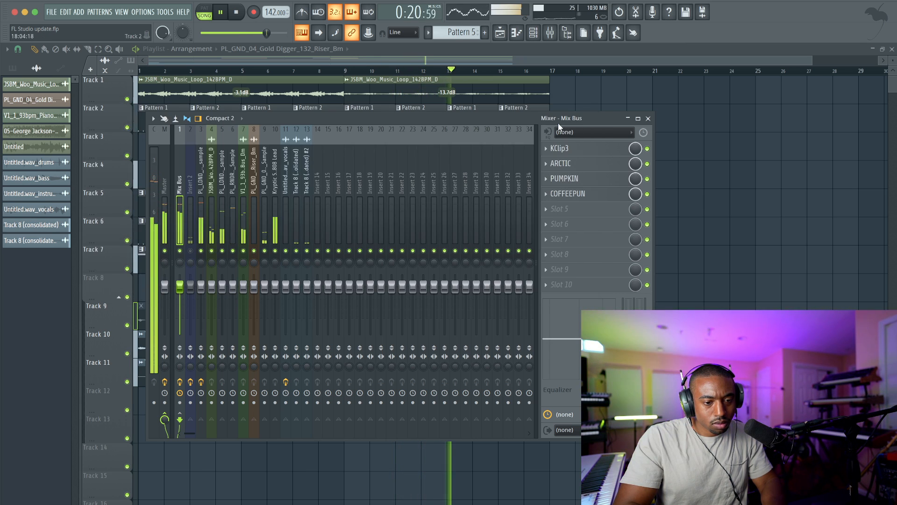
Link KClip3's input and output gains on the Mix Bus, set them to 2.9 dB and -2.9 dB, and close it
left_click(577, 151)
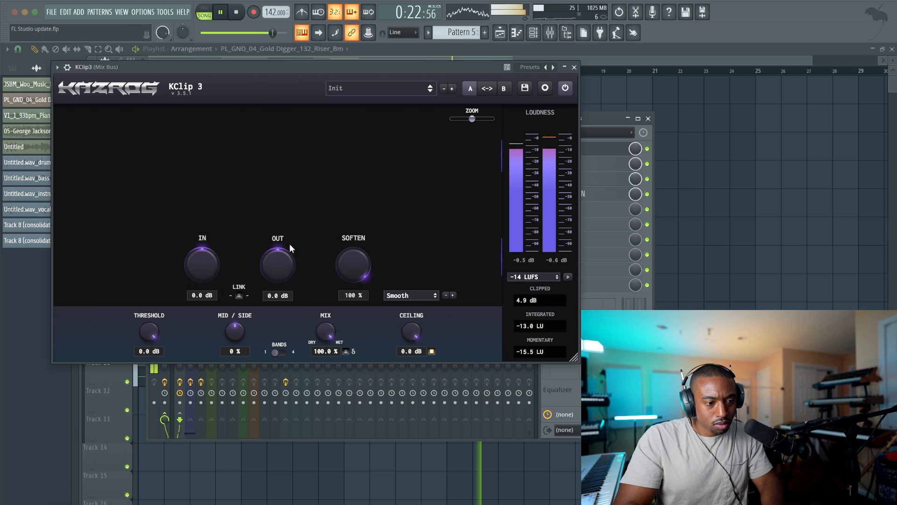
left_click_drag(204, 265, 207, 249)
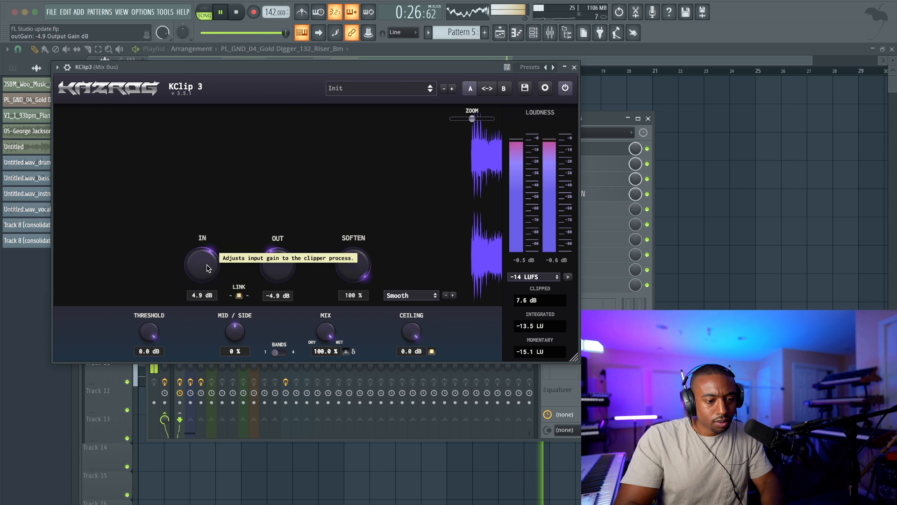
mouse_move(209, 269)
left_mouse_down()
mouse_move(203, 262)
mouse_move(201, 280)
left_mouse_up()
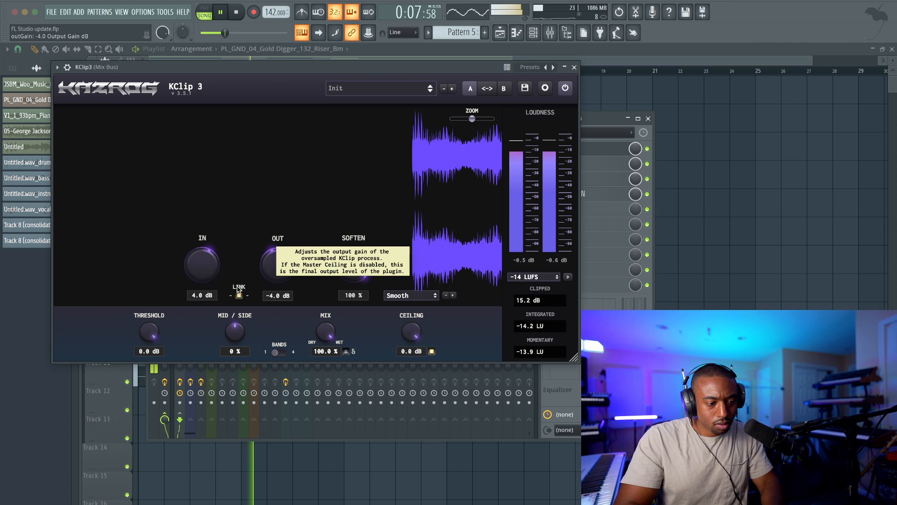
scroll(201, 273, "down", 3)
scroll(202, 273, "down", 1)
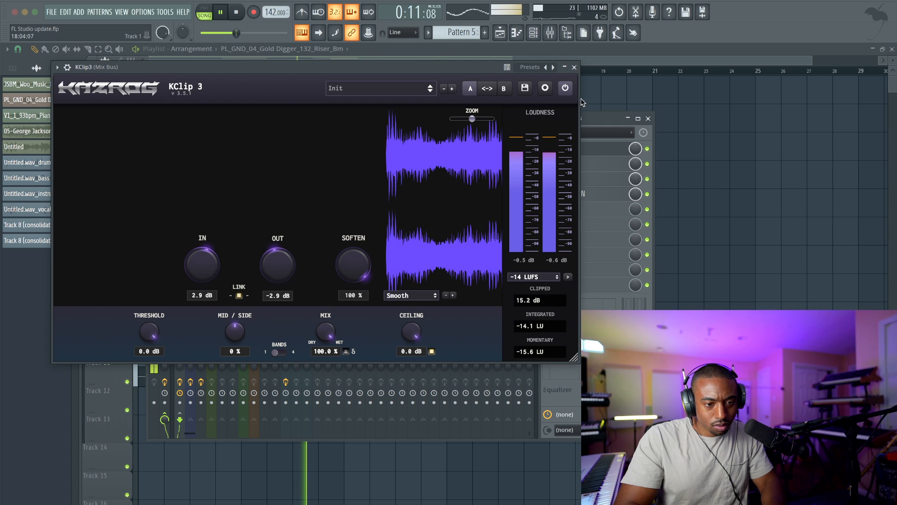
left_click(575, 67)
Try a slightly lower fader level on the kick track and reset it to the default
left_click_drag(201, 285, 202, 291)
right_click(203, 291)
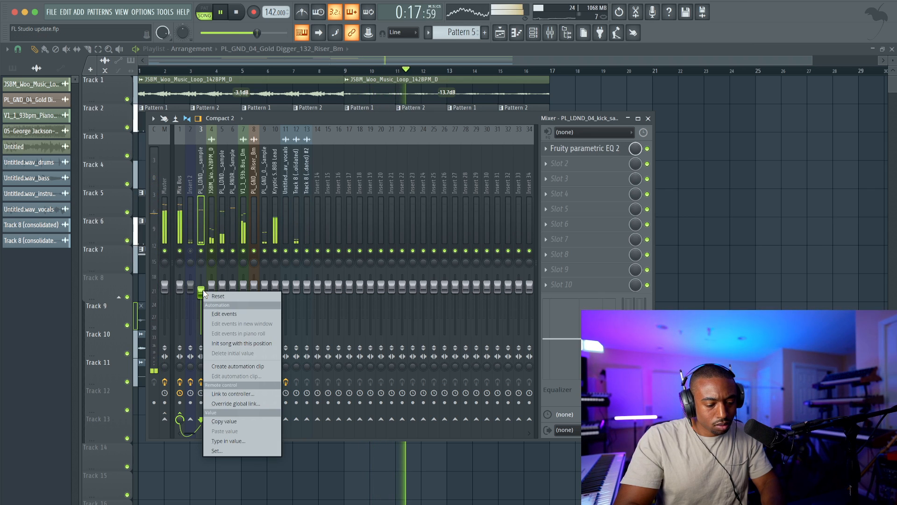
left_click(213, 304)
Load SSL Fusion Stereo Image into the fifth effect slot of the Mix Bus
left_click(182, 199)
left_click(563, 208)
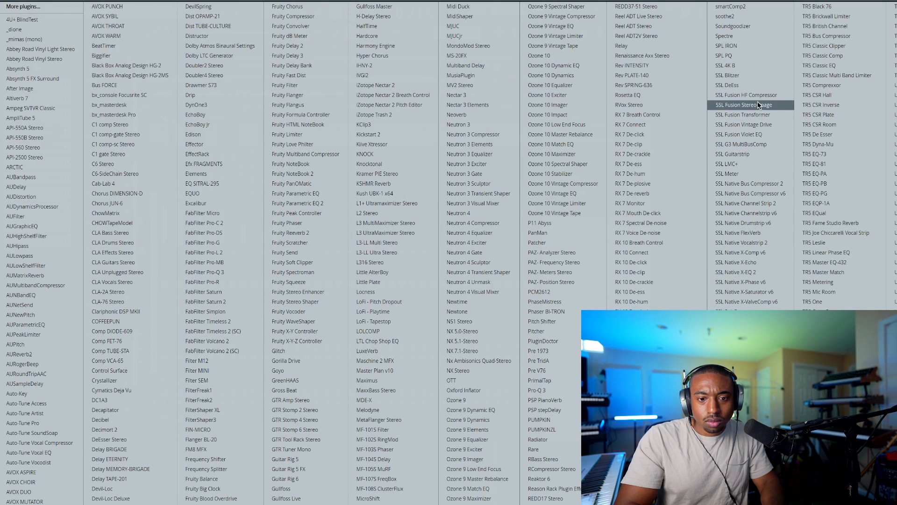
left_click(759, 104)
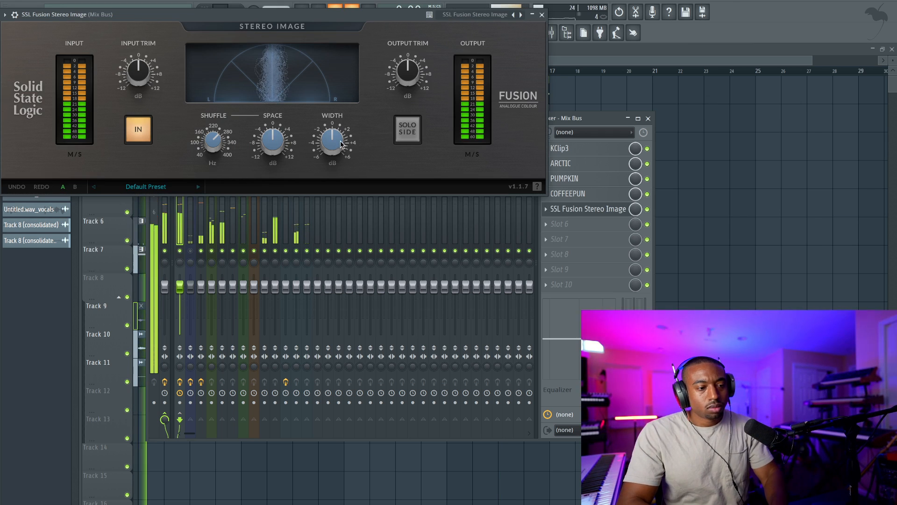
Set the stereo imager's Space to about 7.5 dB using side solo, raise Width, lower the input trim slightly, and close it
mouse_move(274, 145)
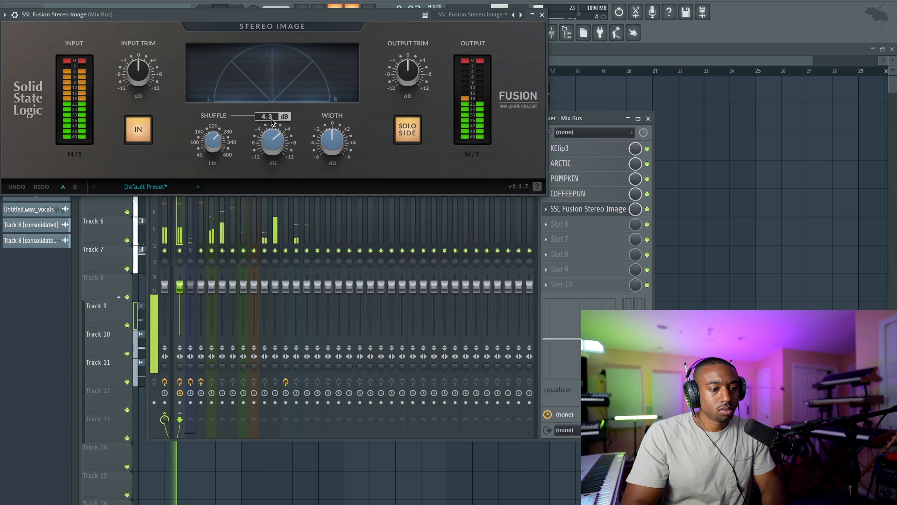
left_click(412, 133)
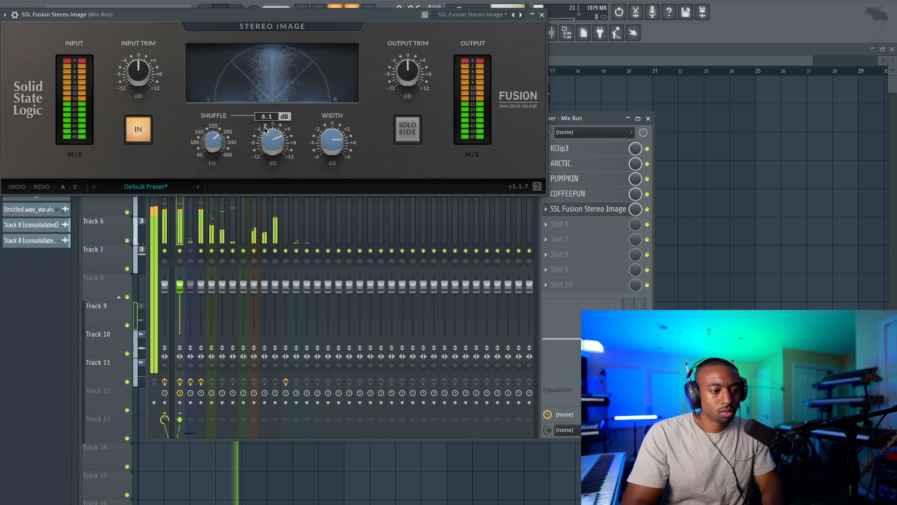
mouse_move(225, 141)
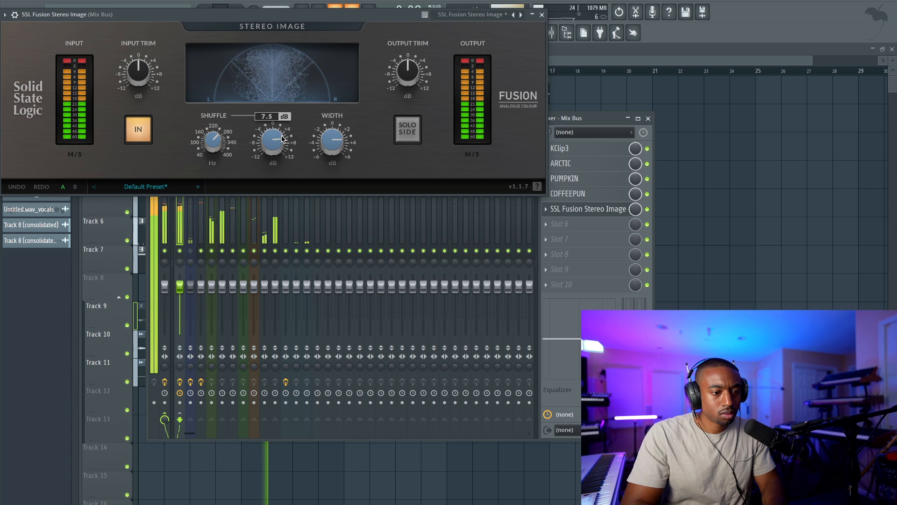
left_click_drag(139, 76, 144, 89)
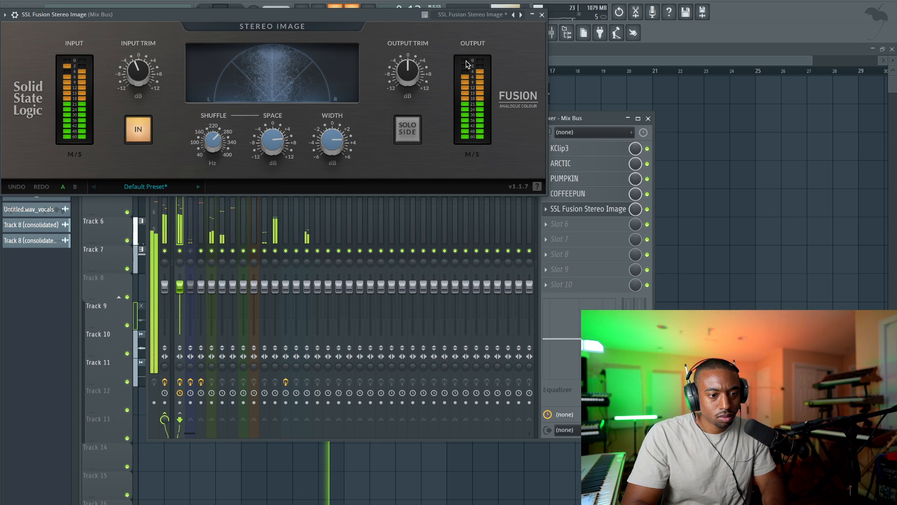
left_click(532, 14)
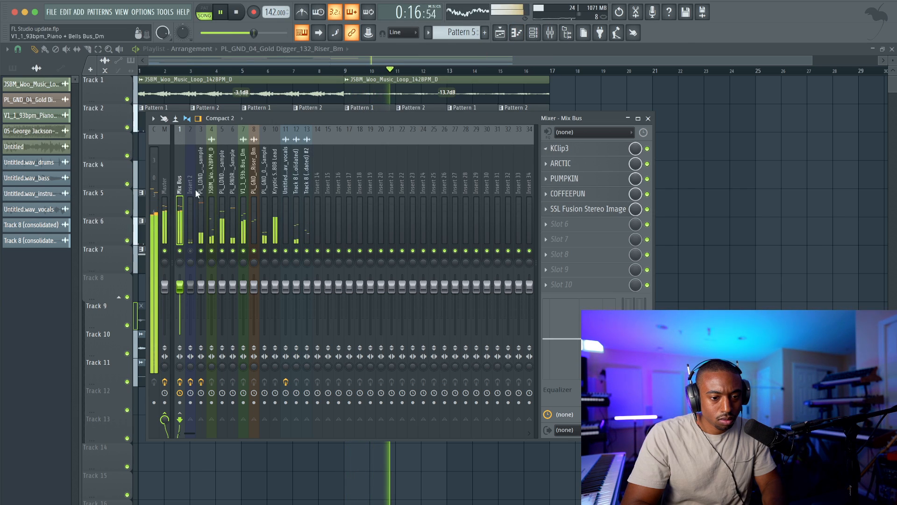
Enable L2 Stereo on the Master track, set its threshold to about -3.6 dB, and save the project
left_click(163, 201)
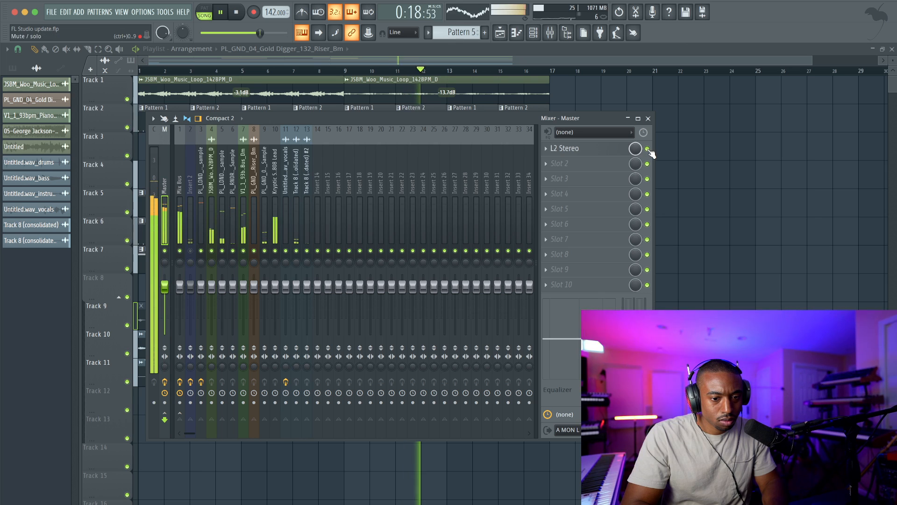
left_click(612, 148)
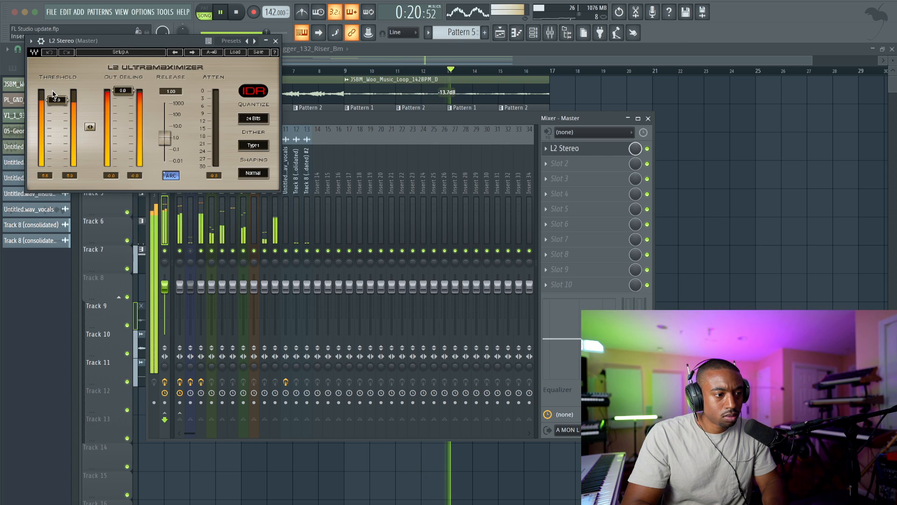
left_click_drag(56, 101, 56, 106)
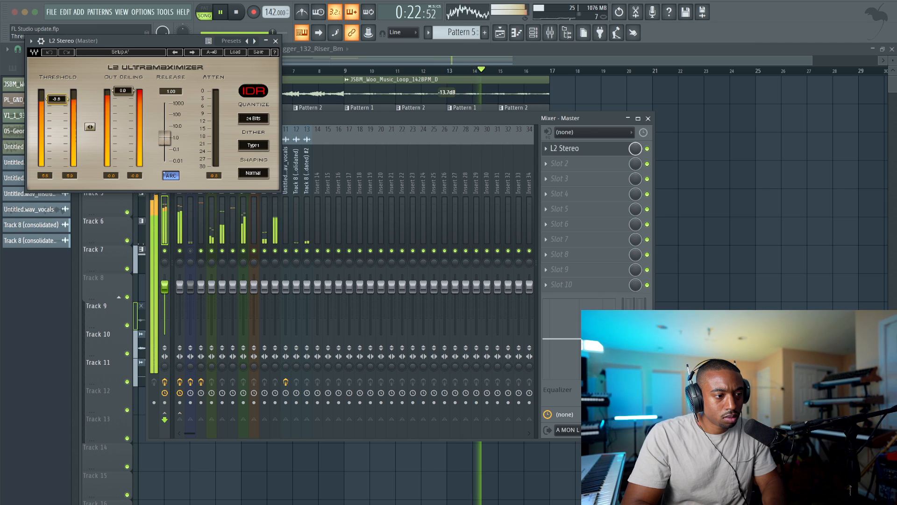
left_click(276, 40)
key("F9")
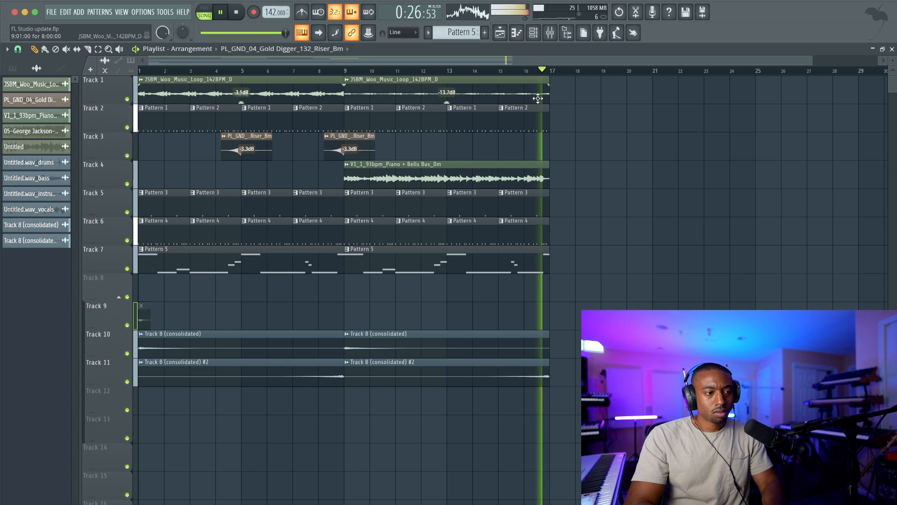
left_click(552, 36)
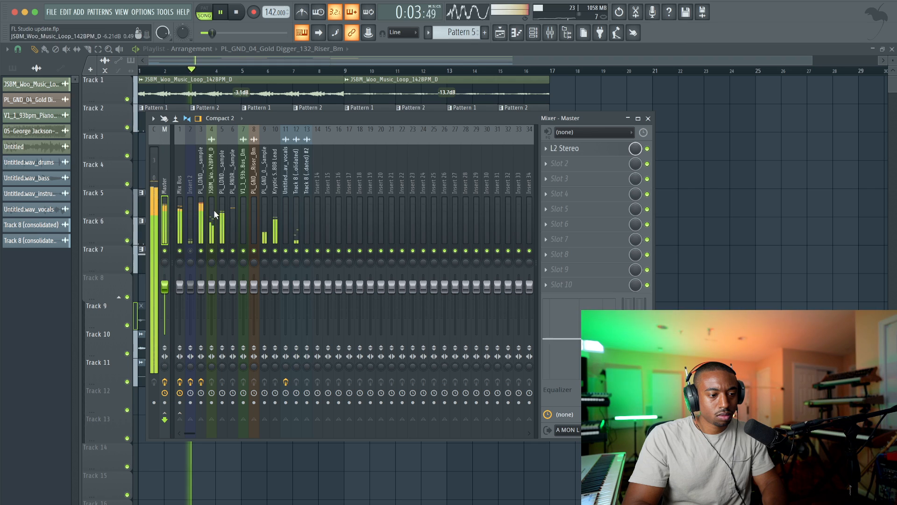
left_click(648, 119)
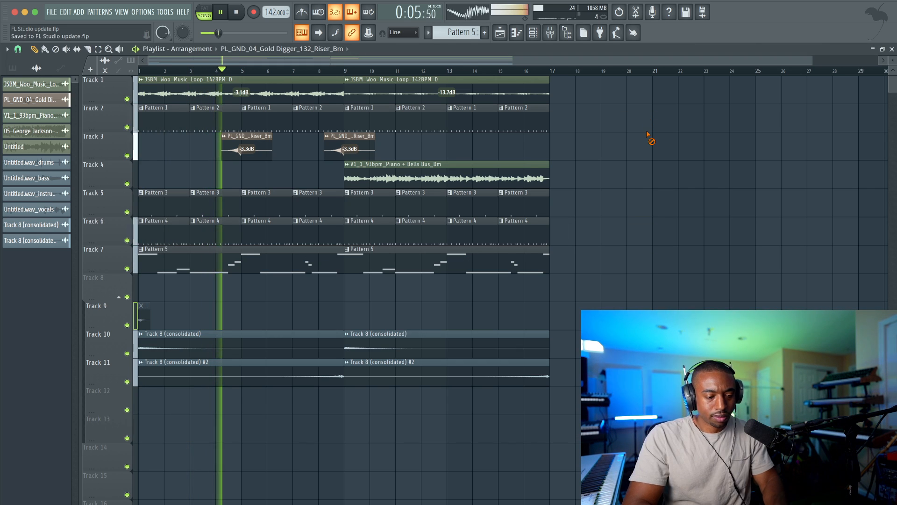
Set the 808 Lead channel's volume to about 93% and the Piano + Bells channel's volume to about 52%
left_click(535, 37)
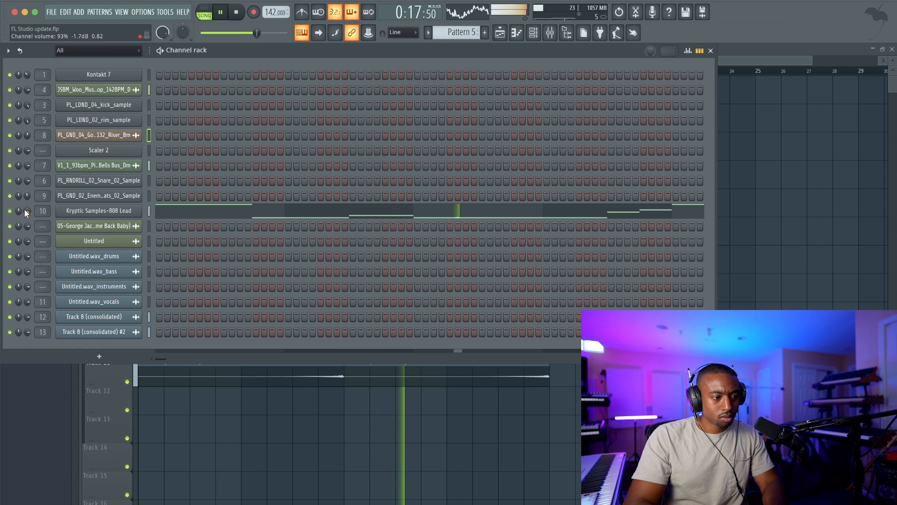
left_click_drag(28, 166, 27, 185)
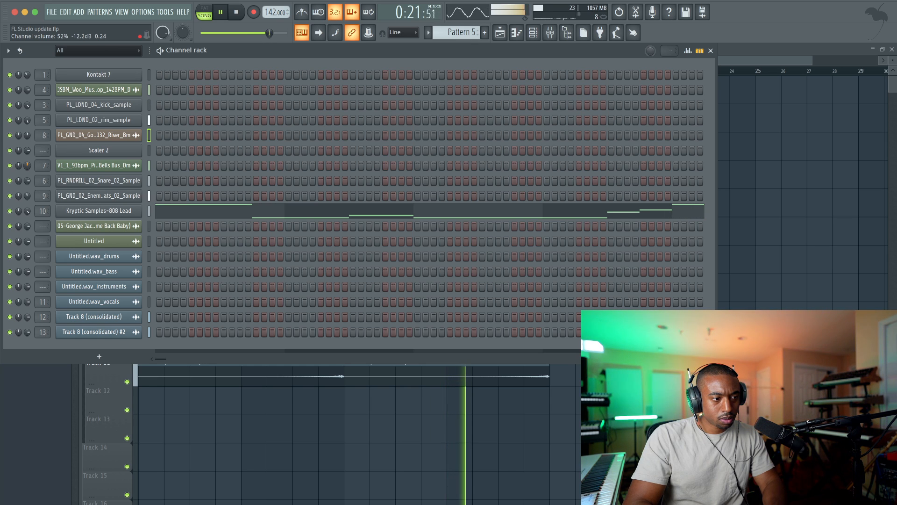
left_click(395, 426)
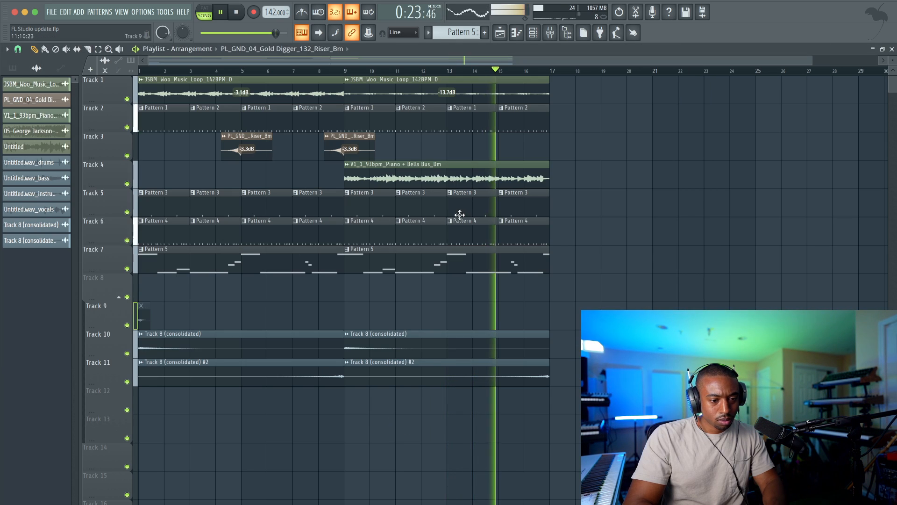
Recheck the 808 Lead channel's volume during playback and return to the mixer to check the levels
left_click(533, 32)
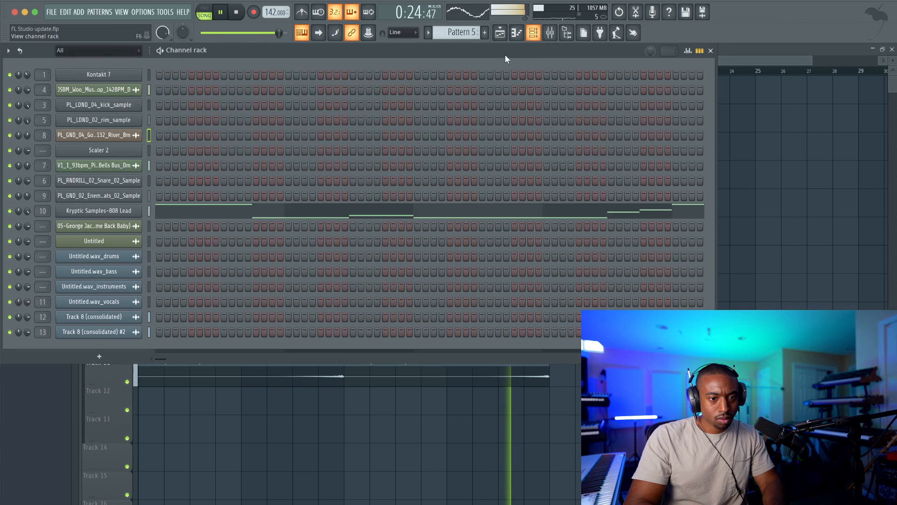
right_click(25, 210)
key("Escape")
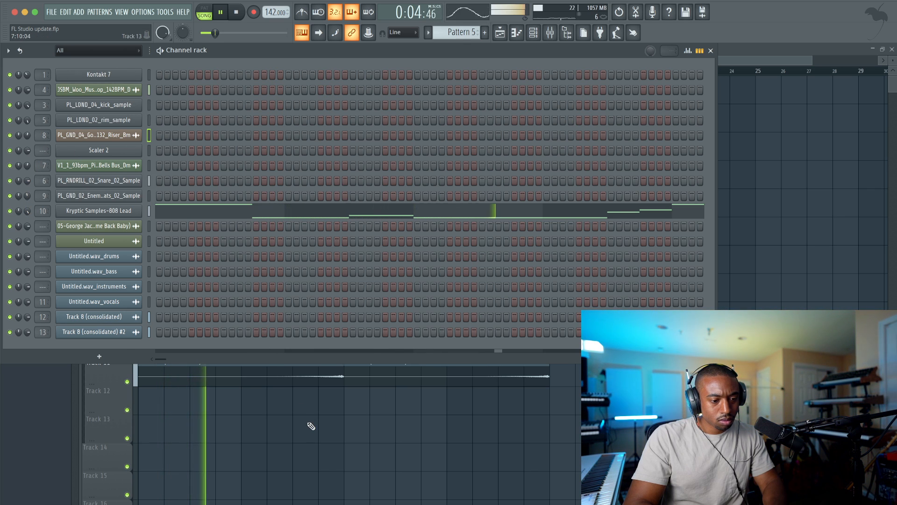
key("F6")
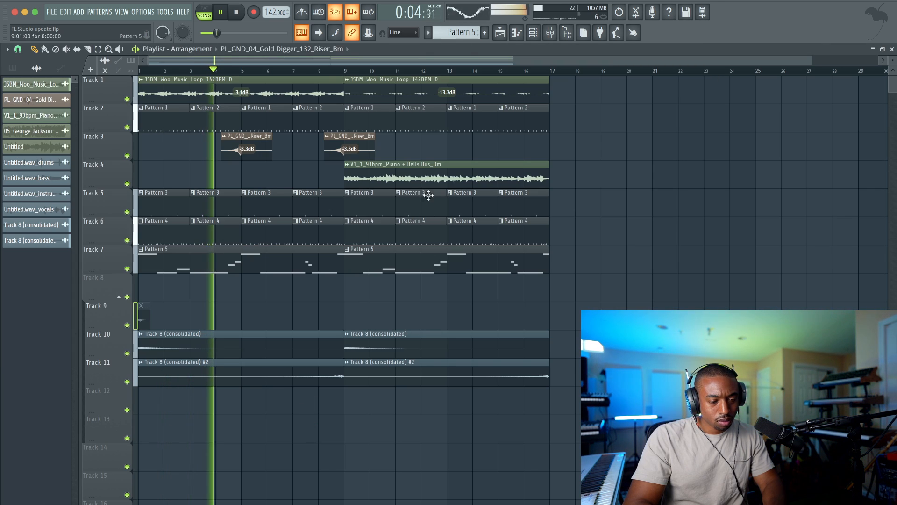
left_click(552, 32)
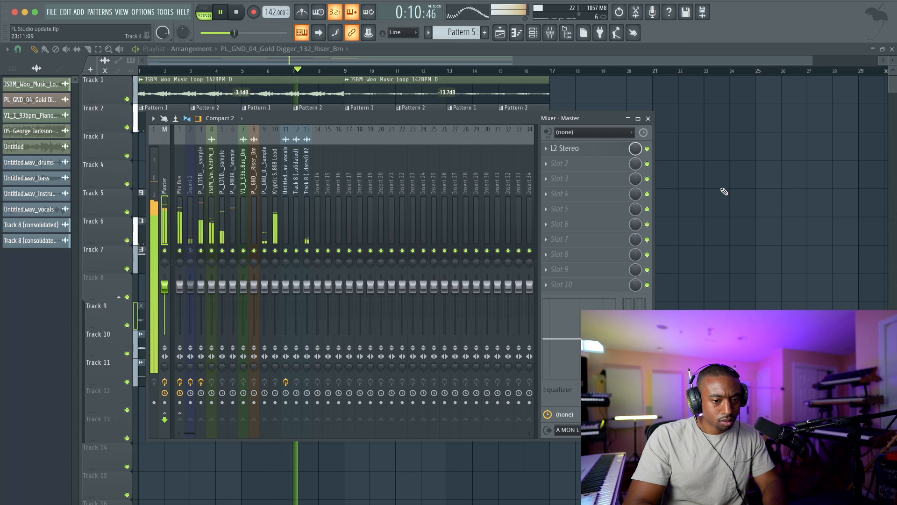
Play the arrangement through while checking the mixer levels, stop playback, and view the Mix Bus effect chain
key("F9")
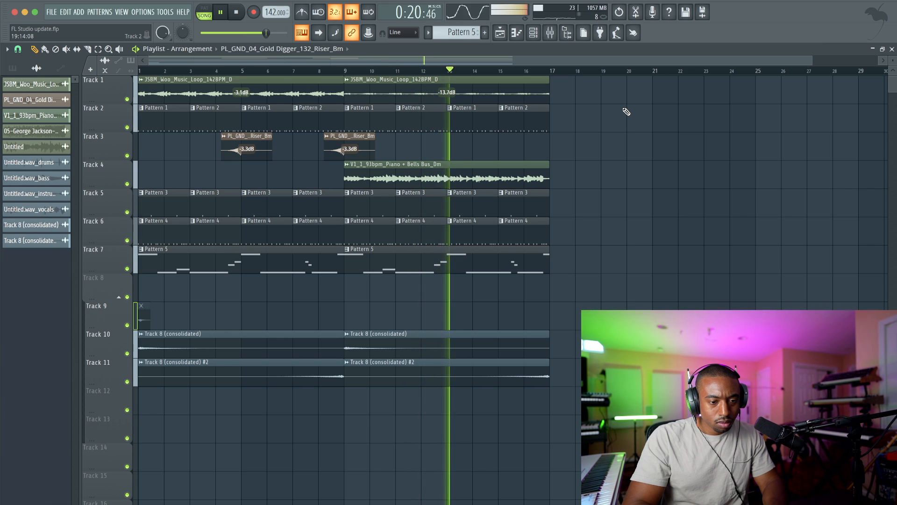
left_click(557, 40)
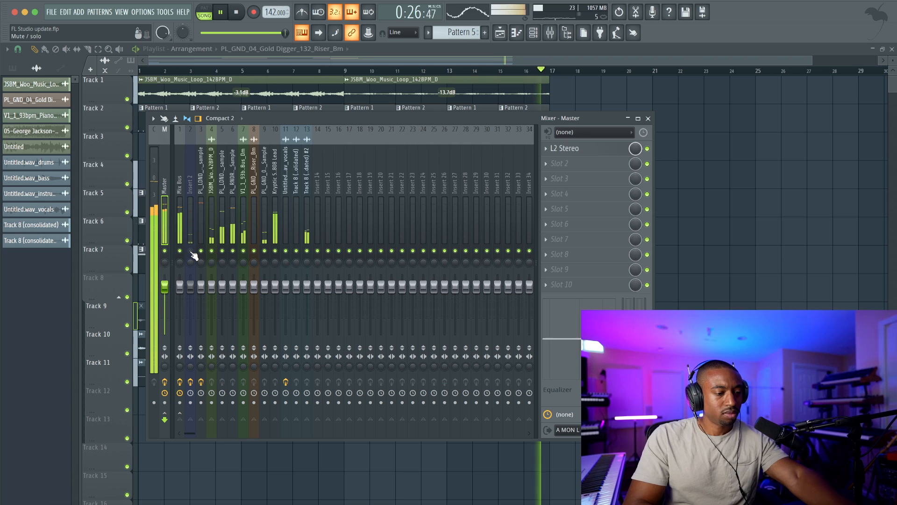
key("space")
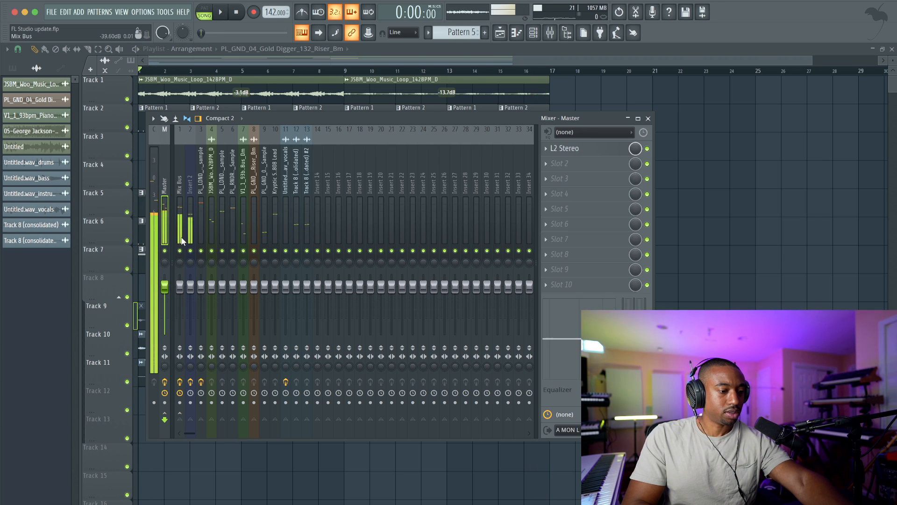
left_click(181, 236)
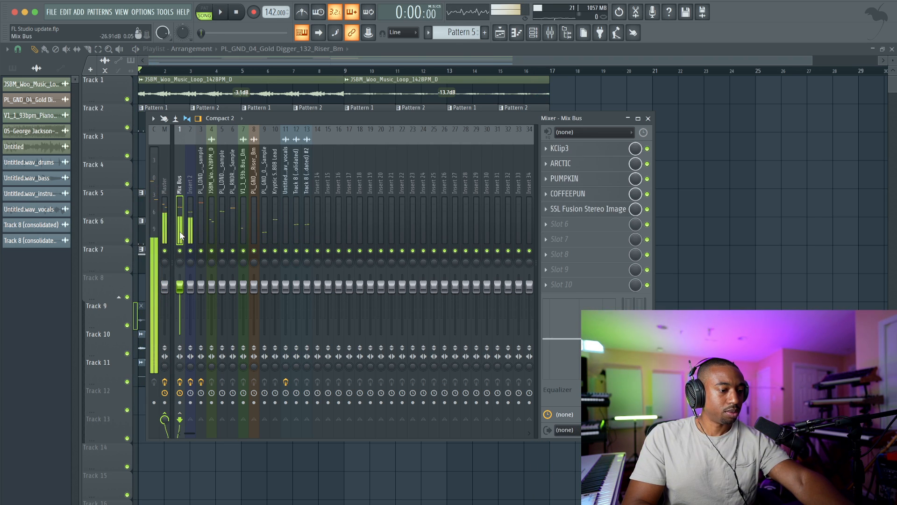
left_click(649, 119)
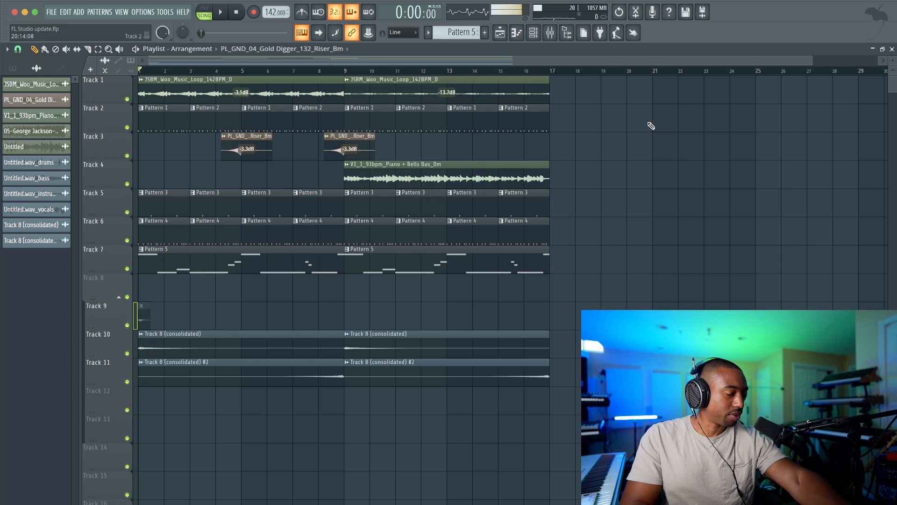
left_click(634, 116)
right_click(646, 121)
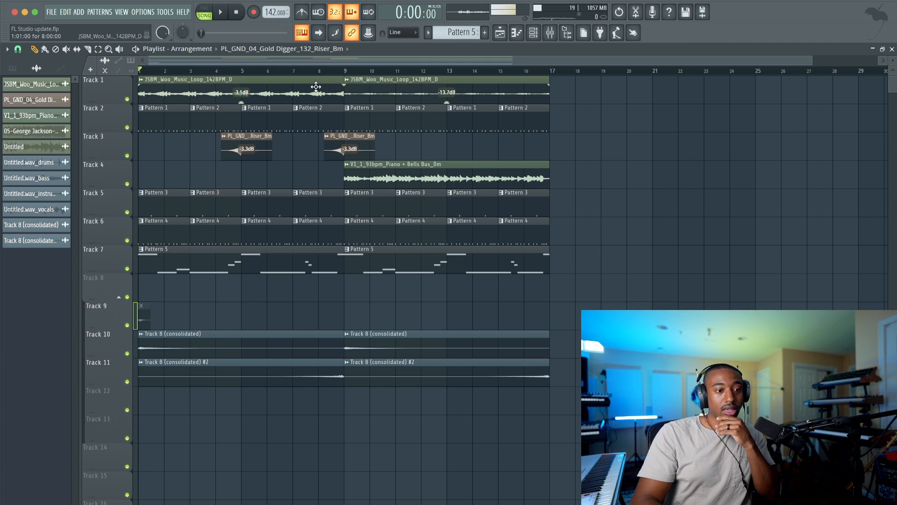
left_click(550, 34)
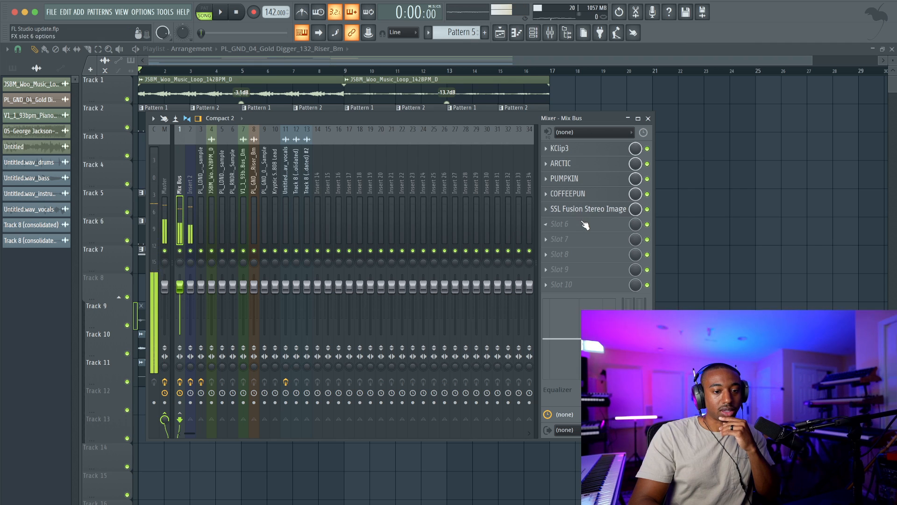
left_click(318, 188)
left_click(297, 188)
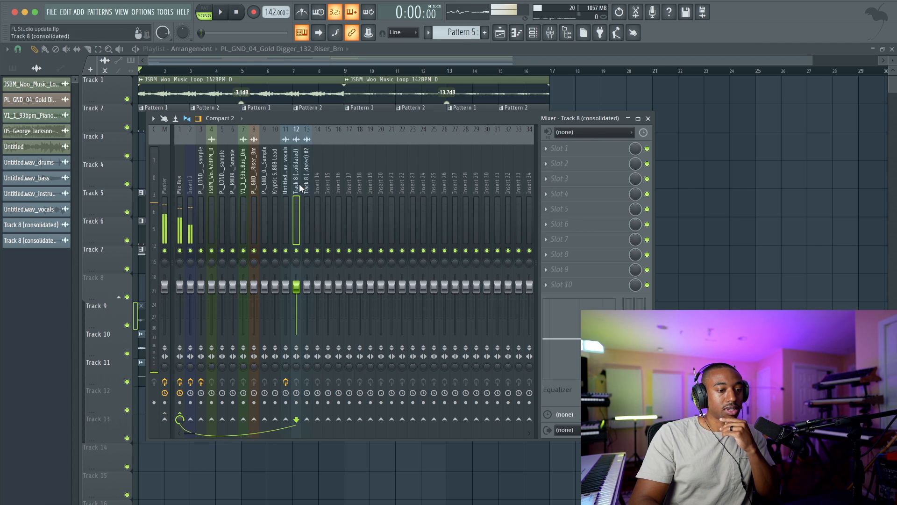
key("F9")
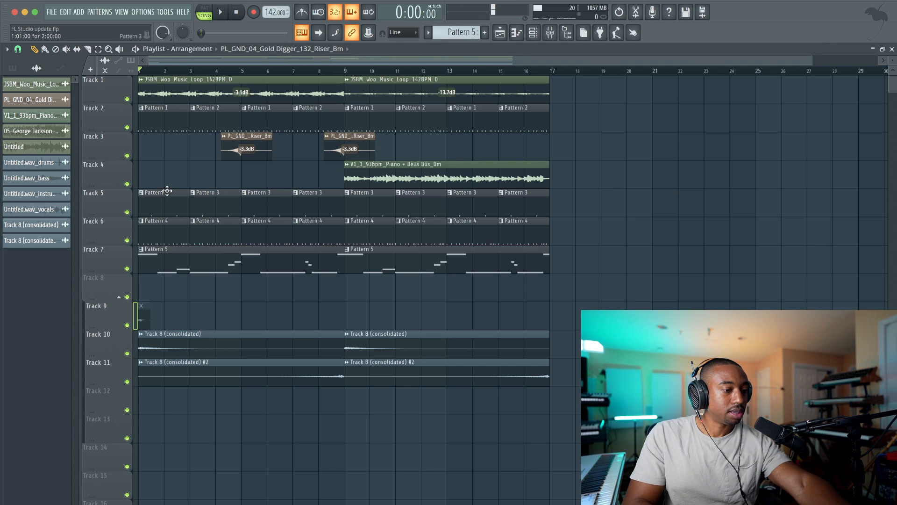
Solo Track 1 and load Hyper Chorus in the first effect slot of the JSBM_Woo_Music_Loop mixer track
left_click(129, 99, "ctrl")
key("space")
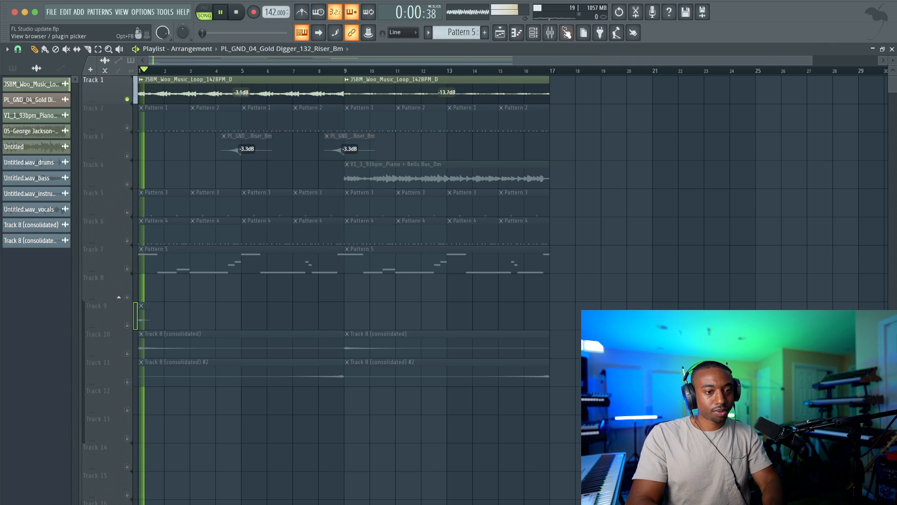
key("F9")
left_click(556, 163)
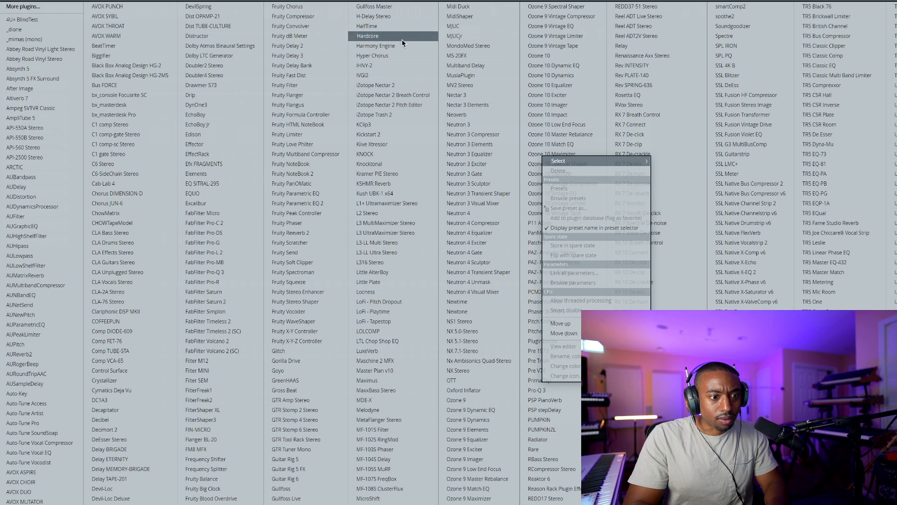
left_click(374, 56)
Audition Hyper Chorus on the soloed loop, lower its Mix slightly, and close the plugin and the mixer
key("space")
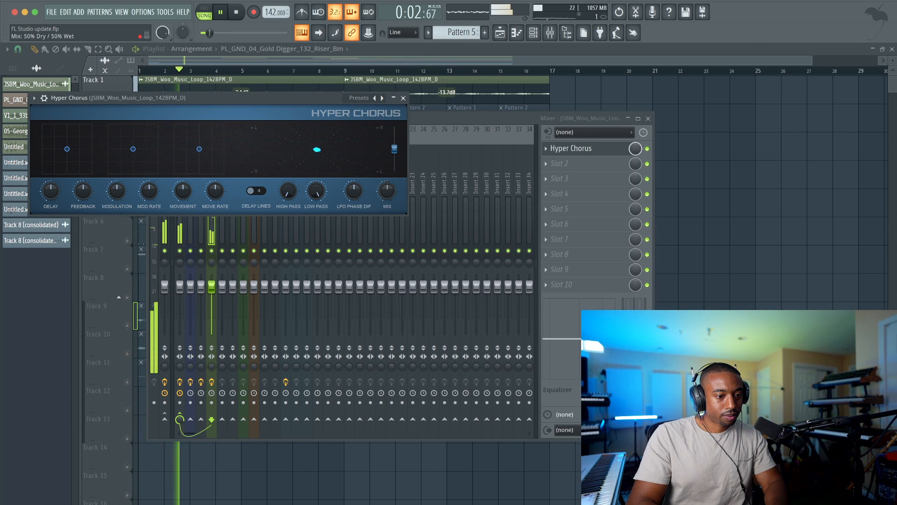
left_click_drag(387, 190, 388, 196)
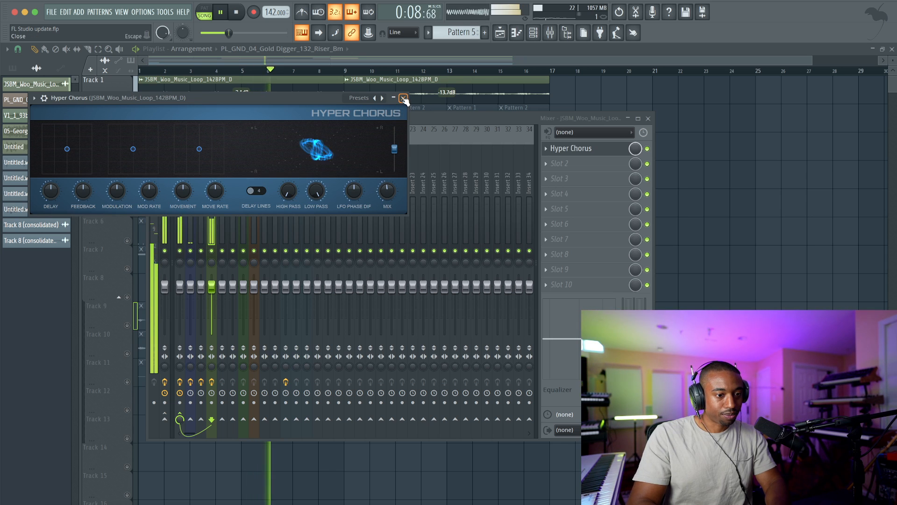
left_click(404, 98)
key("F9")
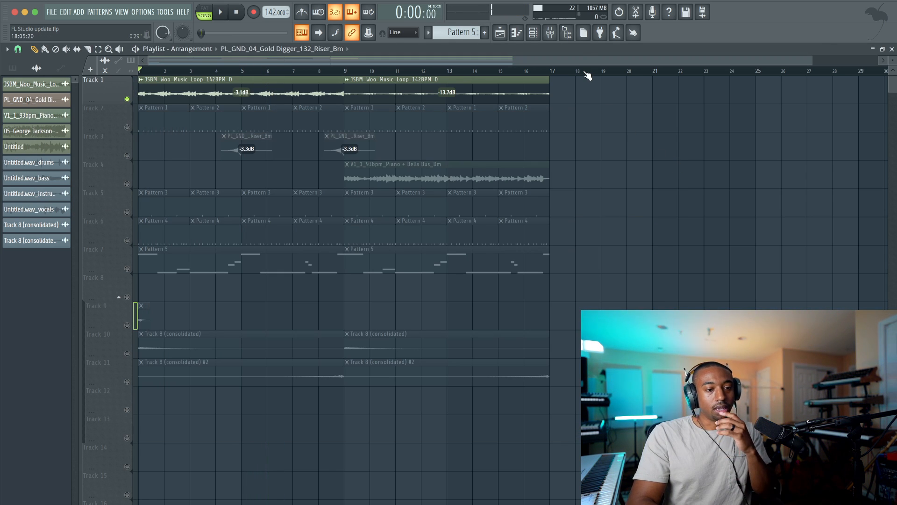
Recheck the music loop's mixer track, close the mixer, and unsolo Track 1 so all playlist tracks are active
left_click(554, 39)
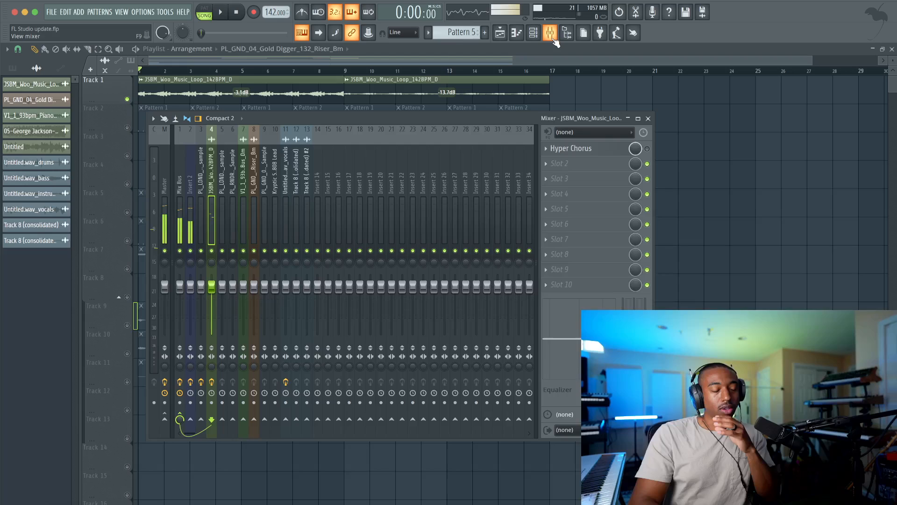
left_click(649, 118)
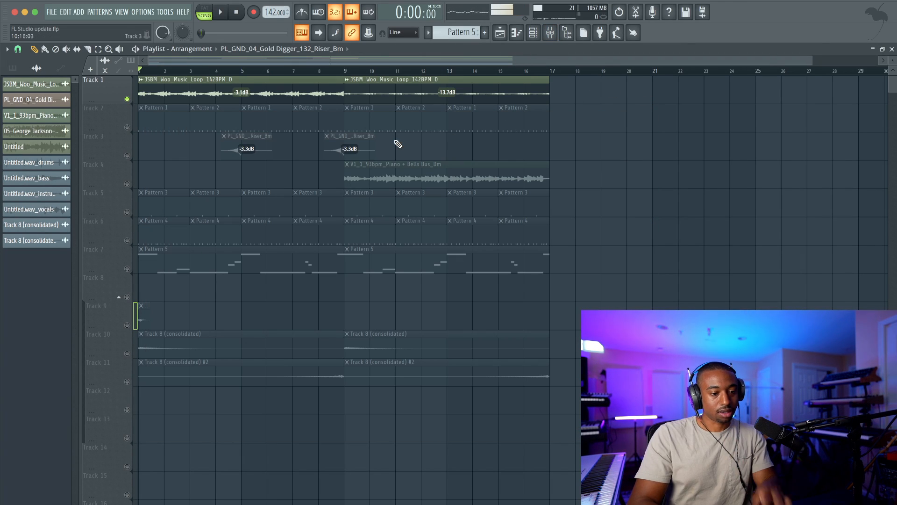
right_click(127, 99)
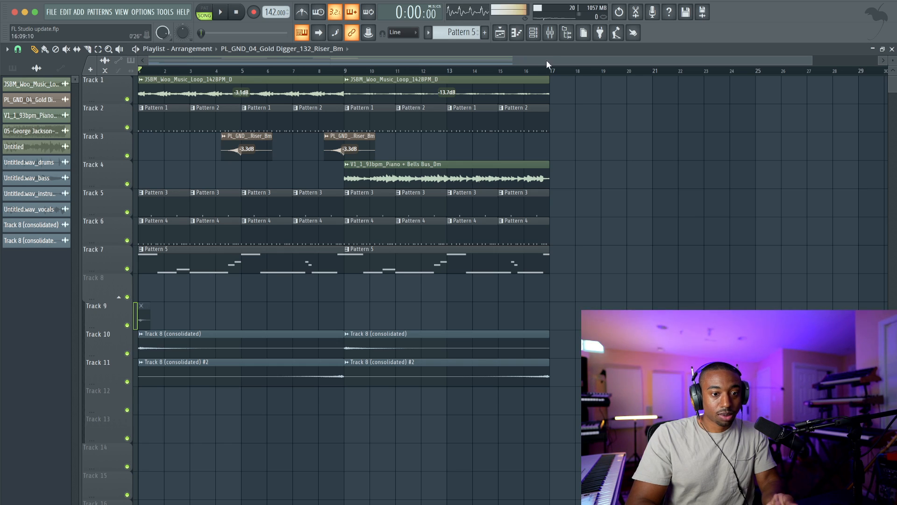
Show the browser and collapse its open folders to the top-level list
left_click(568, 39)
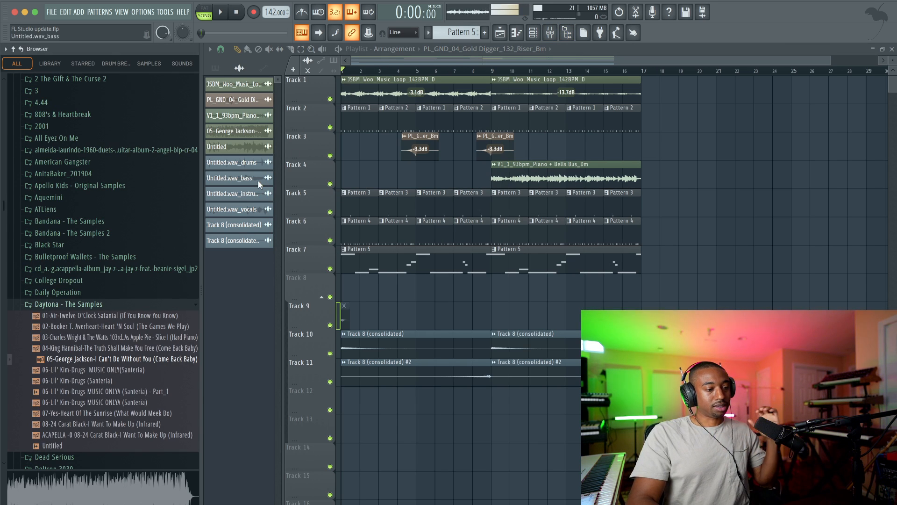
left_click(18, 61)
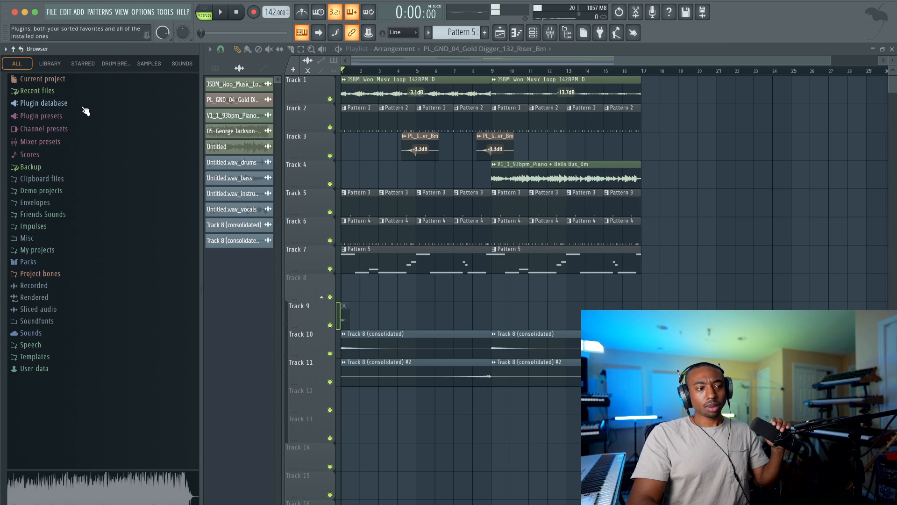